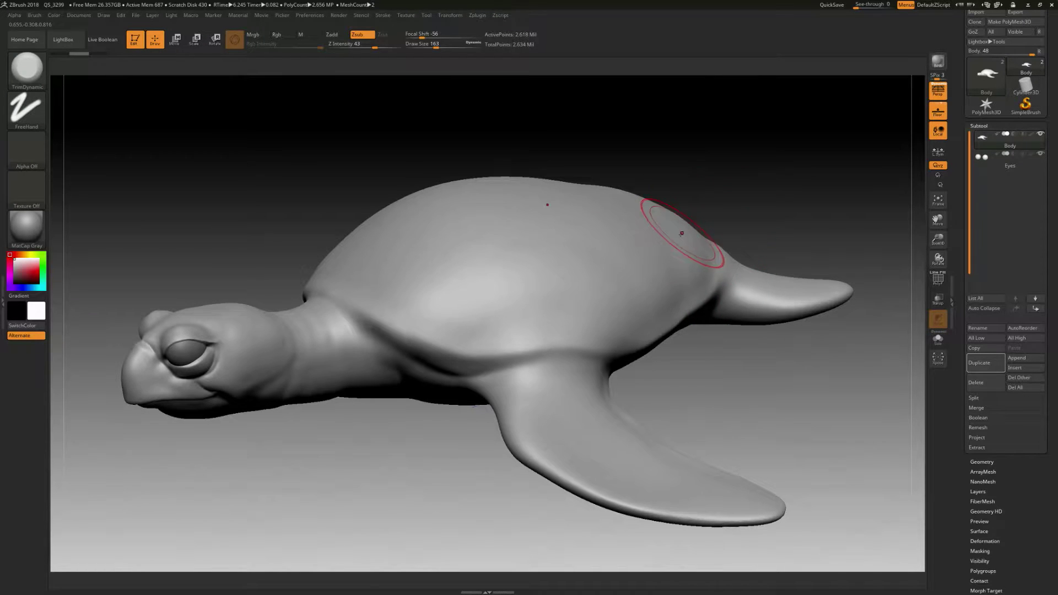
Step: Load the DynaMesh_Sphere_64 project without saving the changes to the current turtle project
key(comma)
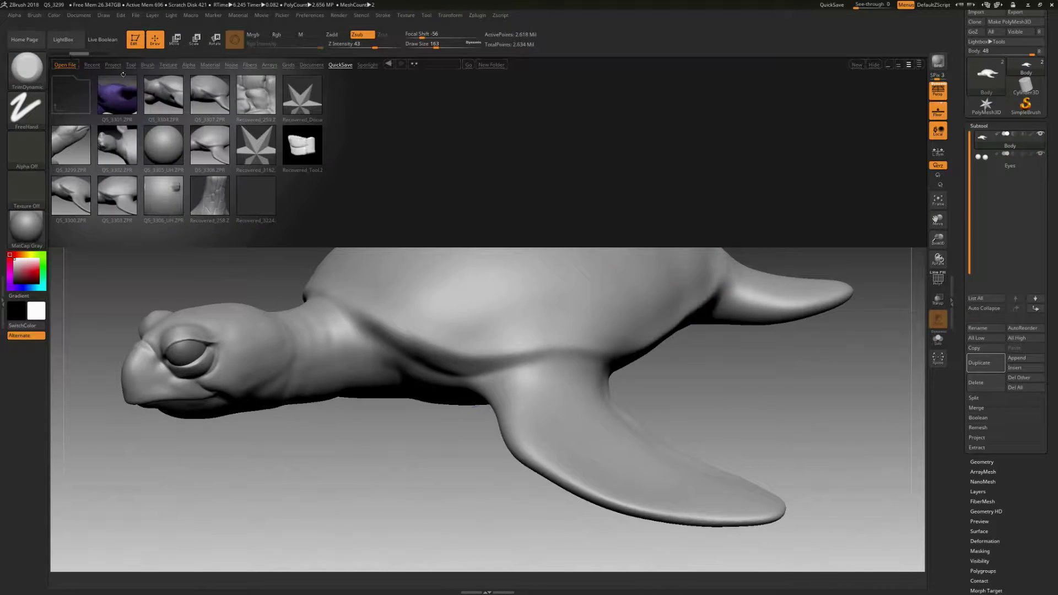
click(113, 65)
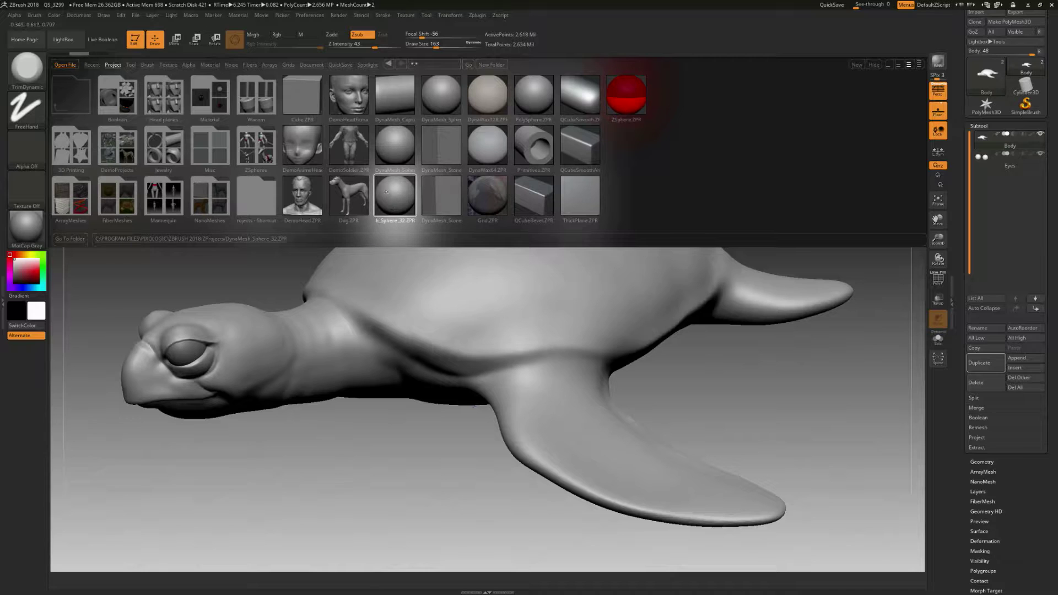
double_click(441, 94)
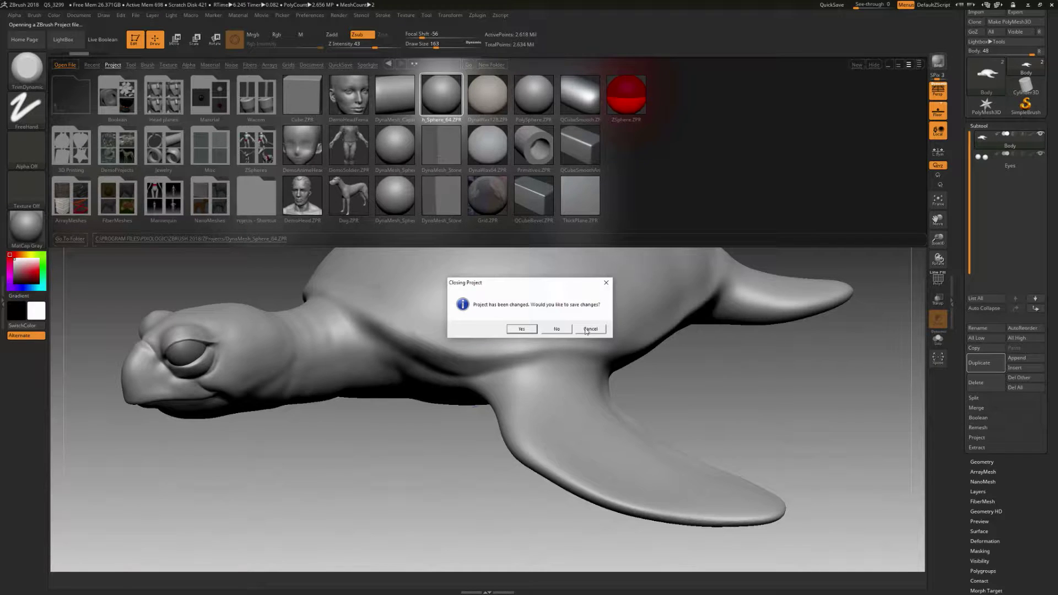
click(548, 329)
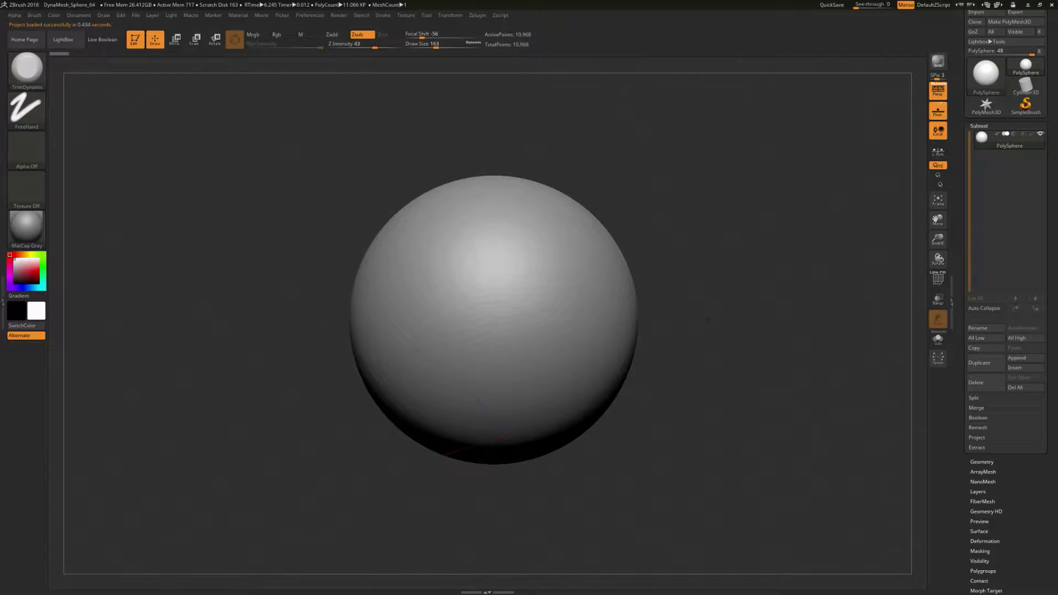
click(937, 112)
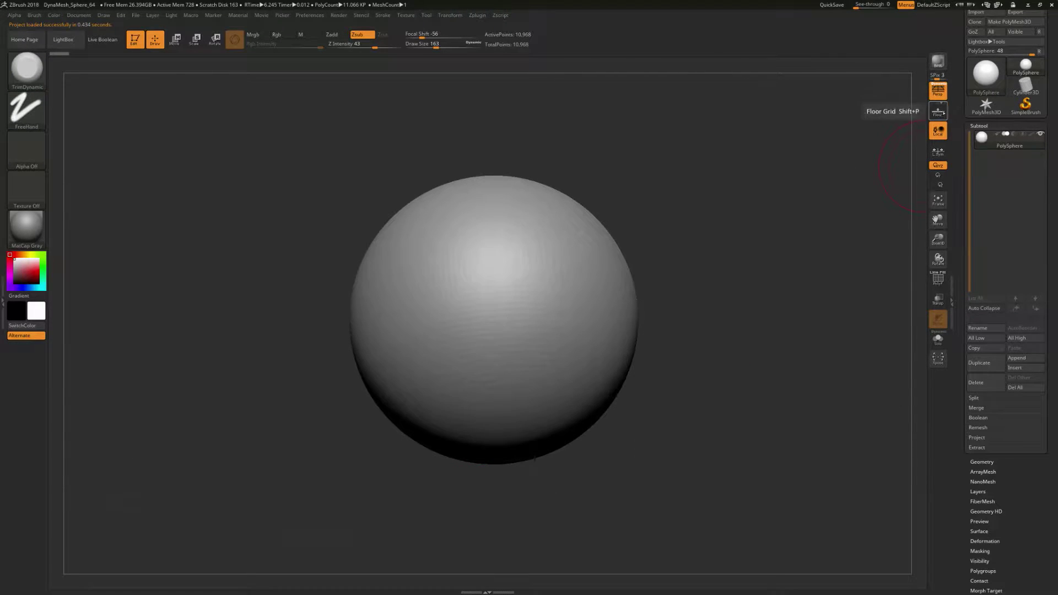
click(938, 112)
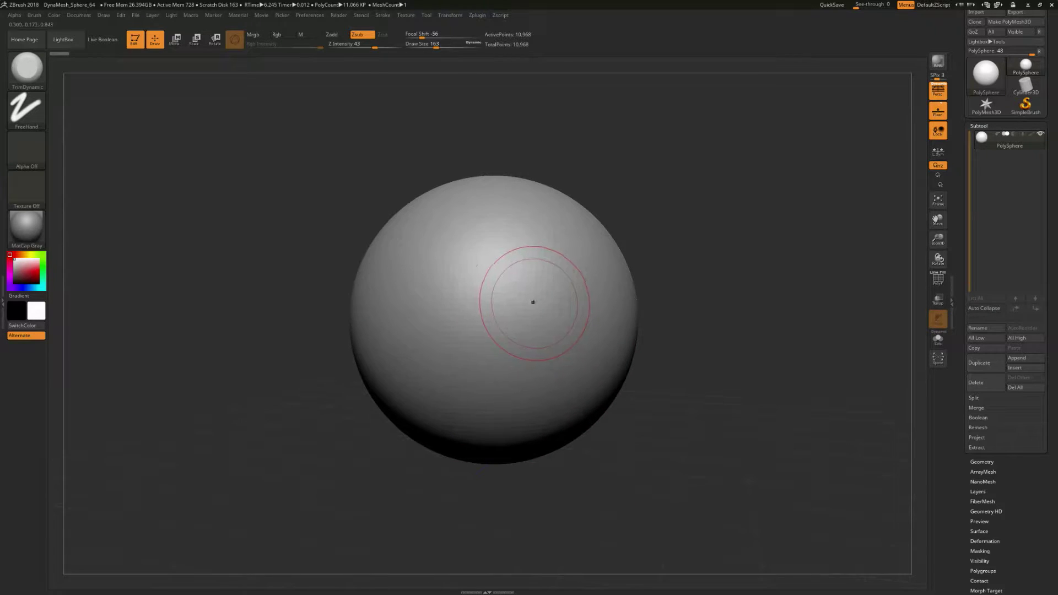
Step: Select the Standard sculpting brush for working on the new sphere
key(s)
drag(541, 298, 512, 266)
key(s)
key(b)
key(s)
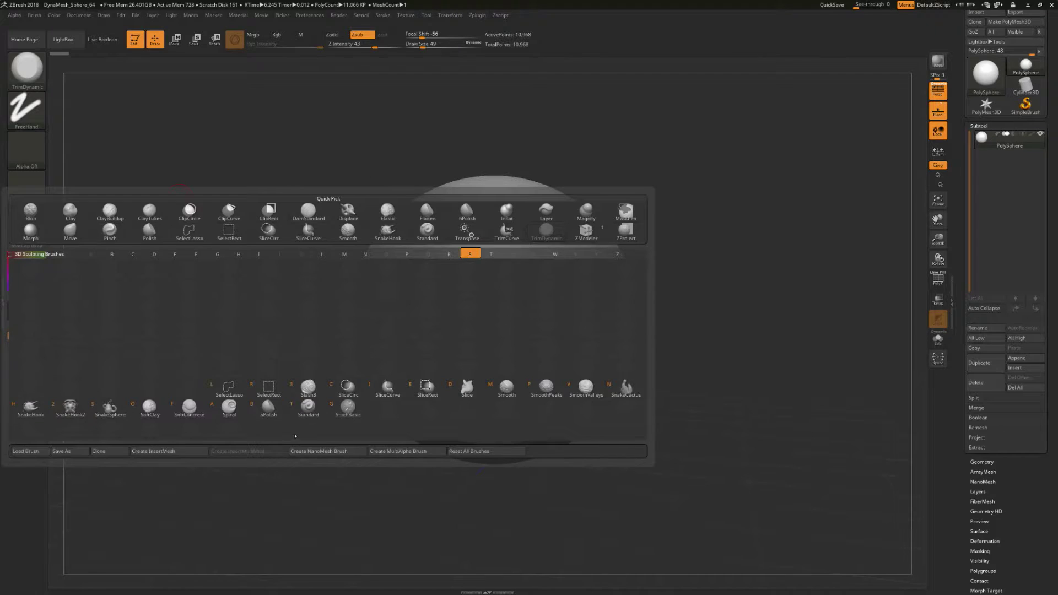
key(s)
key(b)
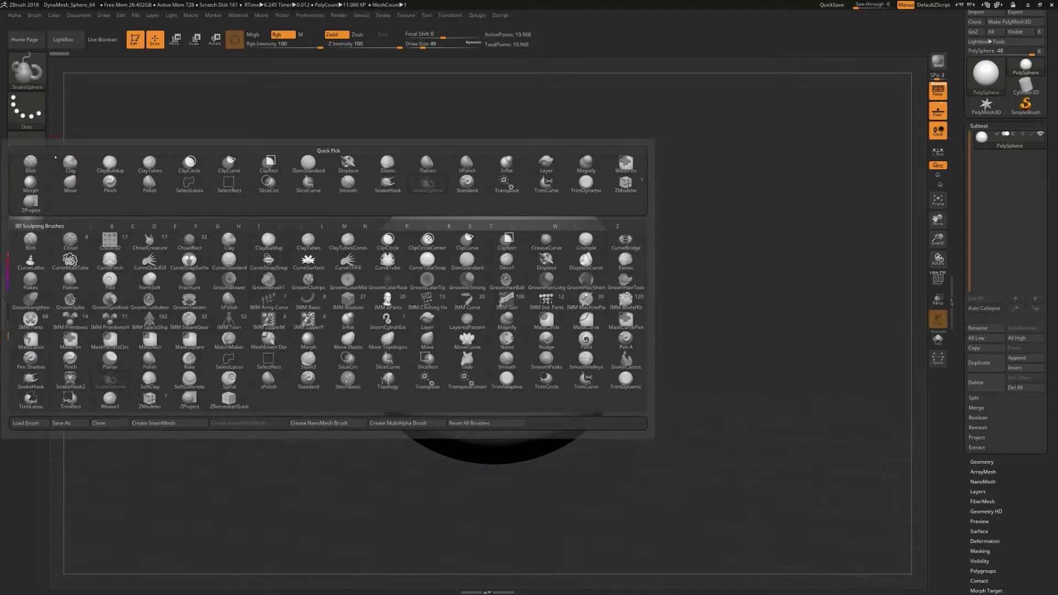
key(s)
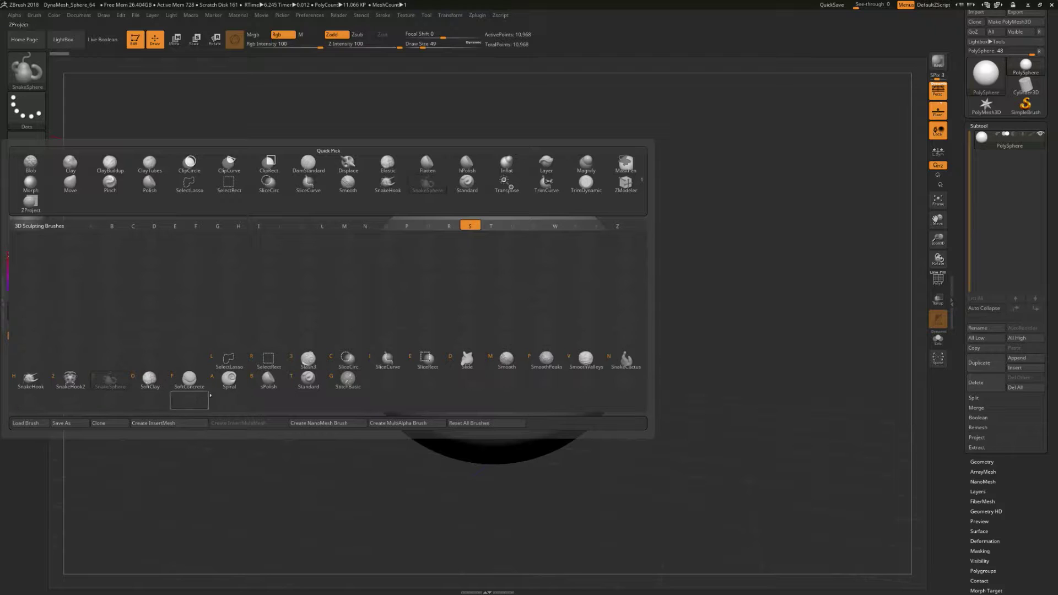
click(306, 384)
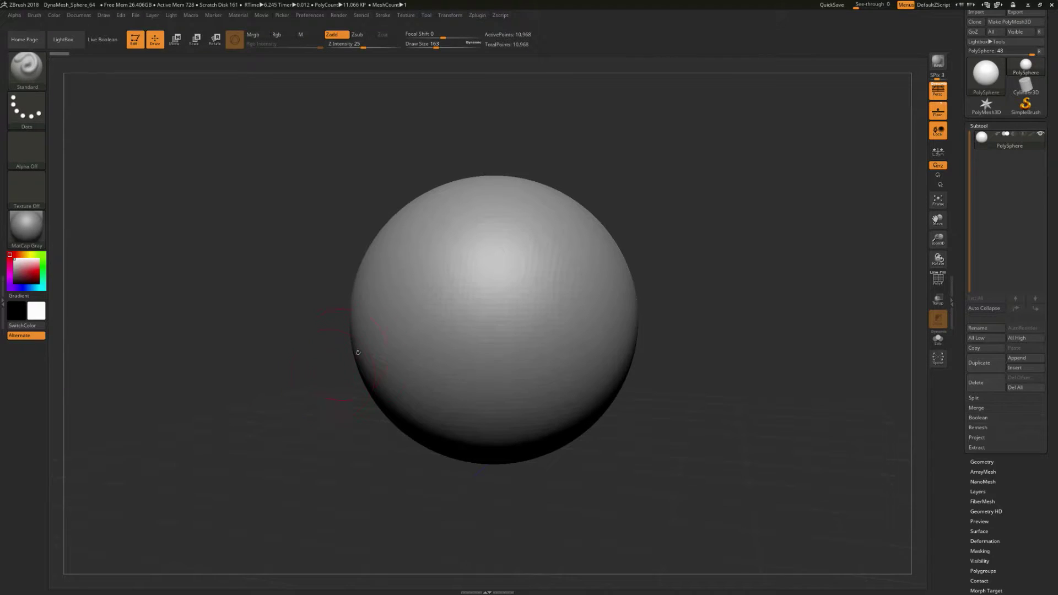
Step: Set the draw size to 44 and raise a small symmetrical pair of bumps for the eyes on the sphere's front
key(s)
mouse_move(551, 288)
mouse_down()
mouse_move(586, 285)
mouse_move(526, 287)
mouse_up()
key(s)
drag(648, 244, 556, 318)
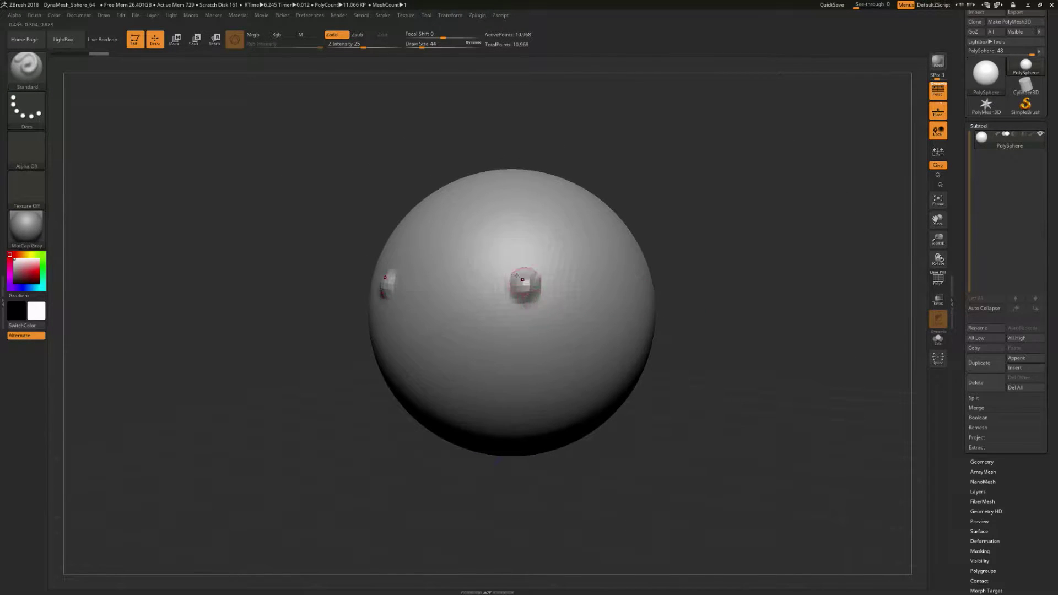
drag(538, 307, 546, 305)
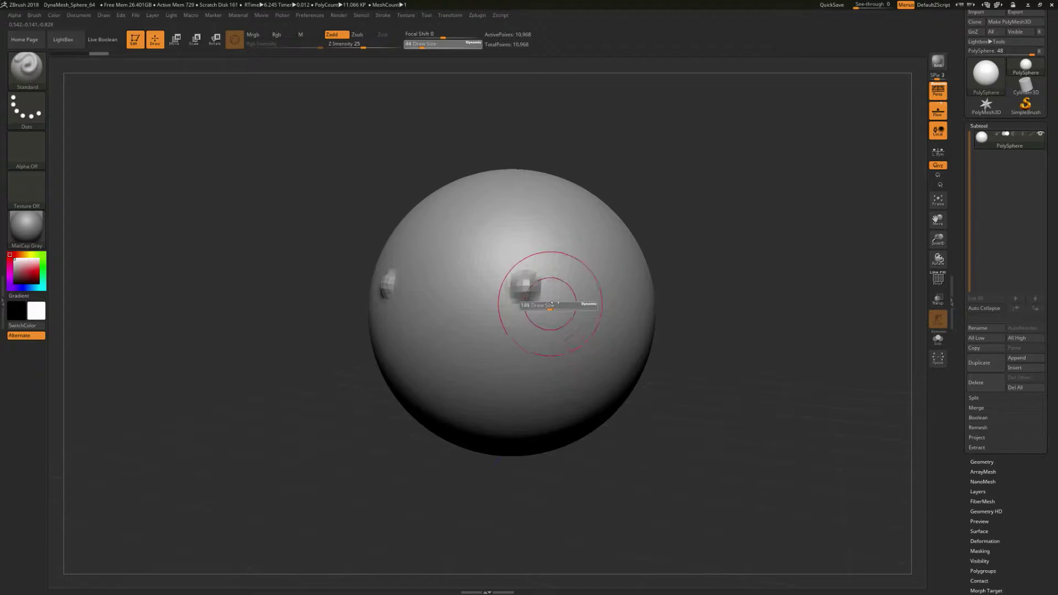
Step: Enlarge the eye bumps into rounder mounds with a draw size of 87, undoing the surplus strokes
key(s)
drag(552, 304, 558, 304)
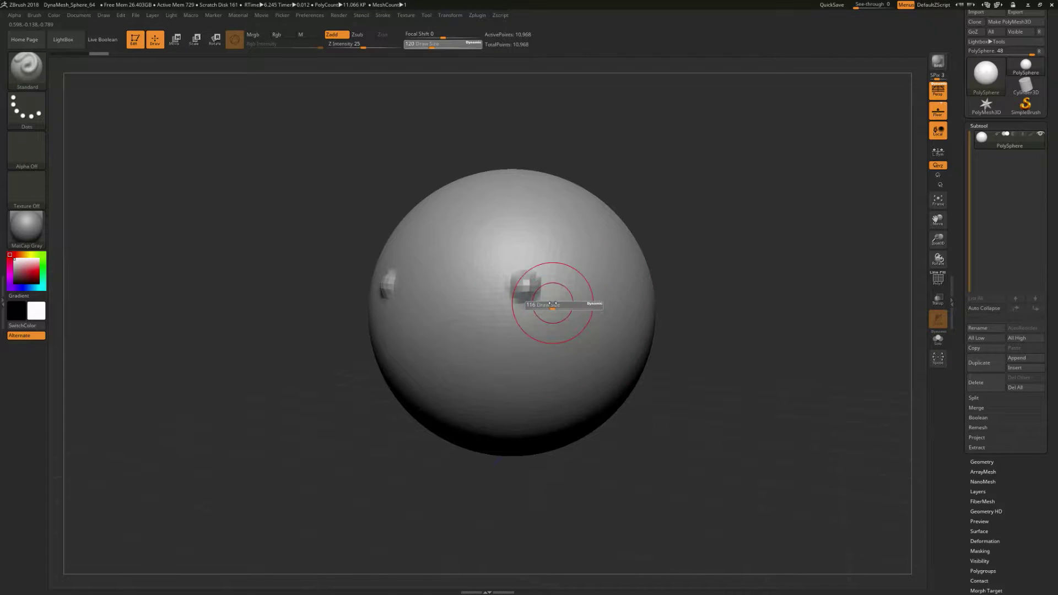
mouse_move(547, 303)
mouse_down()
mouse_move(530, 304)
mouse_move(524, 280)
mouse_move(543, 302)
mouse_move(521, 295)
mouse_up()
mouse_move(533, 255)
mouse_down()
mouse_move(484, 250)
mouse_move(482, 383)
mouse_move(460, 314)
mouse_move(561, 258)
mouse_move(580, 337)
mouse_move(580, 225)
mouse_move(541, 216)
mouse_up()
key(ctrl+z)
key(ctrl+z)
key(ctrl+z)
key(ctrl+z)
key(ctrl+z)
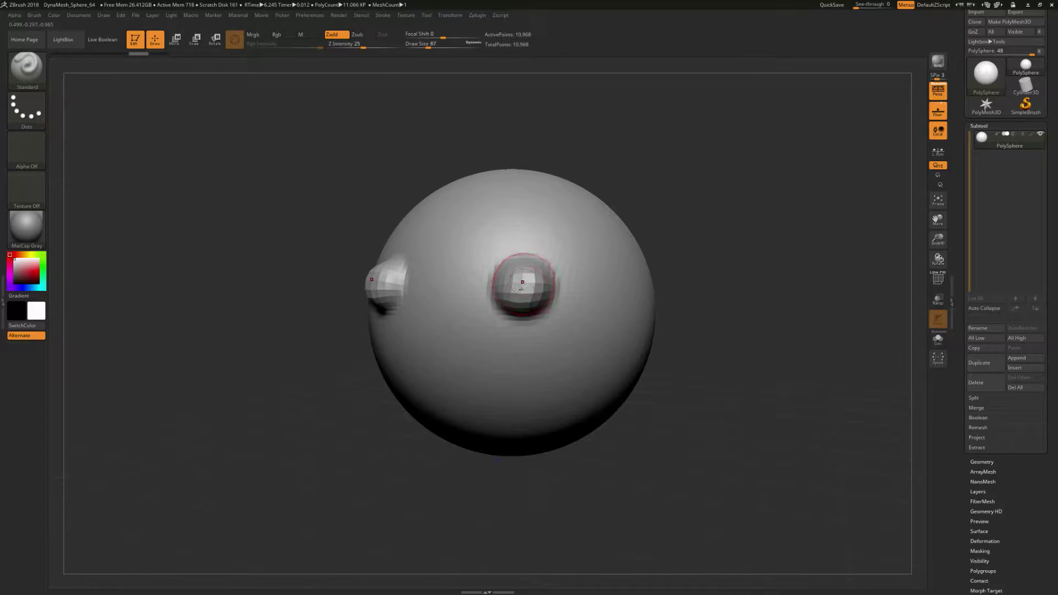
Step: Smooth the upper and lower edges of the eye mounds
key(shift)
key(shift)
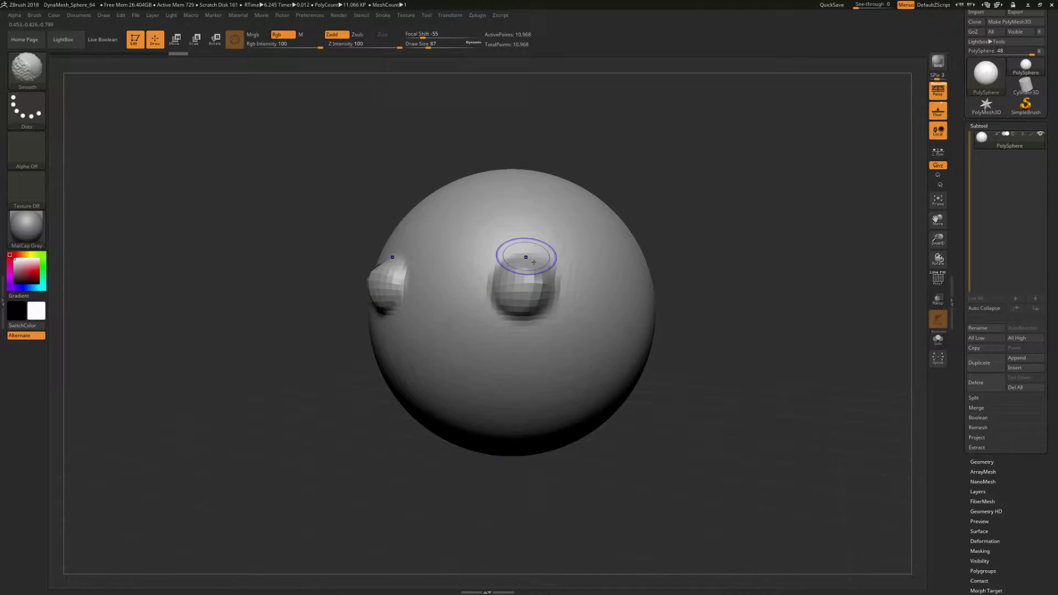
mouse_move(534, 262)
shift+mouse_down()
mouse_move(538, 279)
mouse_move(519, 270)
shift+mouse_up()
shift+drag(513, 311, 544, 294)
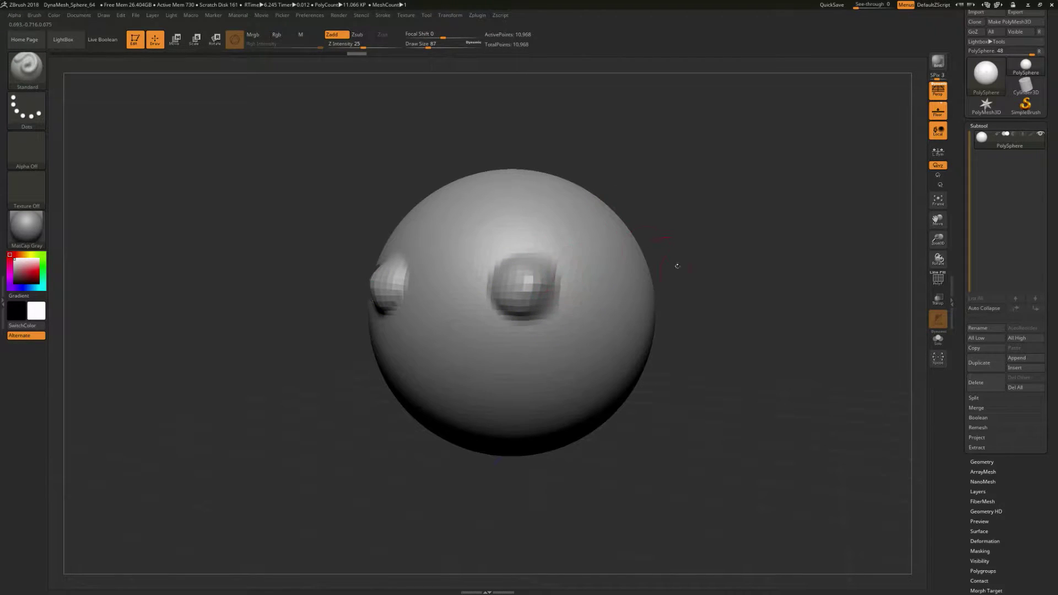
Step: Display the polyframe and remesh the sphere with DynaMesh, smoothing the eye mounds between the remeshes
drag(677, 266, 773, 306)
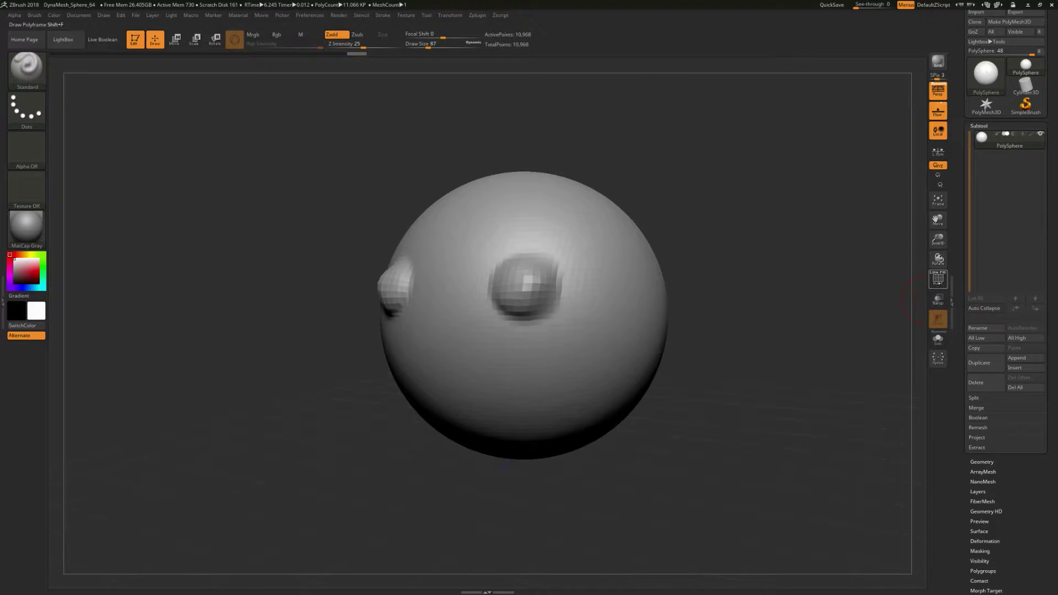
click(938, 279)
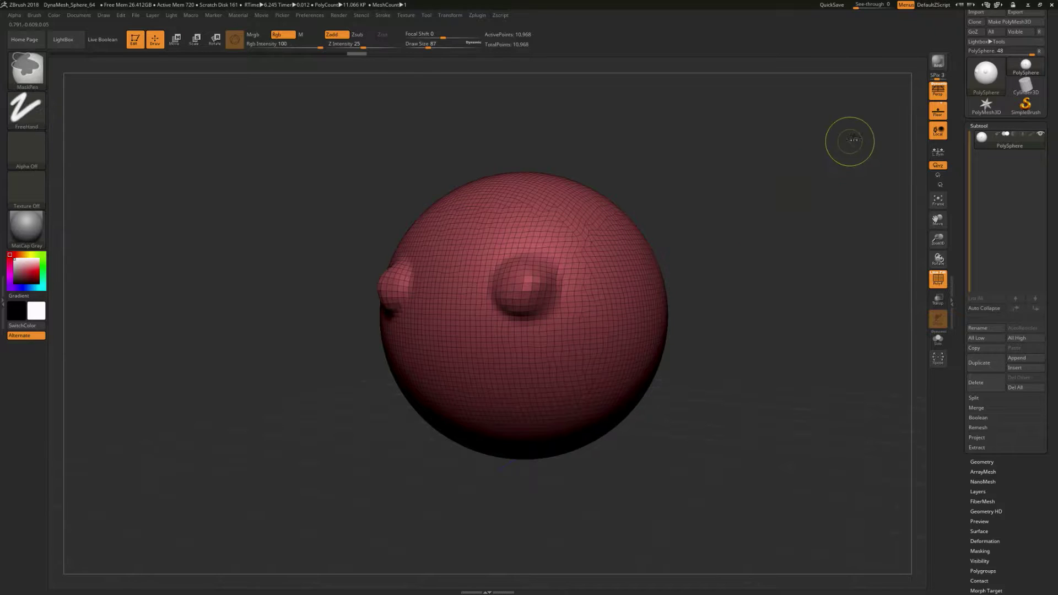
ctrl+drag(858, 135, 775, 253)
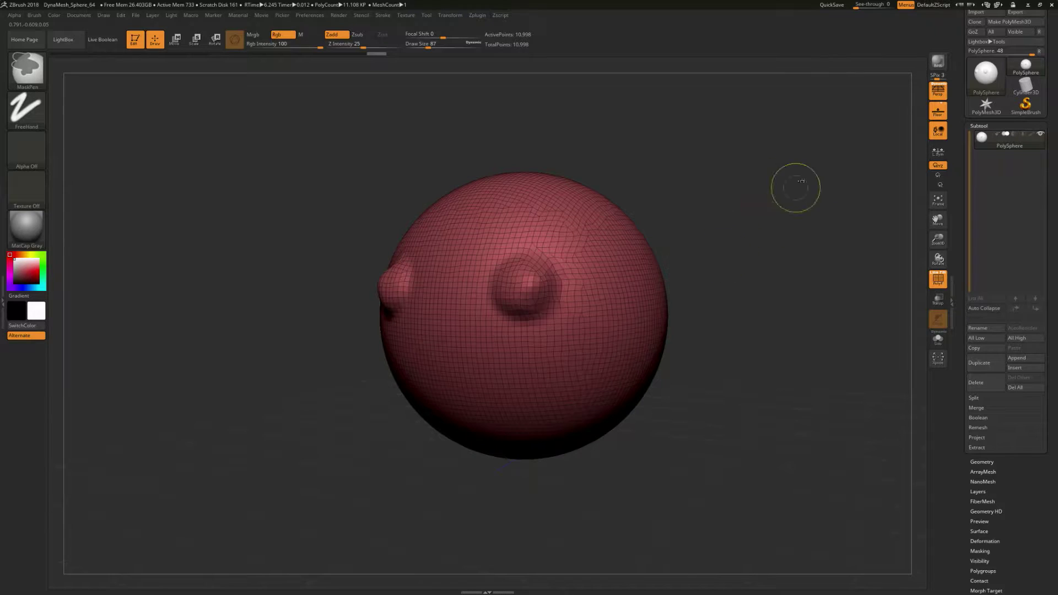
shift+drag(520, 287, 524, 290)
ctrl+drag(820, 232, 818, 195)
Step: Sculpt a long, protruding nose between the eyes with a draw size of 149 and smooth its surface
drag(738, 323, 765, 321)
key(s)
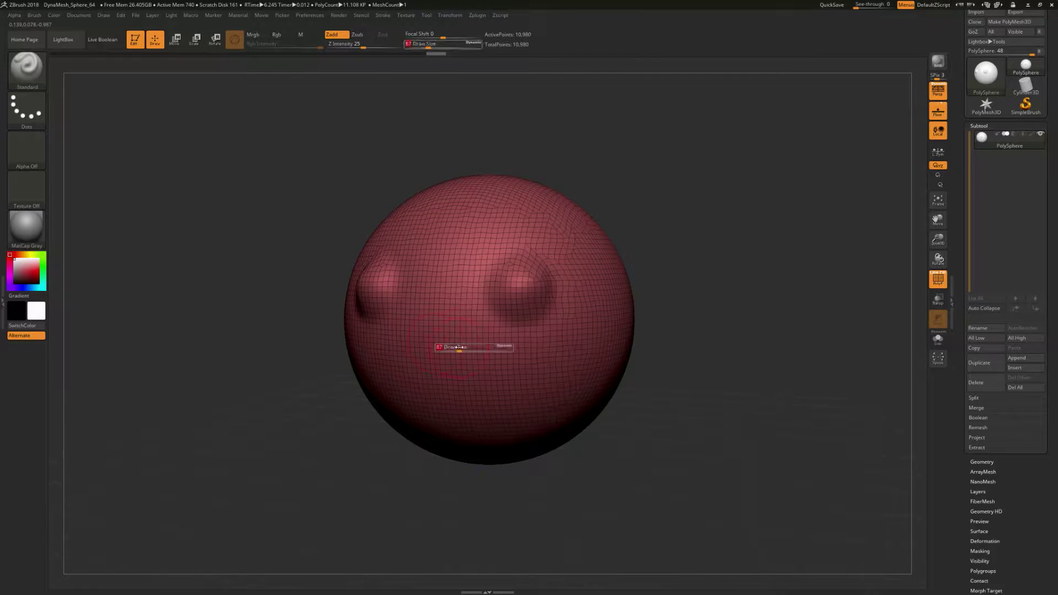
drag(461, 346, 465, 344)
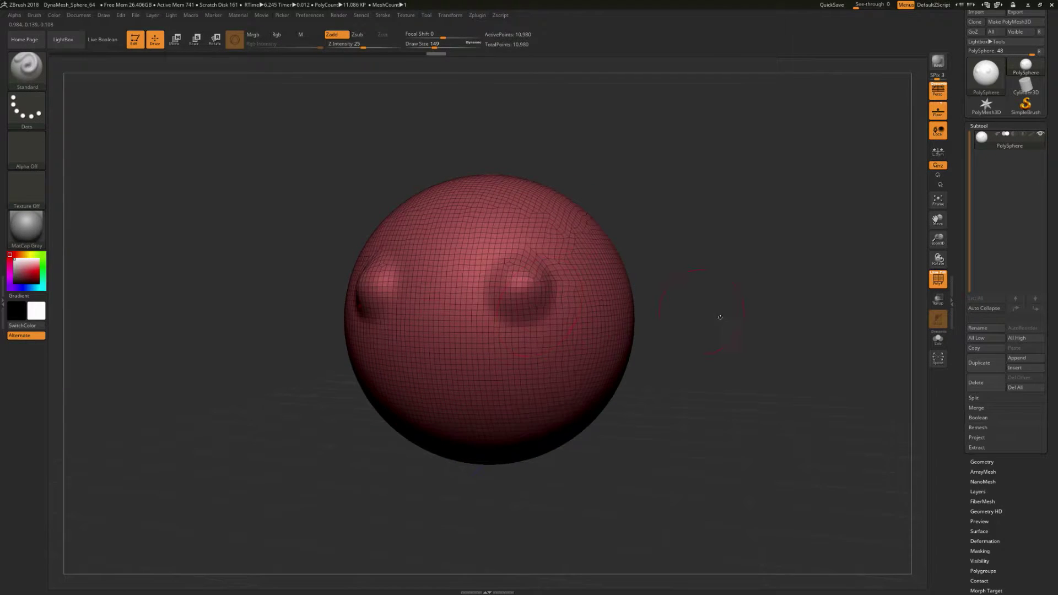
drag(720, 317, 671, 258)
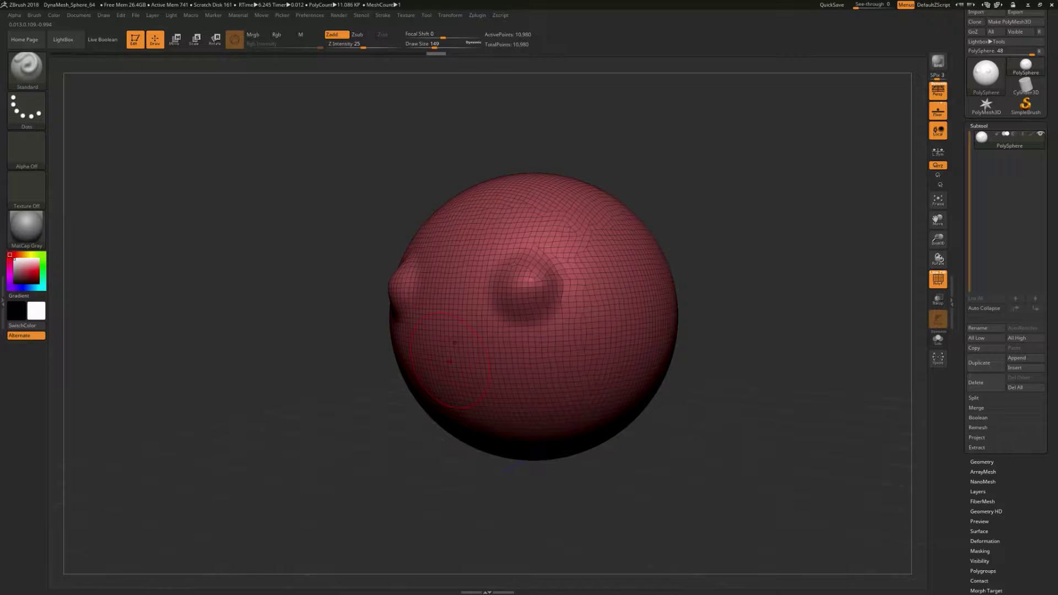
mouse_move(432, 354)
mouse_down()
mouse_move(443, 357)
mouse_move(436, 364)
mouse_move(446, 258)
mouse_up()
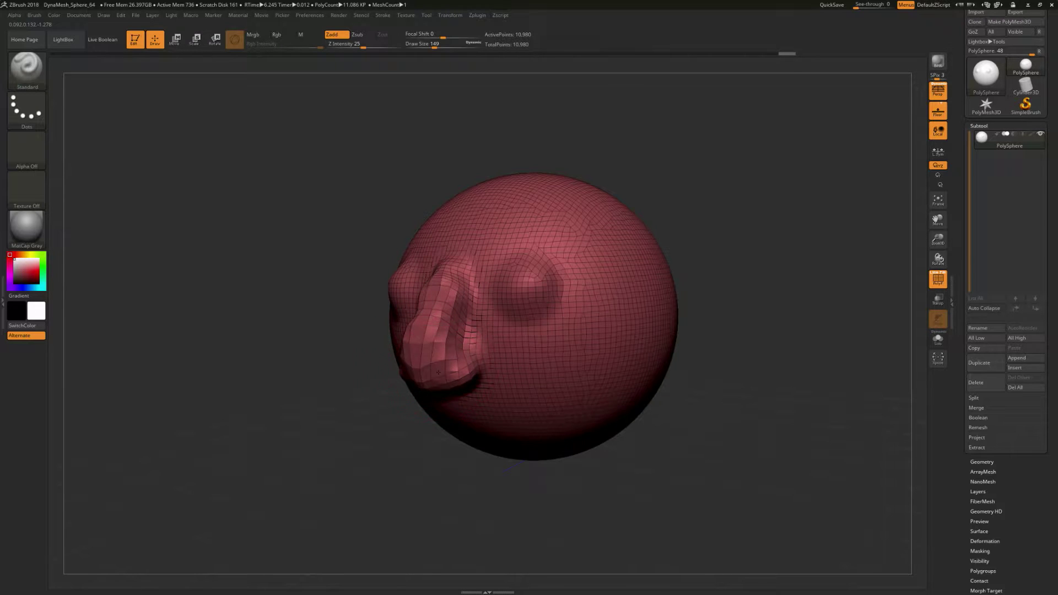
mouse_move(447, 373)
mouse_down()
mouse_move(458, 371)
mouse_move(433, 334)
mouse_move(444, 275)
mouse_up()
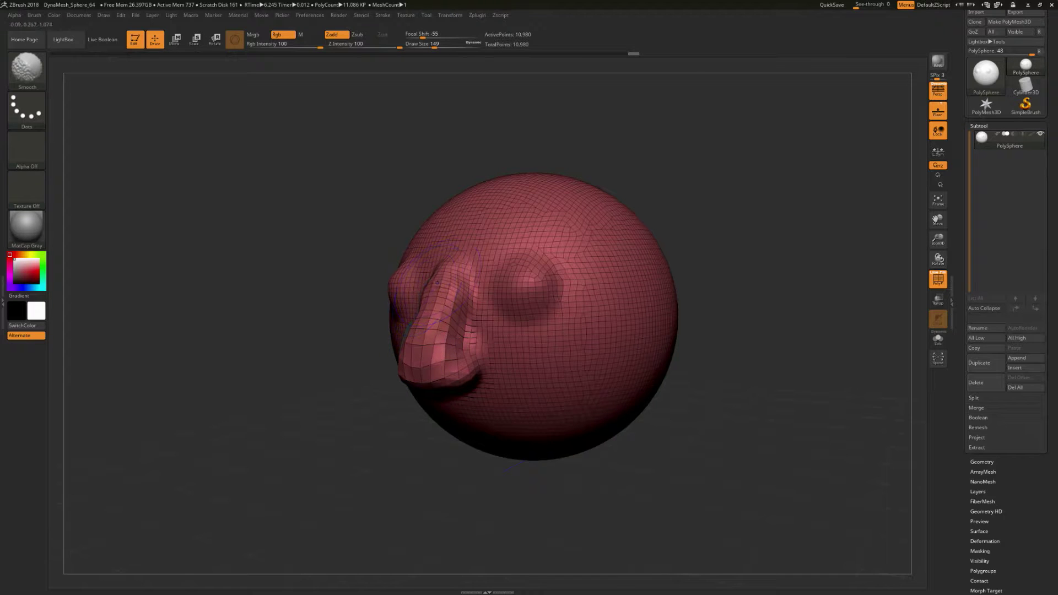
shift+drag(464, 314, 448, 358)
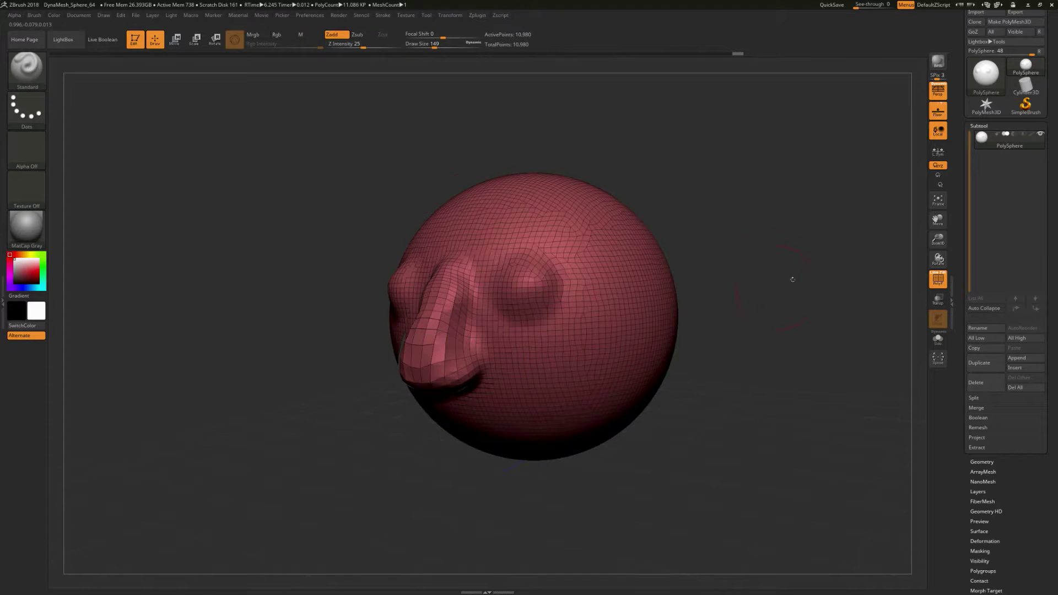
Step: Remesh the head with DynaMesh to even out the stretched nose polygons and smooth the side of the nose
mouse_move(792, 280)
mouse_down()
mouse_move(903, 292)
mouse_move(788, 292)
mouse_up()
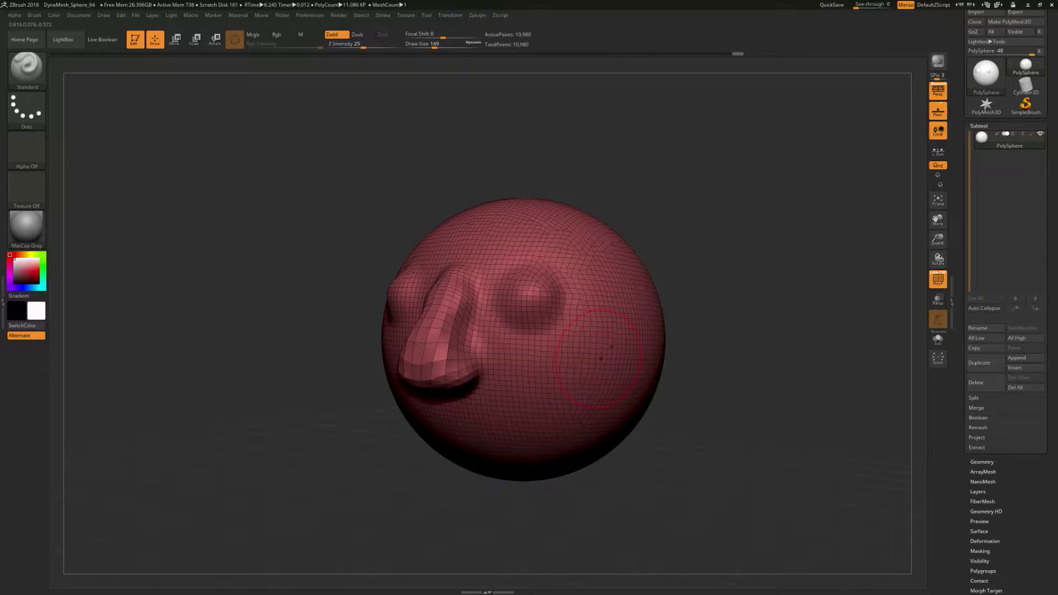
ctrl+drag(844, 196, 769, 342)
drag(673, 302, 594, 319)
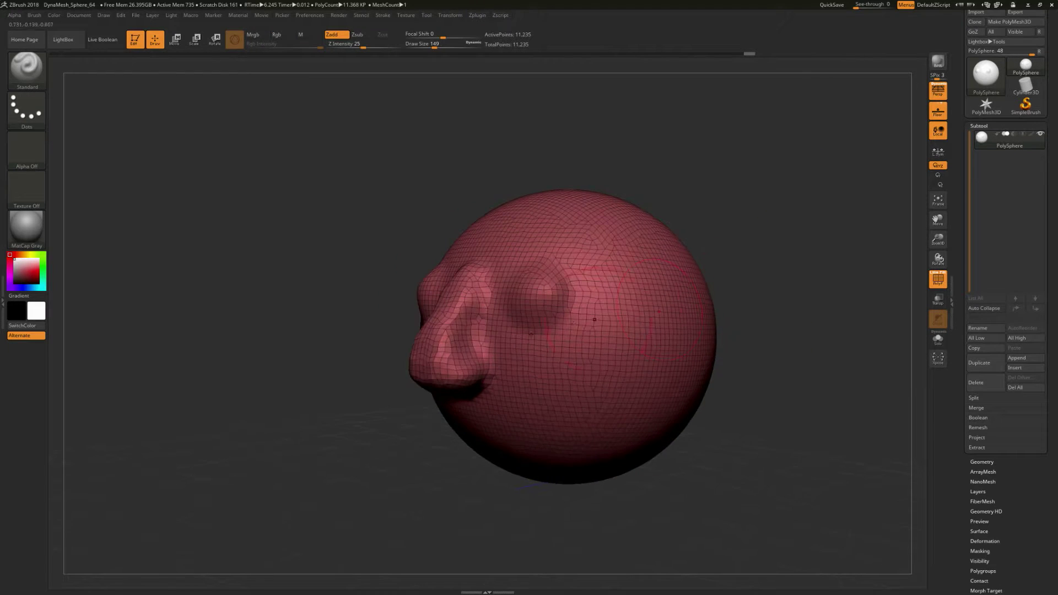
mouse_move(477, 358)
shift+mouse_down()
mouse_move(468, 293)
mouse_move(444, 331)
mouse_move(469, 289)
mouse_move(435, 352)
mouse_move(482, 354)
shift+mouse_up()
Step: Sculpt upper and lower lips below the nose with a draw size of 83 and remesh the head with DynaMesh
mouse_move(821, 268)
mouse_down()
mouse_move(909, 273)
mouse_move(835, 276)
mouse_up()
mouse_move(799, 381)
mouse_down()
mouse_move(811, 321)
mouse_move(794, 334)
mouse_up()
key(s)
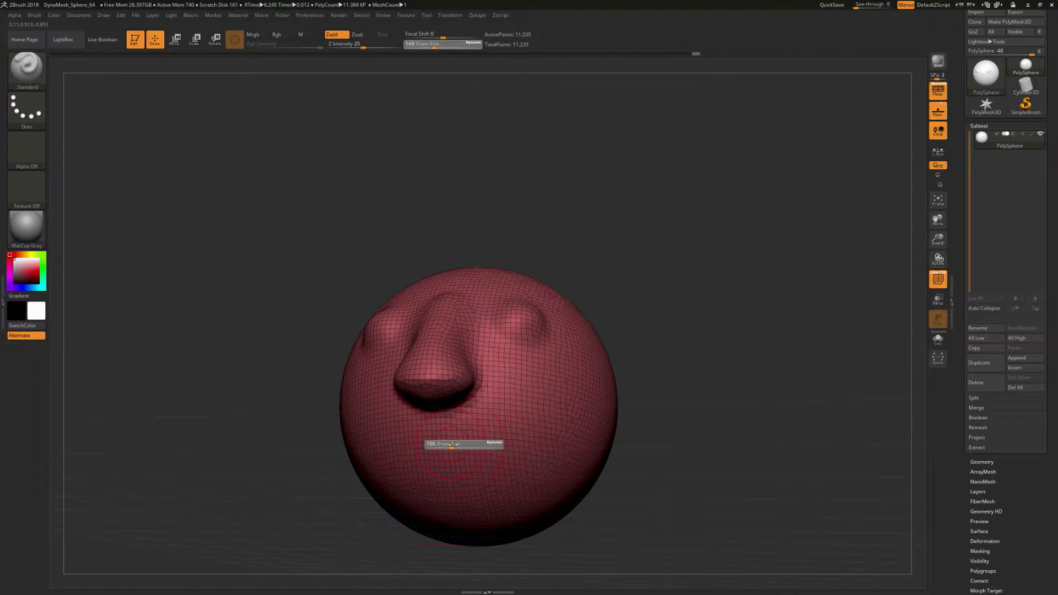
drag(450, 443, 483, 438)
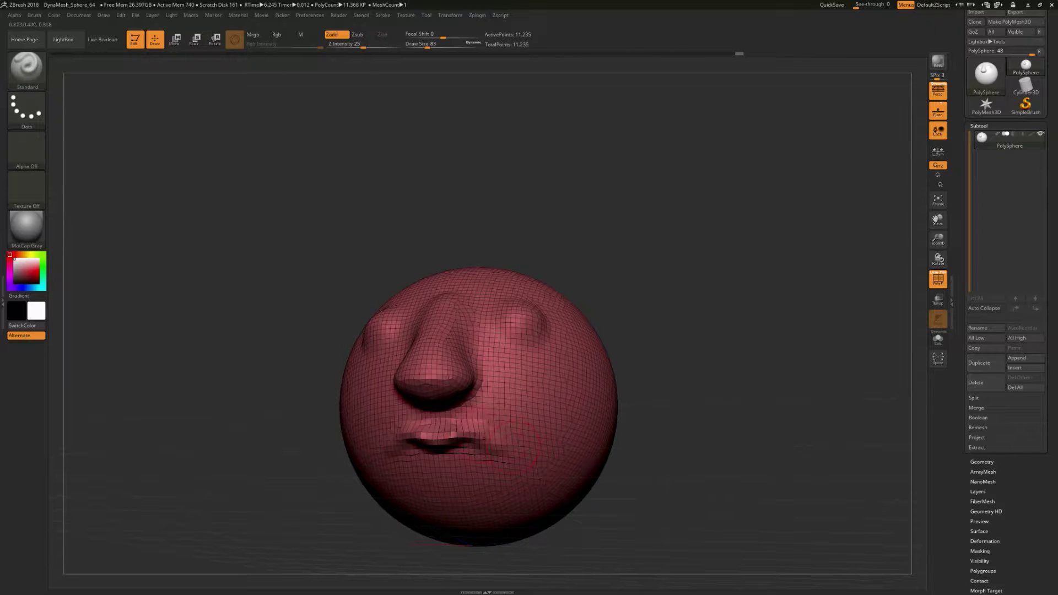
drag(380, 450, 523, 446)
mouse_move(419, 464)
mouse_down()
mouse_move(447, 466)
mouse_move(412, 455)
mouse_move(455, 461)
mouse_up()
mouse_move(660, 373)
mouse_down()
mouse_move(617, 375)
mouse_move(766, 353)
mouse_move(738, 338)
mouse_up()
mouse_move(814, 281)
ctrl+mouse_down()
mouse_move(738, 350)
mouse_move(584, 370)
ctrl+mouse_up()
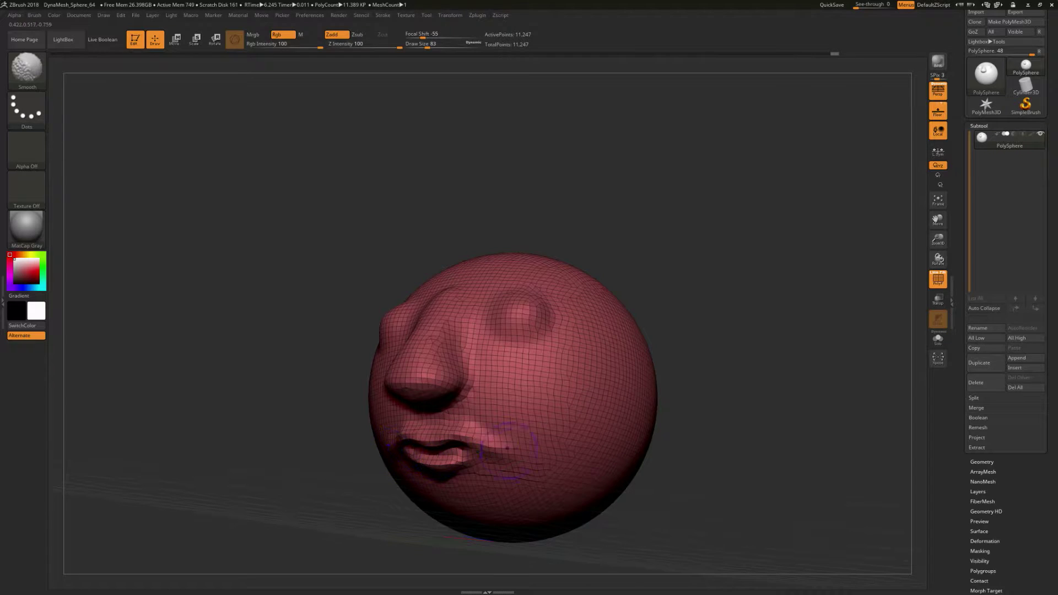
Step: Set the draw size to 35, sculpt a small rimmed hollow in the centre of each eye, and remesh the head
mouse_move(701, 381)
mouse_down()
mouse_move(692, 449)
mouse_move(696, 438)
mouse_up()
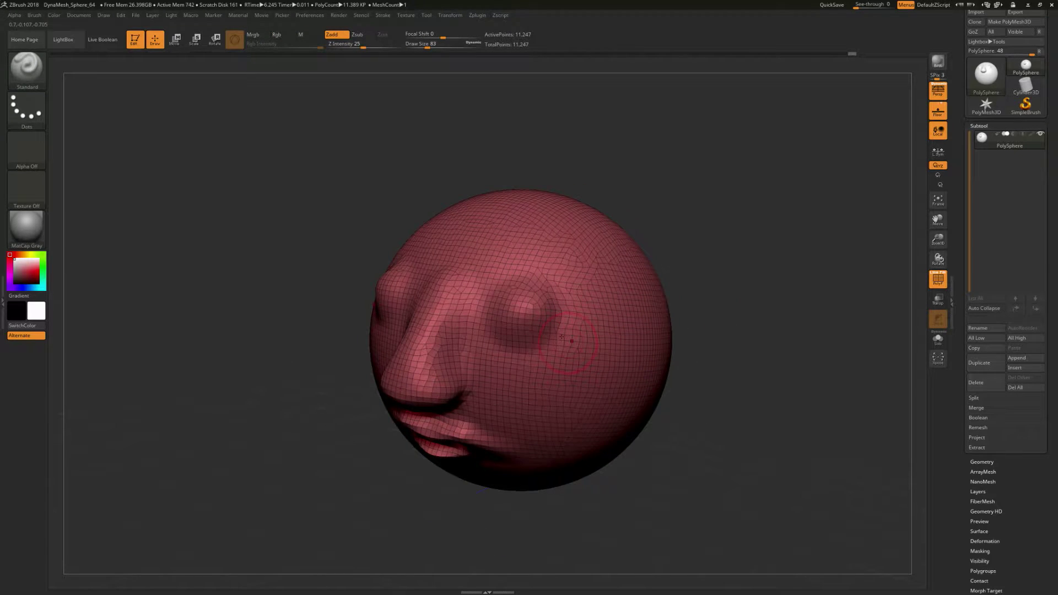
drag(758, 263, 741, 253)
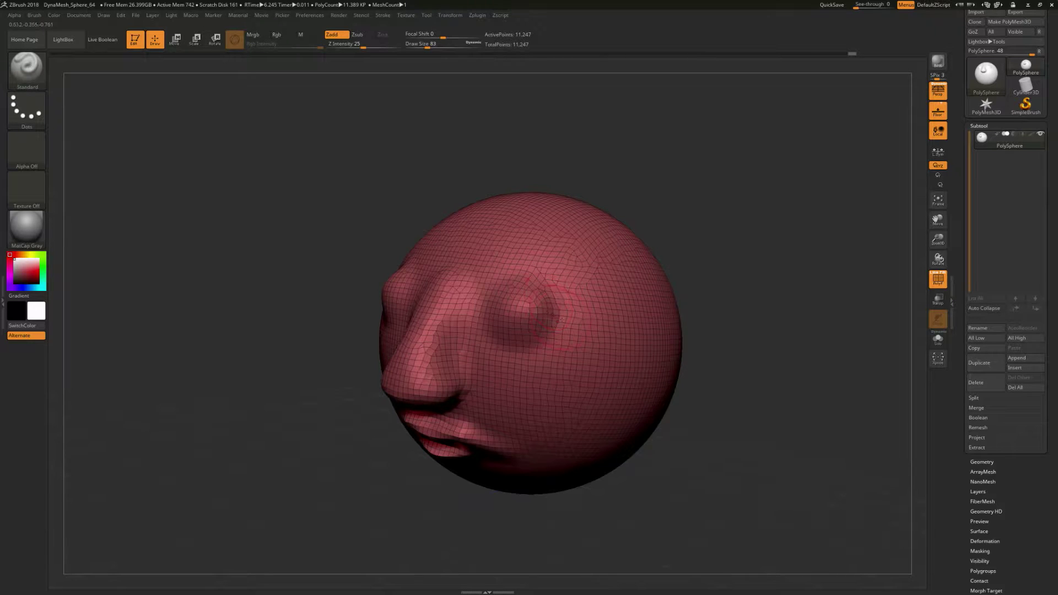
key(s)
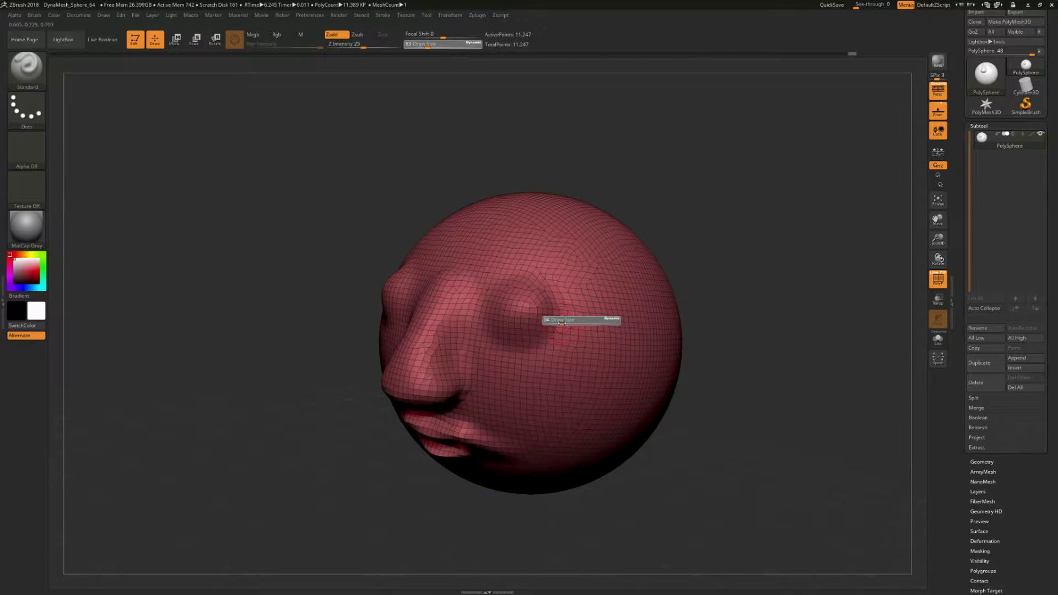
drag(561, 324, 518, 319)
mouse_move(710, 221)
mouse_down()
mouse_move(752, 221)
mouse_move(727, 359)
mouse_move(766, 326)
mouse_move(713, 325)
mouse_move(737, 319)
mouse_move(782, 336)
mouse_up()
Step: Hide the polyframe and view the sculpted face from the side without its wireframe
click(937, 280)
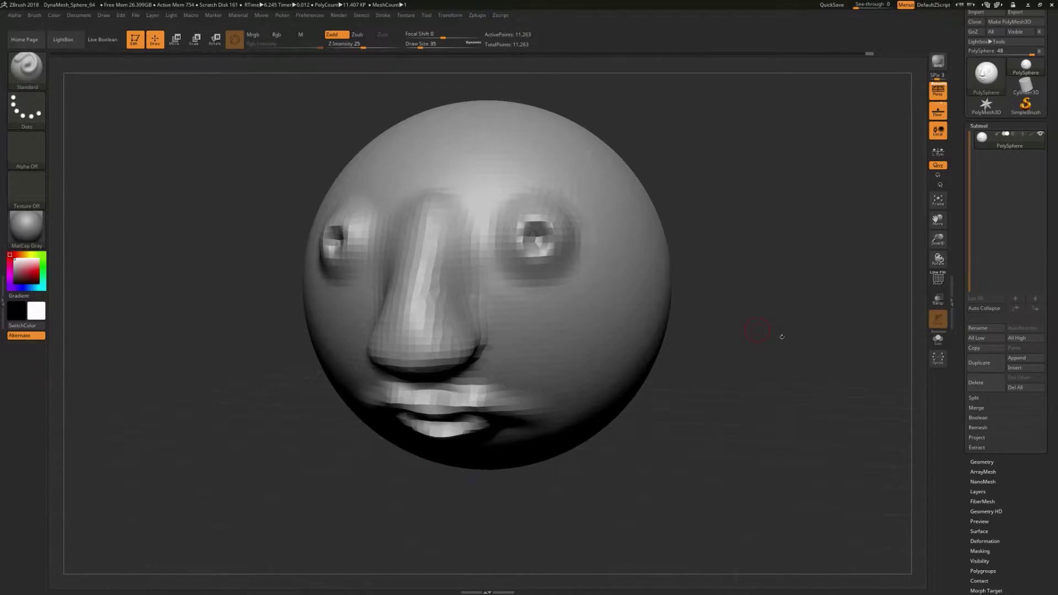
click(938, 280)
click(938, 280)
mouse_move(747, 312)
mouse_down()
mouse_move(716, 353)
mouse_move(475, 535)
mouse_move(785, 317)
mouse_move(760, 307)
mouse_up()
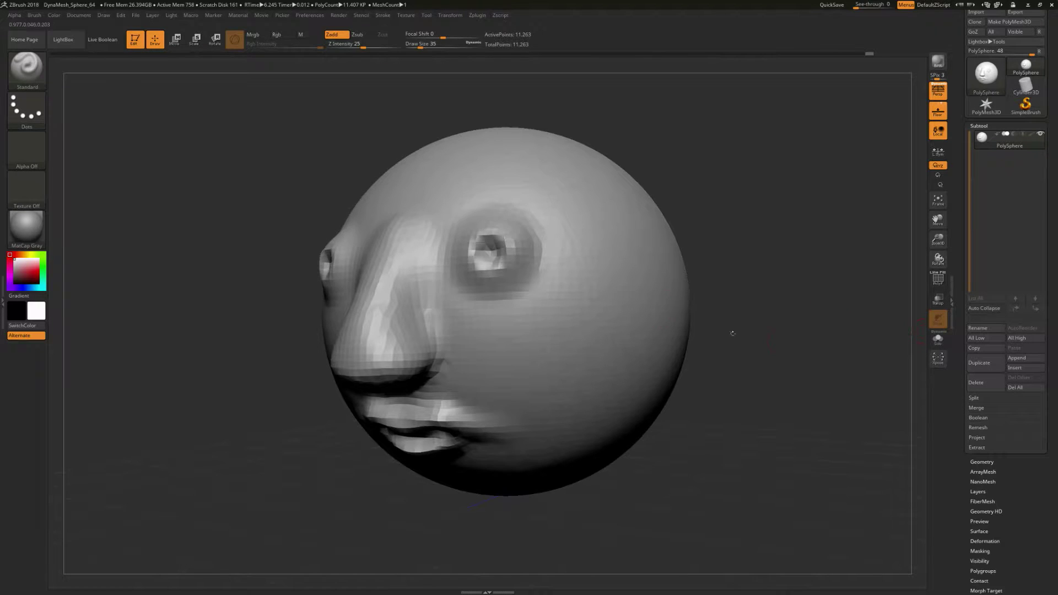
Step: Set the DynaMesh resolution to 128 and remesh the head at that density
drag(732, 330, 783, 342)
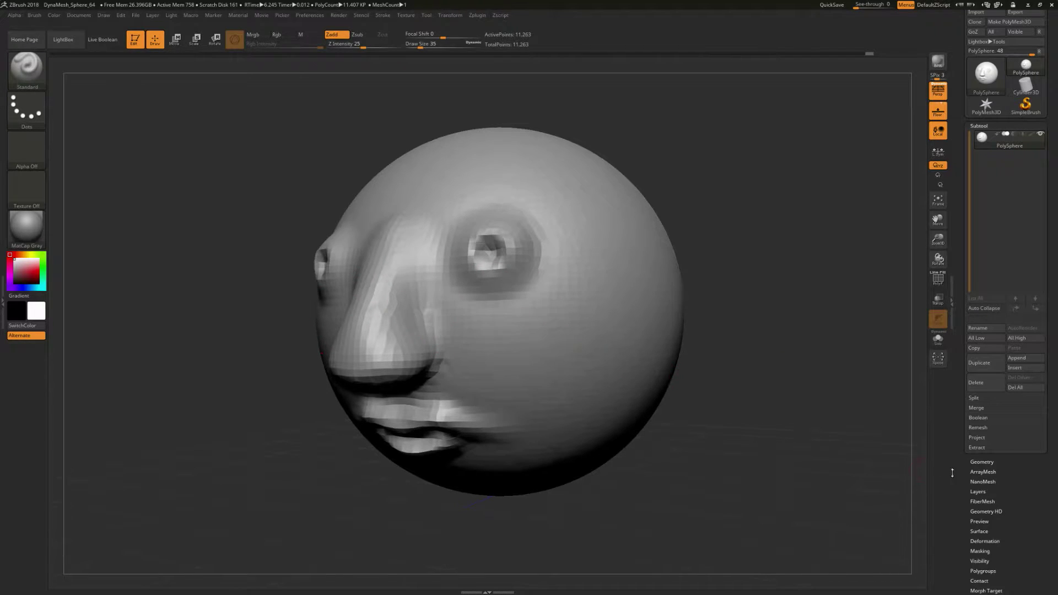
click(983, 460)
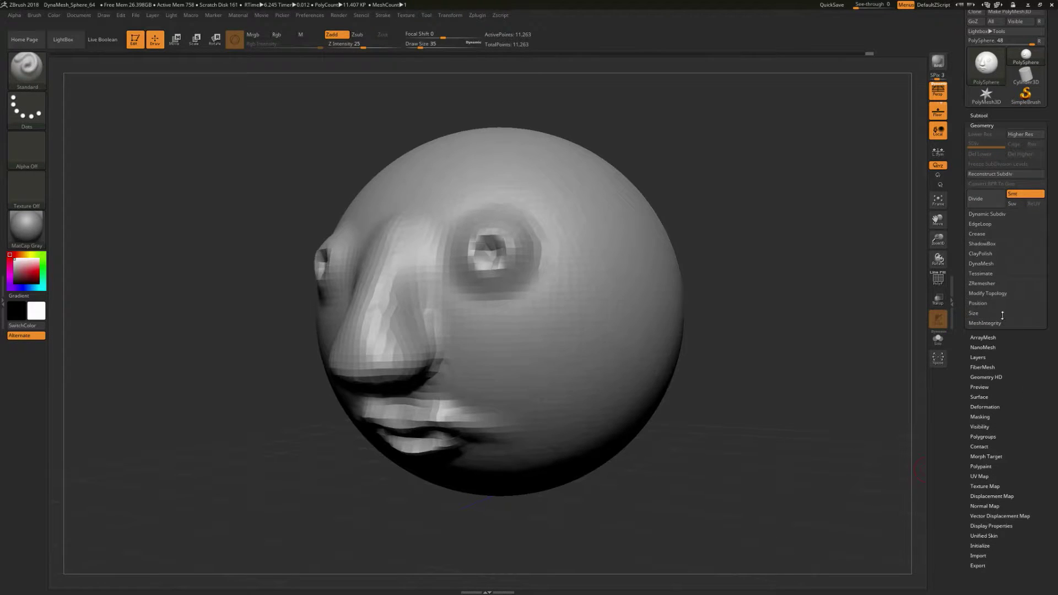
click(982, 264)
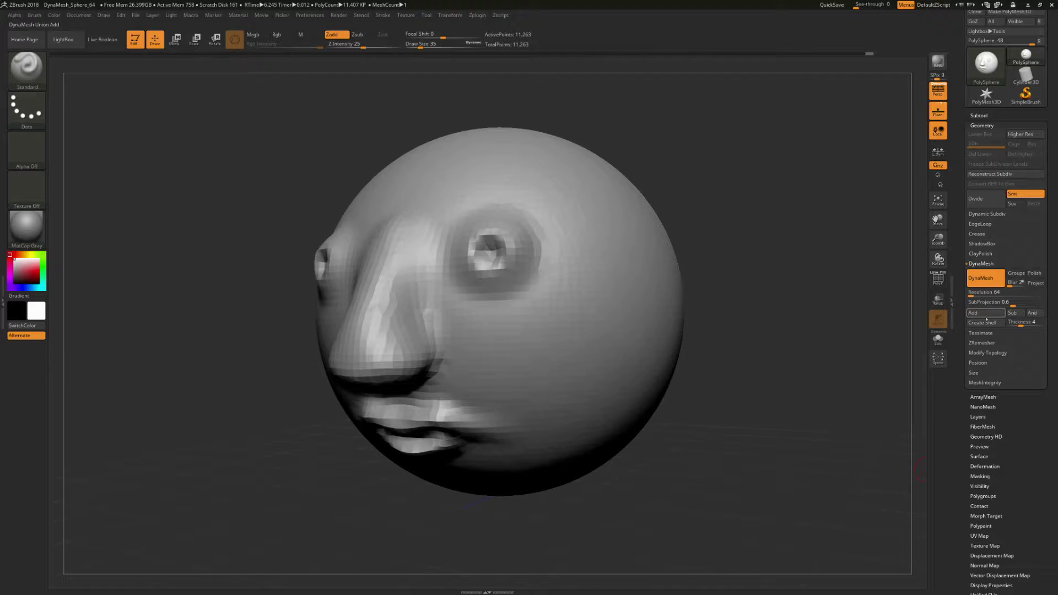
click(975, 291)
text(480128)
key(Return)
key(ctrl)
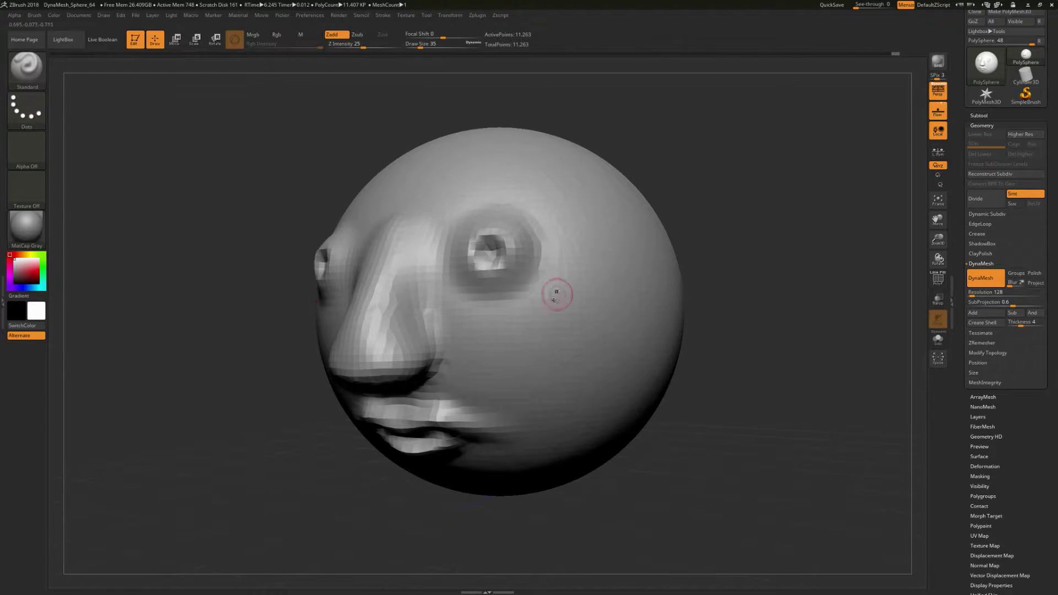
key(shift)
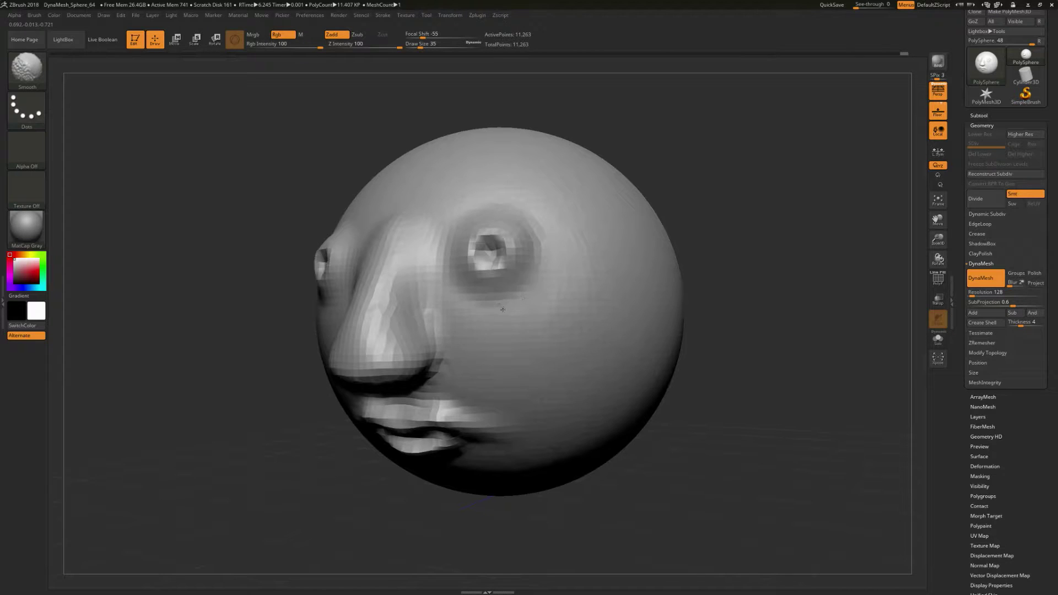
ctrl+drag(861, 179, 789, 273)
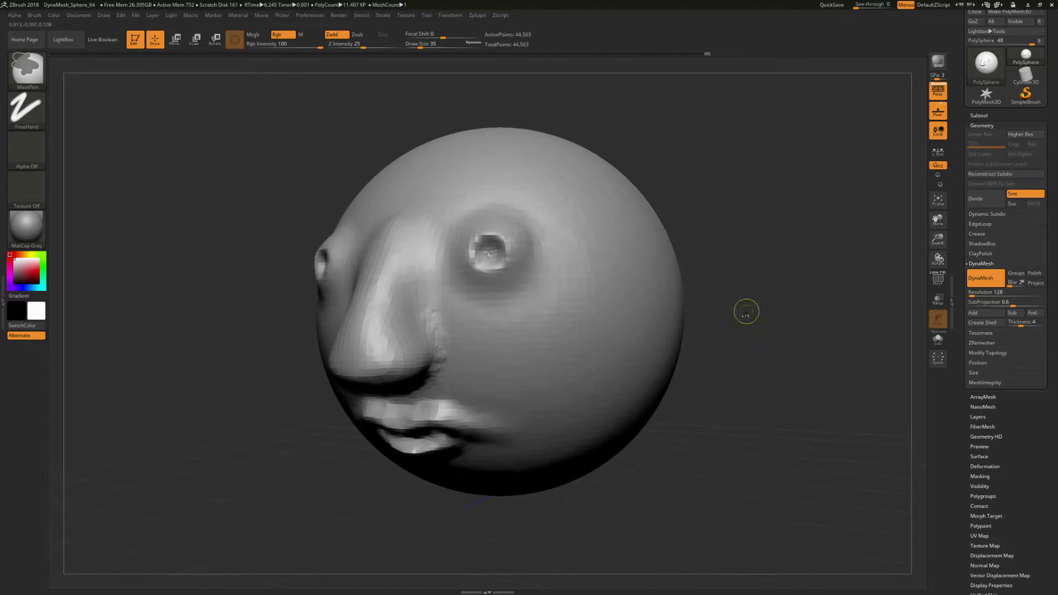
Step: Set the draw size to 71 and check the density of the remeshed head with the polyframe
key(s)
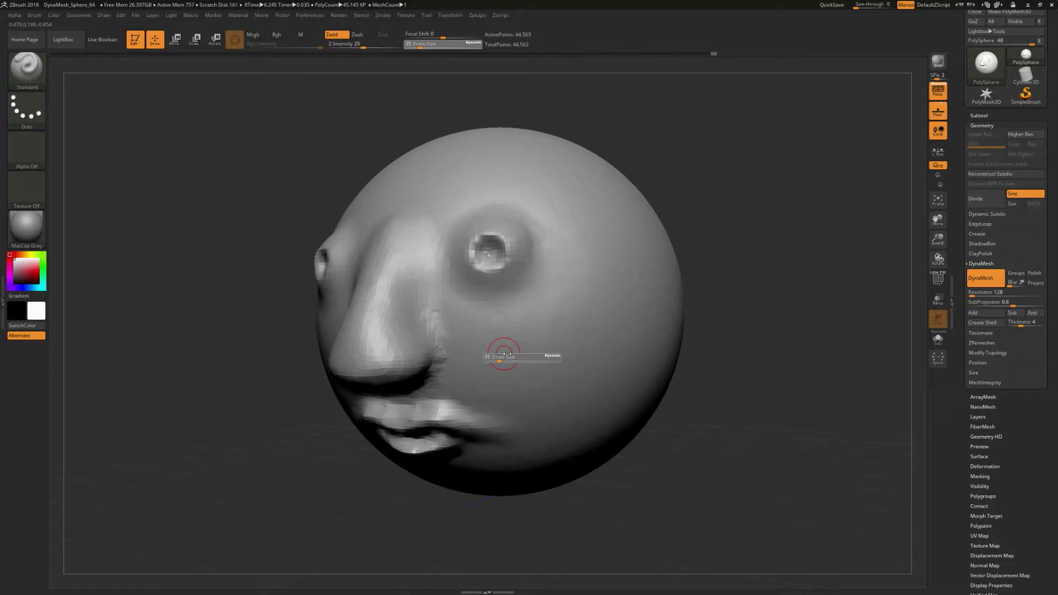
click(504, 356)
key(shift+f)
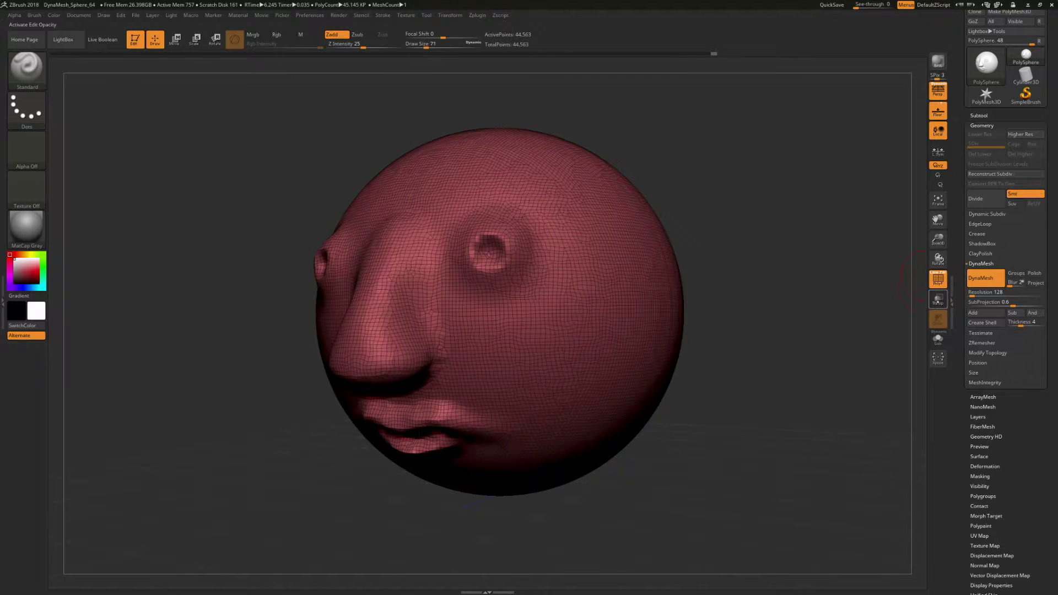
click(937, 279)
Step: Smooth the sides and bridge of the nose, the eye rims and the lips
drag(720, 264, 666, 278)
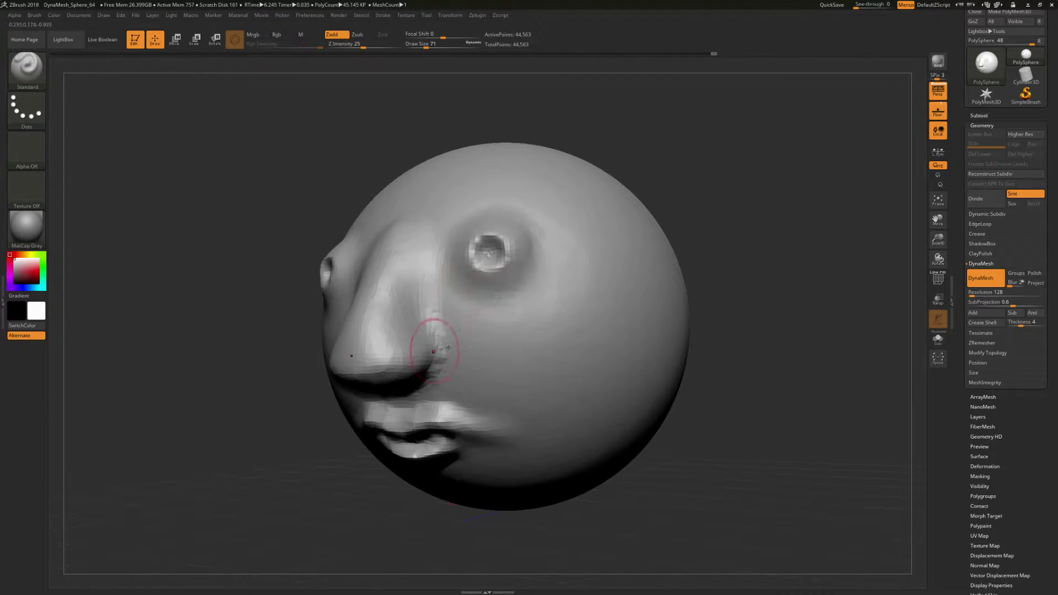
mouse_move(448, 347)
right_down()
mouse_move(435, 349)
mouse_move(468, 359)
right_up()
shift+drag(430, 372, 438, 333)
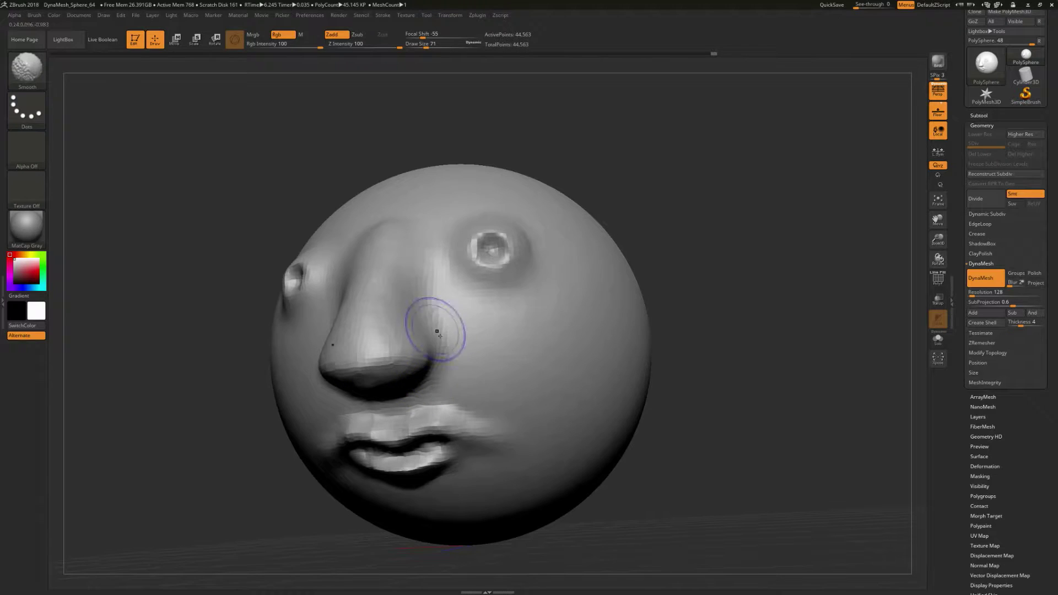
shift+drag(359, 304, 374, 281)
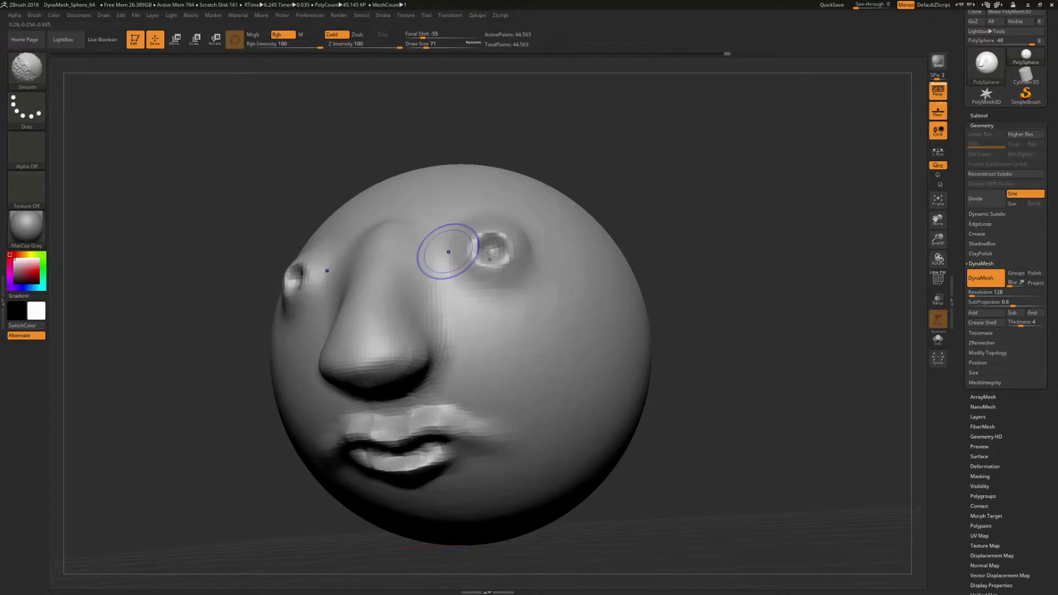
shift+drag(478, 247, 493, 257)
mouse_move(460, 429)
shift+mouse_down()
mouse_move(408, 452)
mouse_move(413, 421)
shift+mouse_up()
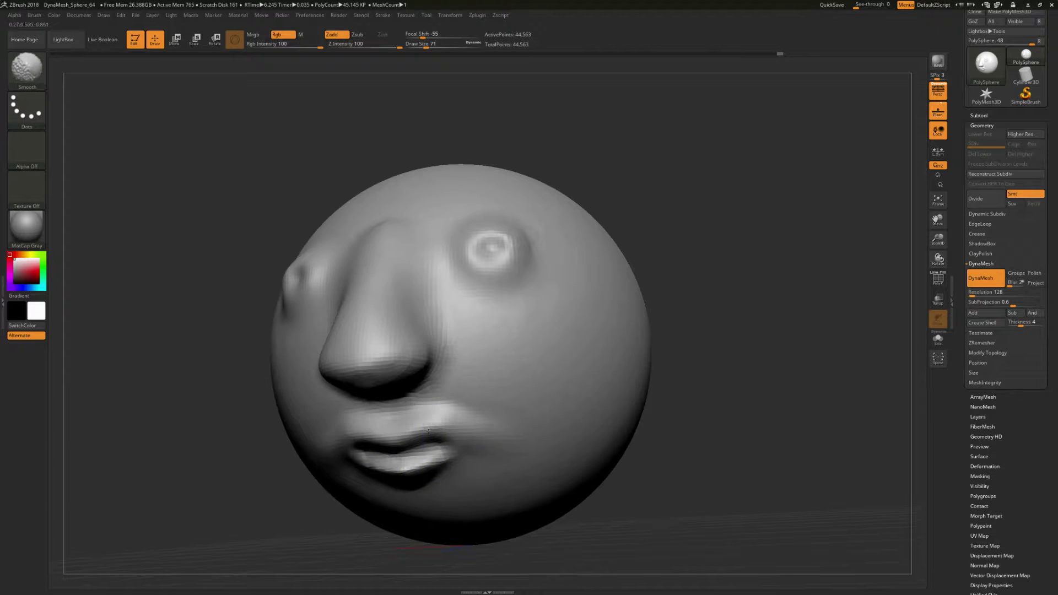
Step: Examine the smoothed face from the front, the side and below at different distances
drag(661, 369, 735, 380)
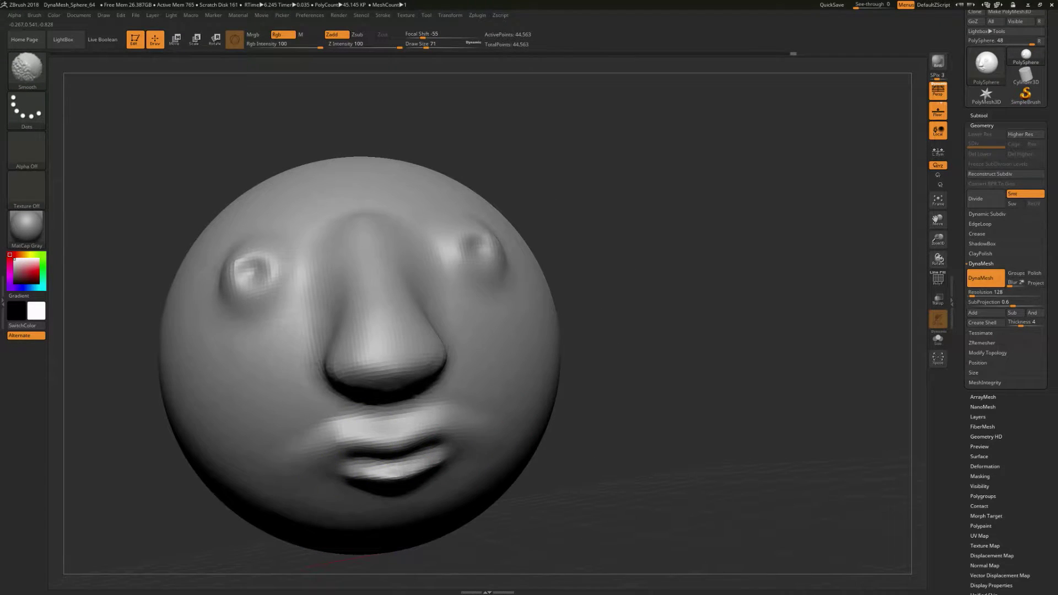
mouse_move(714, 337)
mouse_down()
mouse_move(669, 357)
mouse_move(631, 351)
mouse_up()
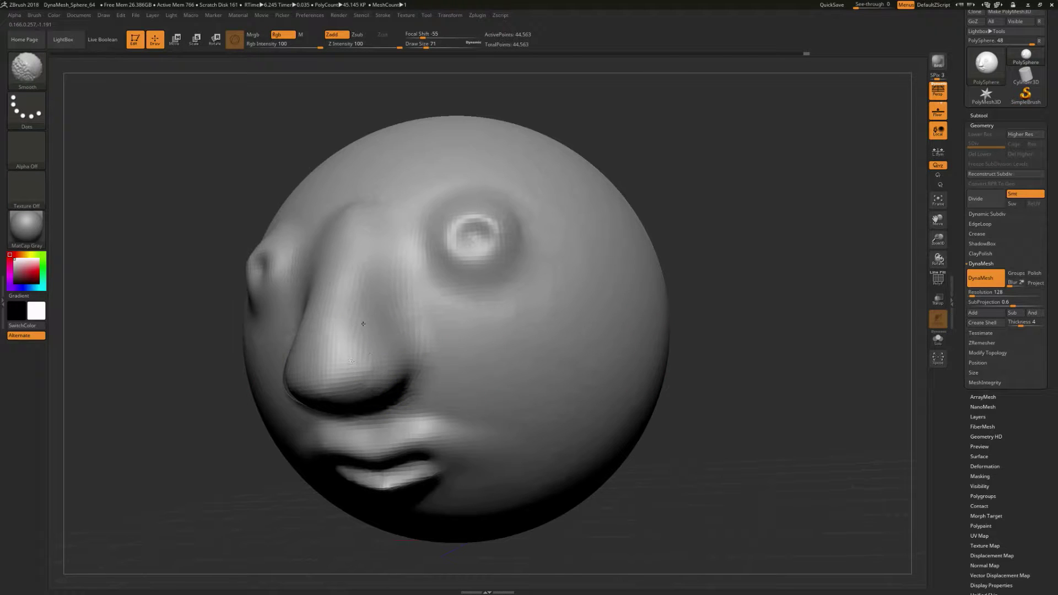
mouse_move(765, 449)
mouse_down()
mouse_move(806, 401)
mouse_move(794, 411)
mouse_move(814, 327)
mouse_move(773, 269)
mouse_move(809, 289)
mouse_move(839, 283)
mouse_move(788, 291)
mouse_move(811, 286)
mouse_move(810, 322)
mouse_move(778, 353)
mouse_move(813, 344)
mouse_move(760, 352)
mouse_move(780, 351)
mouse_up()
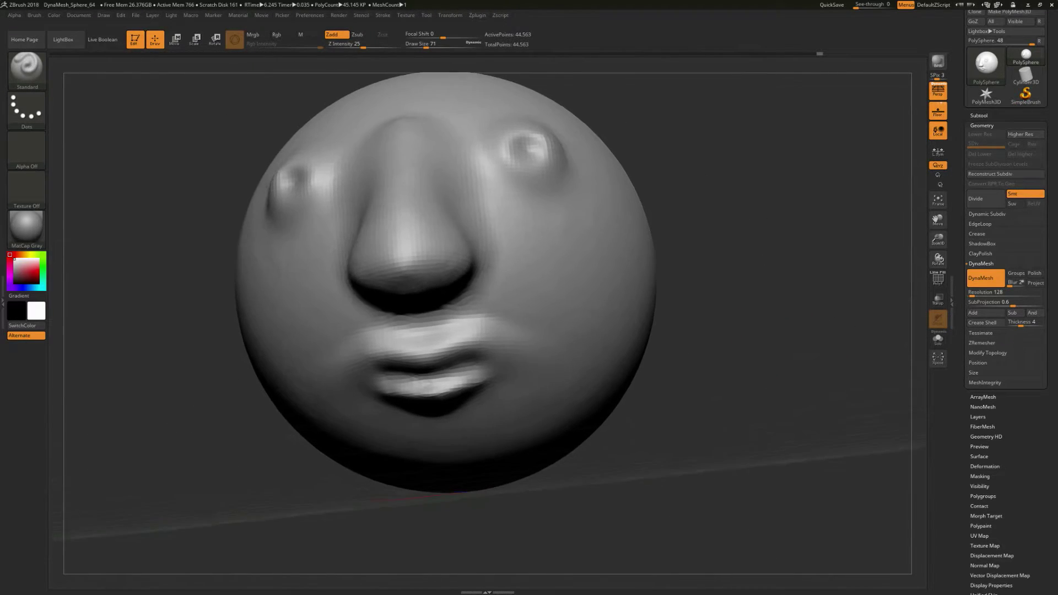
mouse_move(829, 298)
alt+right_down()
mouse_move(815, 300)
mouse_move(791, 385)
mouse_move(791, 281)
mouse_move(794, 331)
mouse_move(795, 300)
mouse_move(831, 286)
mouse_move(726, 311)
mouse_move(747, 334)
mouse_move(720, 357)
mouse_move(793, 397)
mouse_move(790, 304)
mouse_move(743, 394)
alt+right_up()
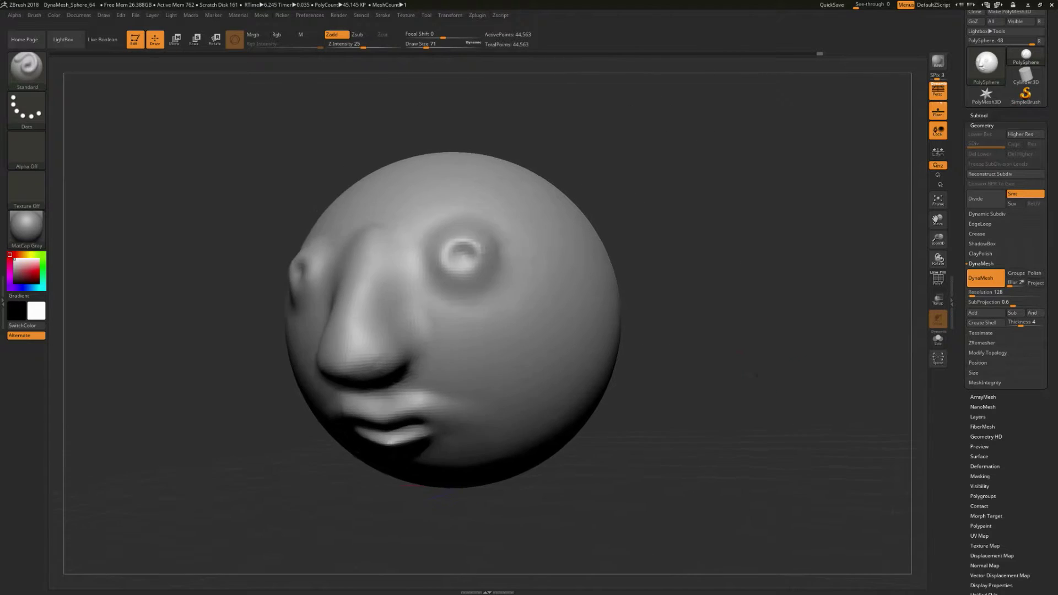
mouse_move(827, 314)
alt+right_down()
mouse_move(806, 260)
mouse_move(764, 272)
mouse_move(842, 317)
mouse_move(823, 315)
alt+right_up()
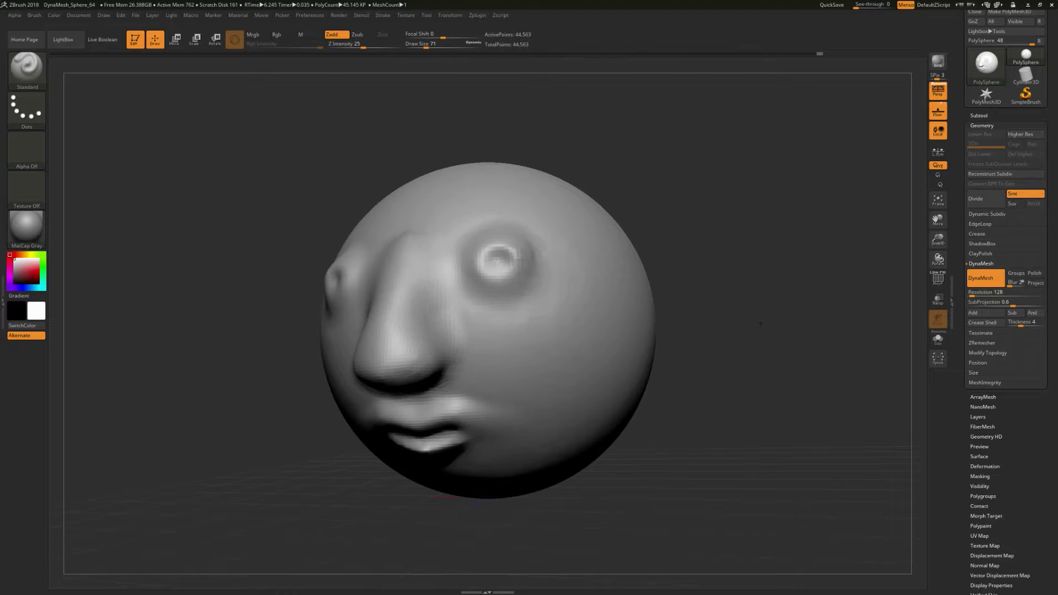
alt+right_drag(760, 324, 727, 337)
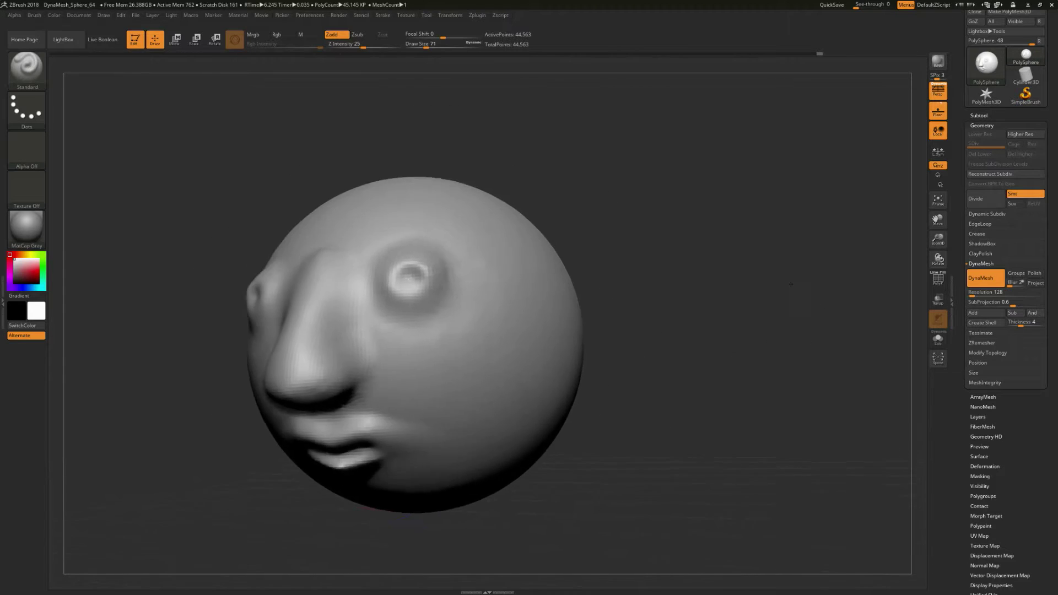
alt+right_drag(791, 284, 841, 263)
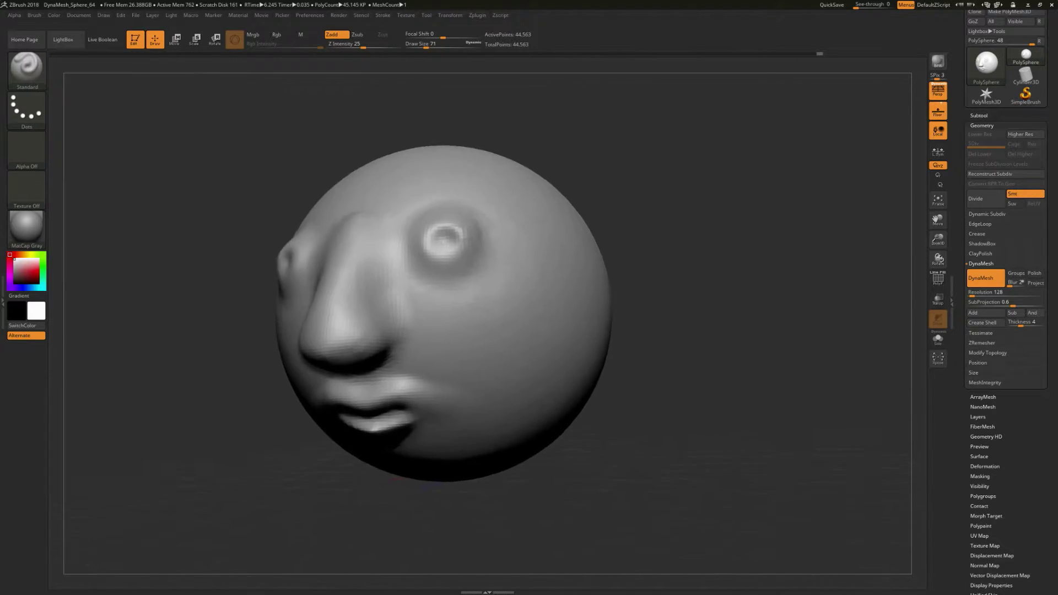
ctrl+right_drag(801, 306, 769, 288)
alt+drag(769, 288, 769, 349)
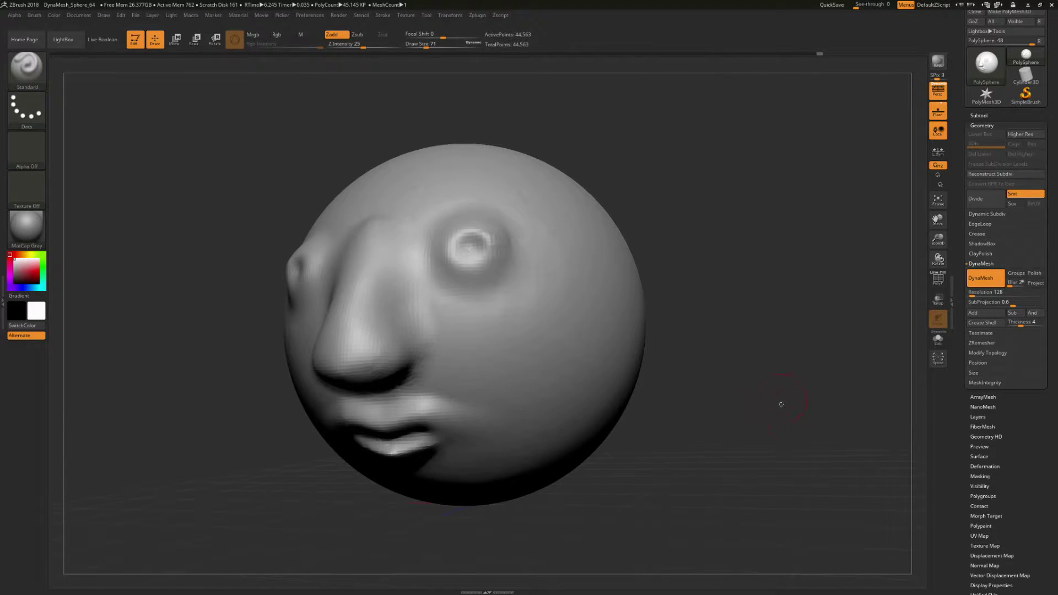
mouse_move(797, 389)
ctrl+right_down()
mouse_move(797, 425)
mouse_move(796, 377)
mouse_move(796, 408)
mouse_move(814, 385)
ctrl+right_up()
mouse_move(750, 425)
right_down()
mouse_move(802, 406)
mouse_move(742, 420)
mouse_move(854, 407)
mouse_move(927, 364)
right_up()
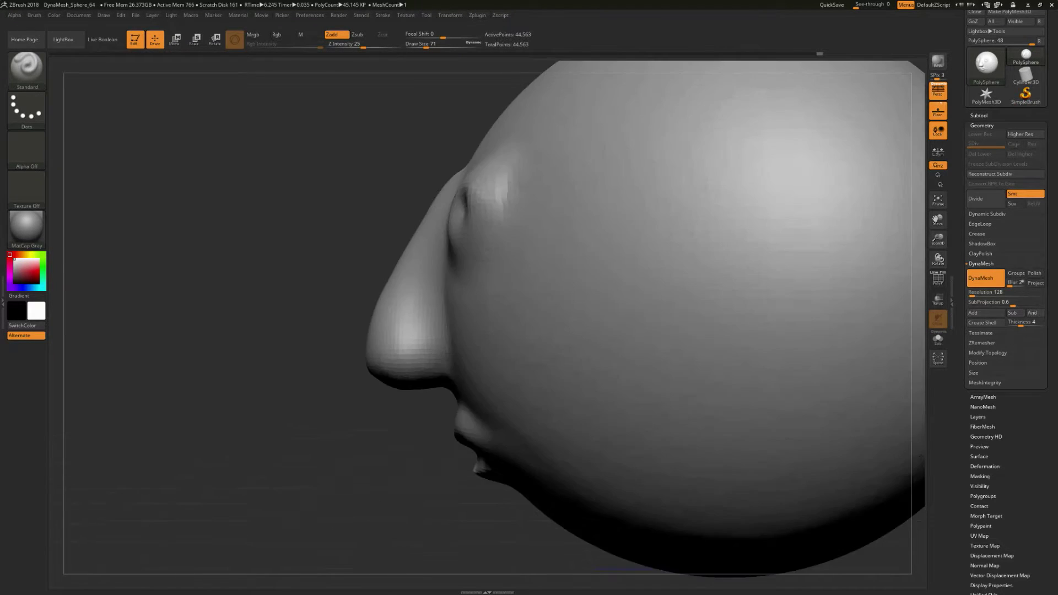
mouse_move(780, 388)
right_down()
mouse_move(820, 385)
mouse_move(824, 435)
right_up()
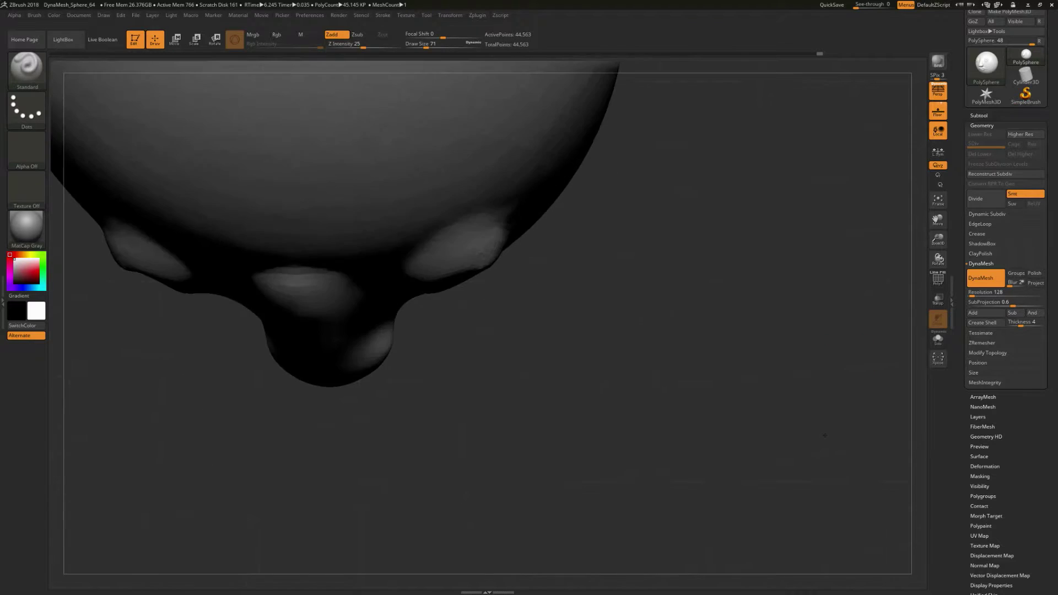
mouse_move(824, 435)
mouse_down()
mouse_move(810, 386)
mouse_move(787, 380)
mouse_move(845, 375)
mouse_move(831, 374)
mouse_up()
Step: View the head's side profile with perspective off, and restore the perspective view
key(p)
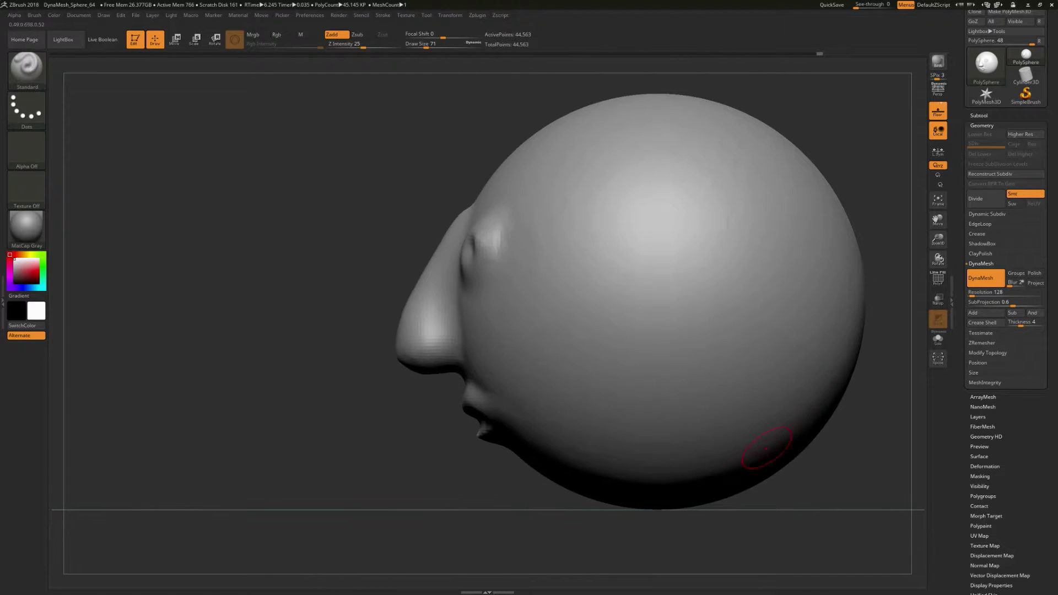
mouse_move(824, 501)
mouse_down()
mouse_move(405, 485)
mouse_move(650, 359)
mouse_up()
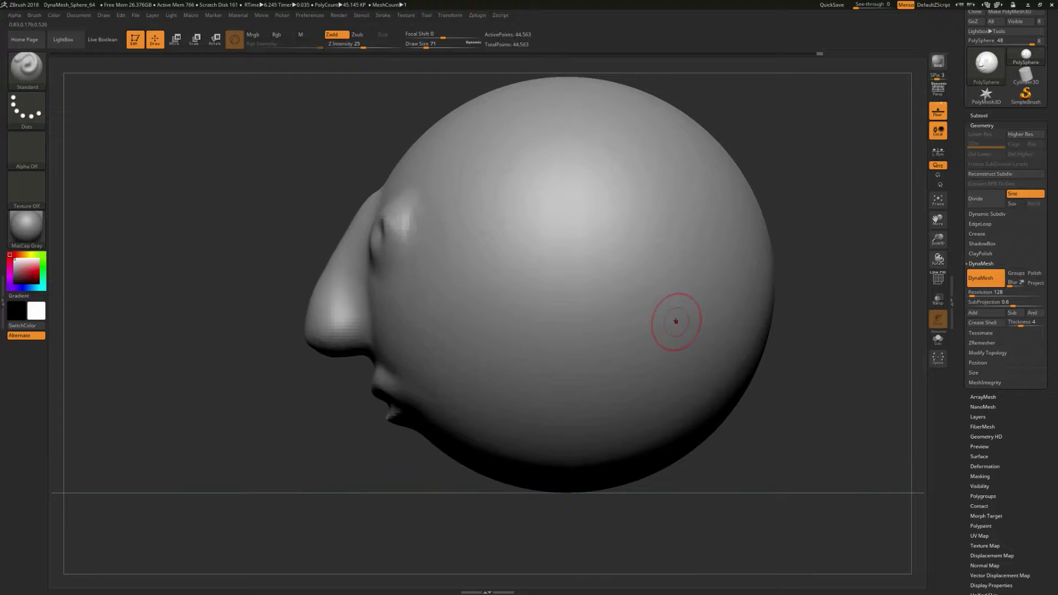
drag(676, 521, 694, 493)
key(p)
Step: Build up a chin below the lower lip with a draw size of 116 and smooth its surface
mouse_move(660, 347)
alt+mouse_down()
mouse_move(718, 365)
mouse_move(774, 356)
mouse_move(851, 292)
mouse_move(782, 315)
mouse_move(770, 332)
alt+mouse_up()
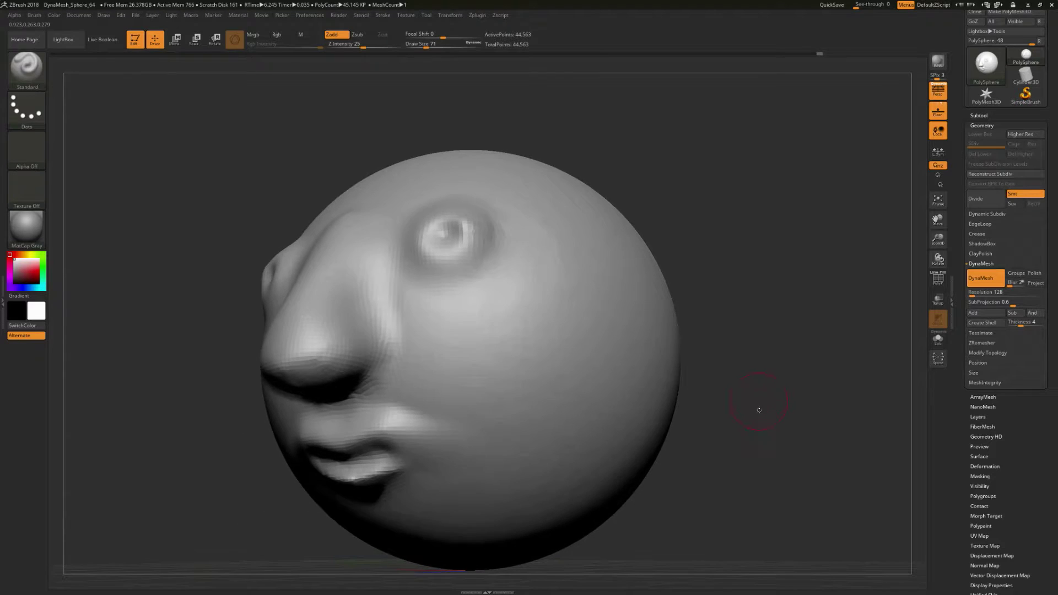
alt+drag(758, 409, 787, 335)
drag(595, 495, 625, 475)
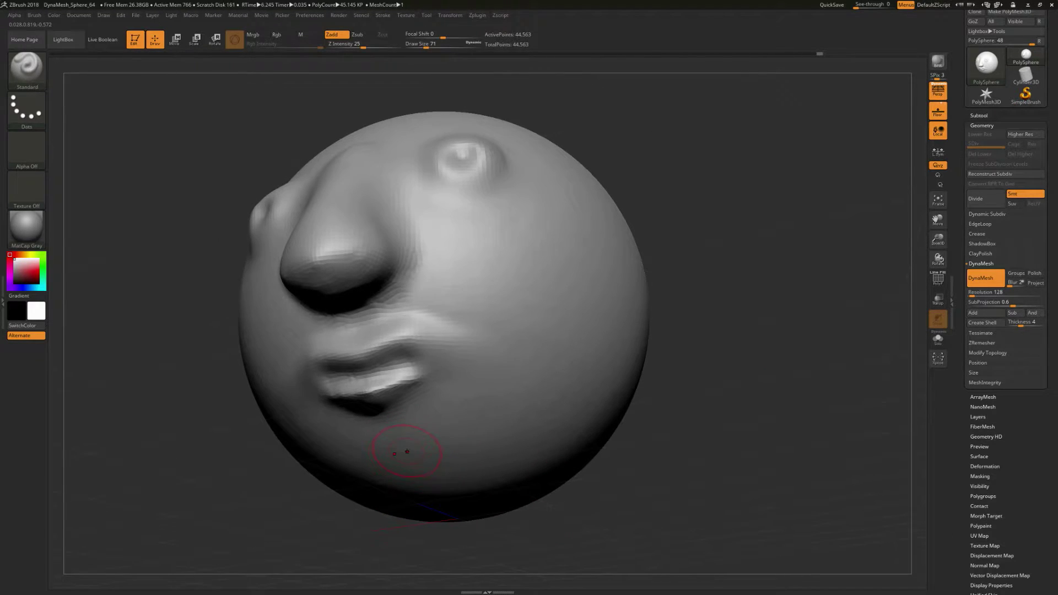
drag(403, 454, 402, 455)
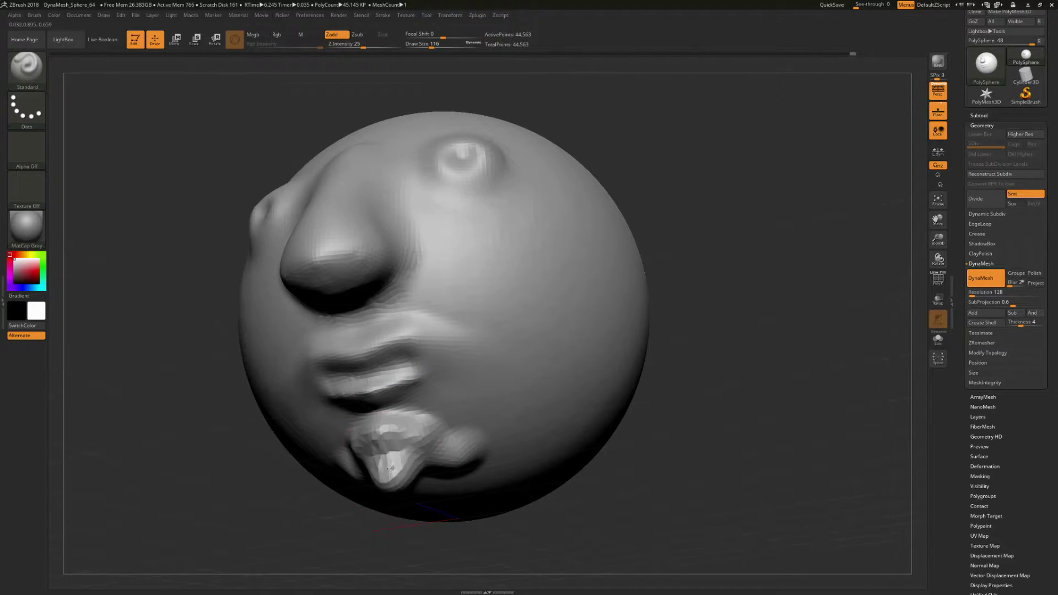
key(shift)
mouse_move(434, 443)
shift+mouse_down()
mouse_move(430, 466)
mouse_move(443, 455)
shift+mouse_up()
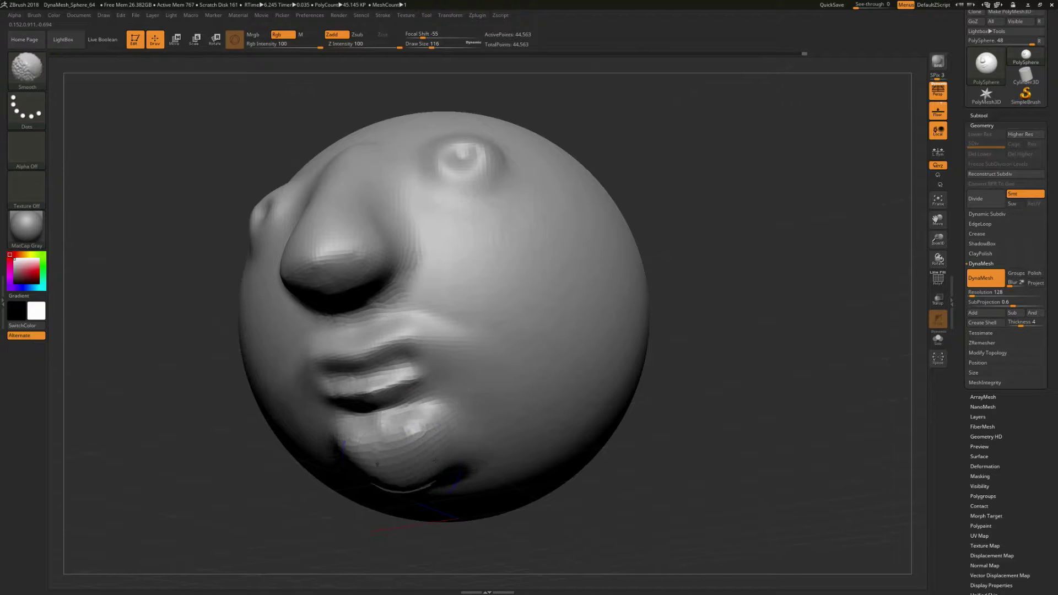
Step: Add volume along both sides of the chin and smooth it into the jaw
drag(601, 499, 663, 479)
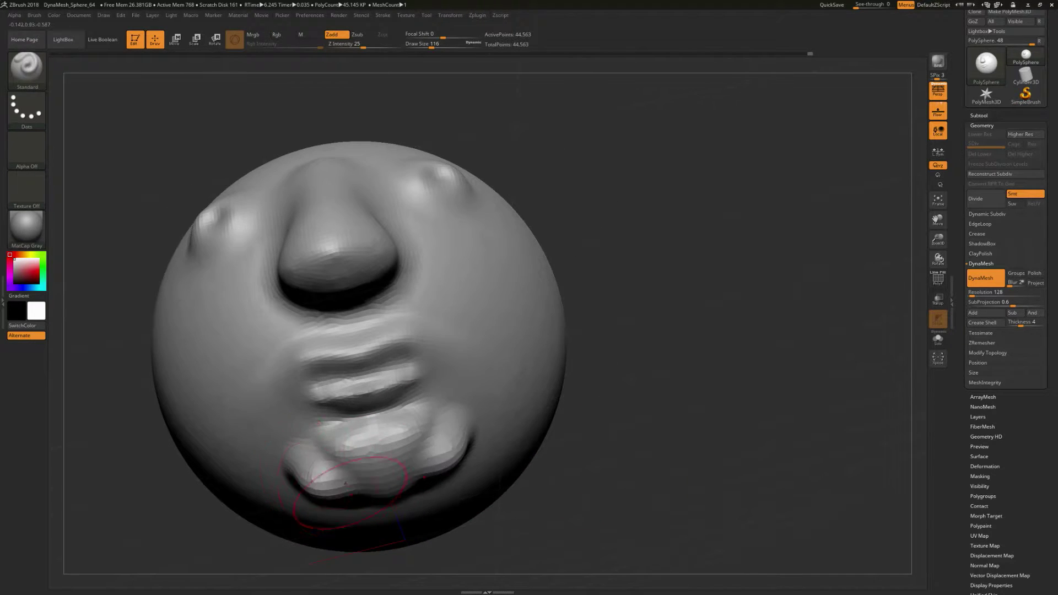
mouse_move(345, 483)
shift+mouse_down()
mouse_move(309, 452)
mouse_move(319, 472)
mouse_move(314, 455)
mouse_move(331, 460)
mouse_move(429, 430)
shift+mouse_up()
drag(677, 354, 650, 395)
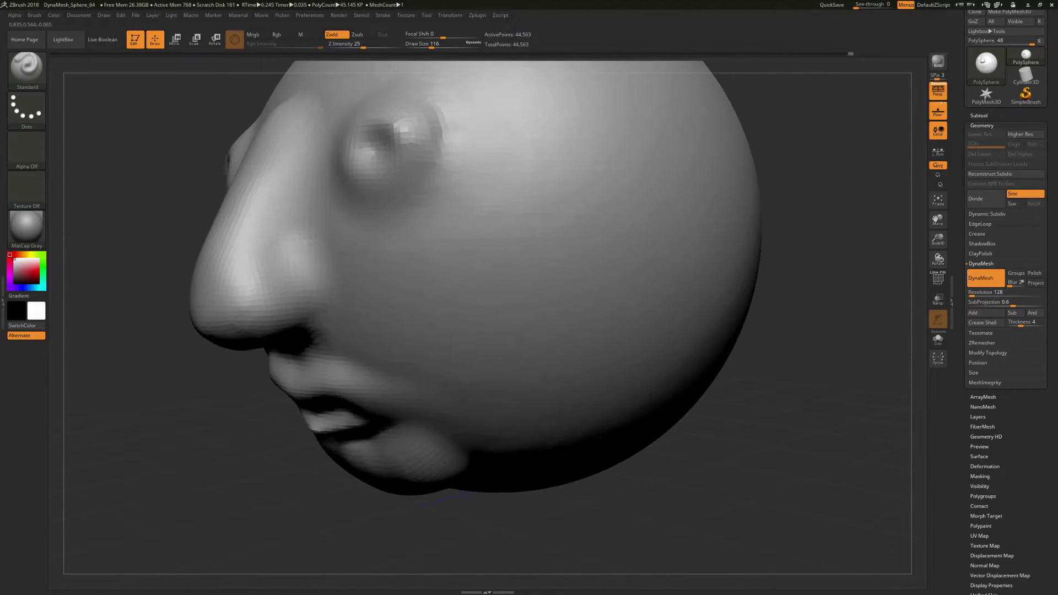
right_drag(651, 395, 528, 407)
mouse_move(352, 471)
shift+mouse_down()
mouse_move(358, 448)
mouse_move(390, 453)
mouse_move(352, 457)
shift+mouse_up()
Step: Sculpt a raised cheekbone under each eye and smooth it into the face
drag(707, 390, 815, 394)
mouse_move(739, 386)
right_down()
mouse_move(758, 354)
mouse_move(774, 394)
right_up()
mouse_move(773, 393)
mouse_down()
mouse_move(773, 405)
mouse_move(747, 407)
mouse_up()
drag(423, 258, 527, 236)
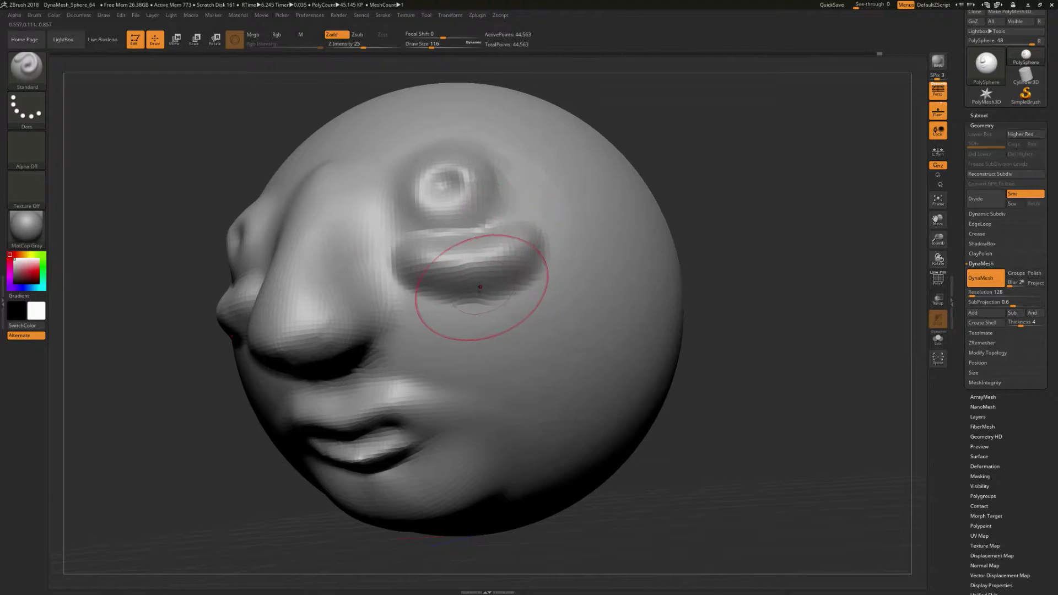
mouse_move(484, 279)
shift+mouse_down()
mouse_move(495, 286)
mouse_move(419, 270)
mouse_move(513, 258)
mouse_move(405, 278)
shift+mouse_up()
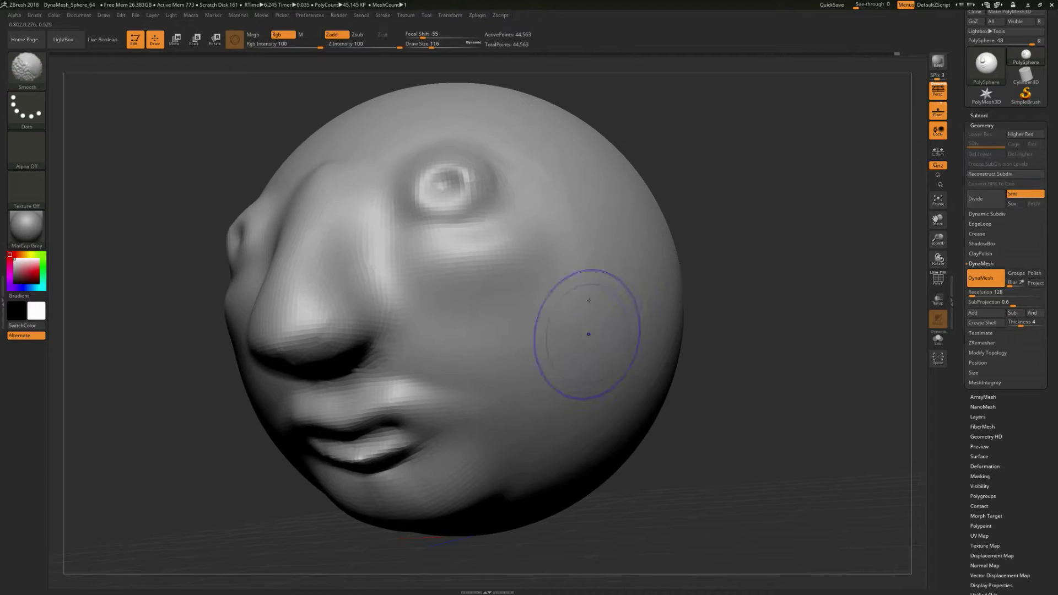
Step: Sculpt a curved ear on each side of the head and smooth its inner edge into the surface
mouse_move(753, 218)
mouse_down()
mouse_move(764, 207)
mouse_move(699, 220)
mouse_up()
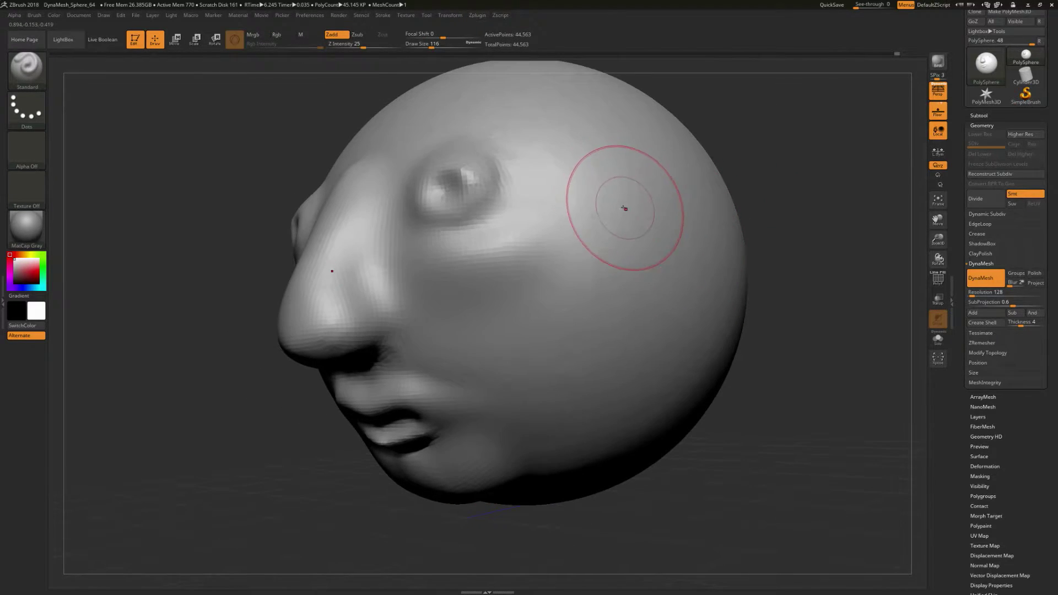
mouse_move(624, 209)
mouse_down()
mouse_move(616, 170)
mouse_move(660, 154)
mouse_move(698, 213)
mouse_move(631, 289)
mouse_up()
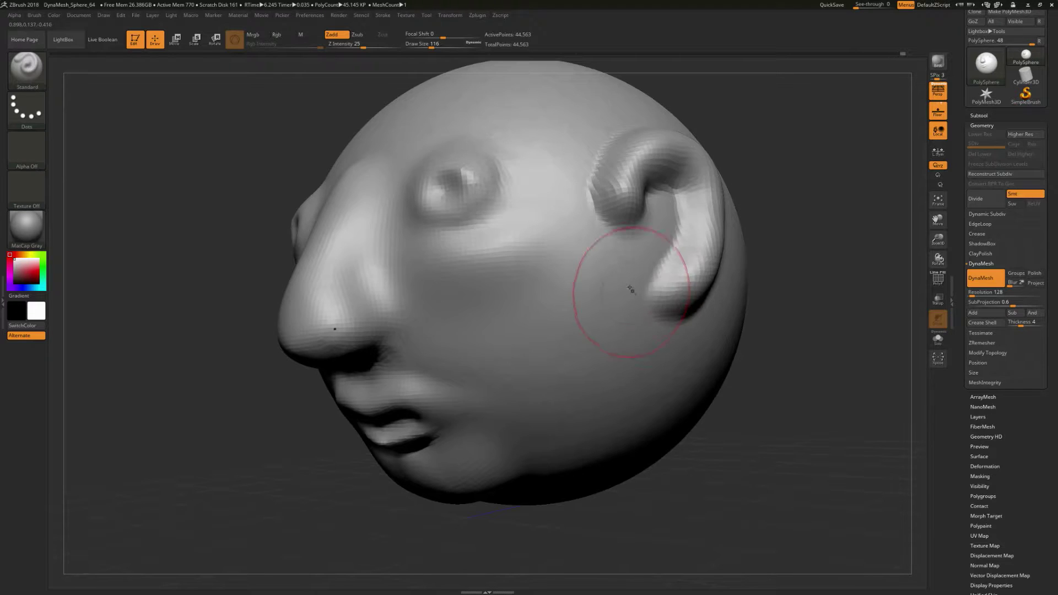
mouse_move(619, 217)
shift+mouse_down()
mouse_move(618, 189)
mouse_move(663, 176)
mouse_move(672, 286)
shift+mouse_up()
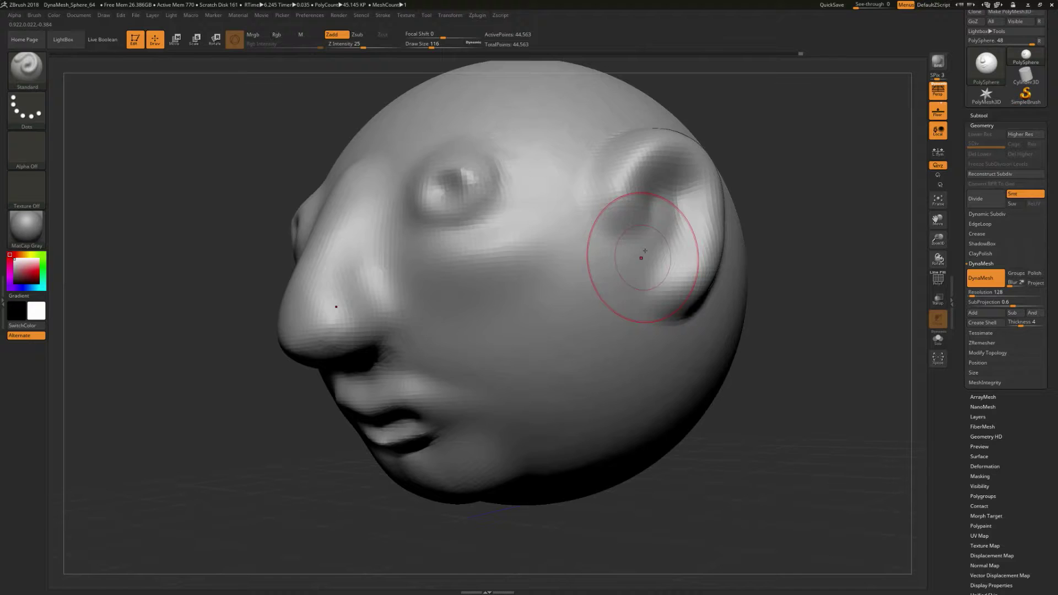
Step: Hollow out the ear, build up the tragus in front of the ear canal, and remesh with DynaMesh
mouse_move(644, 251)
mouse_down()
mouse_move(672, 212)
mouse_move(680, 217)
mouse_move(631, 250)
mouse_up()
mouse_move(639, 295)
mouse_down()
mouse_move(667, 292)
mouse_move(641, 284)
mouse_move(634, 265)
mouse_up()
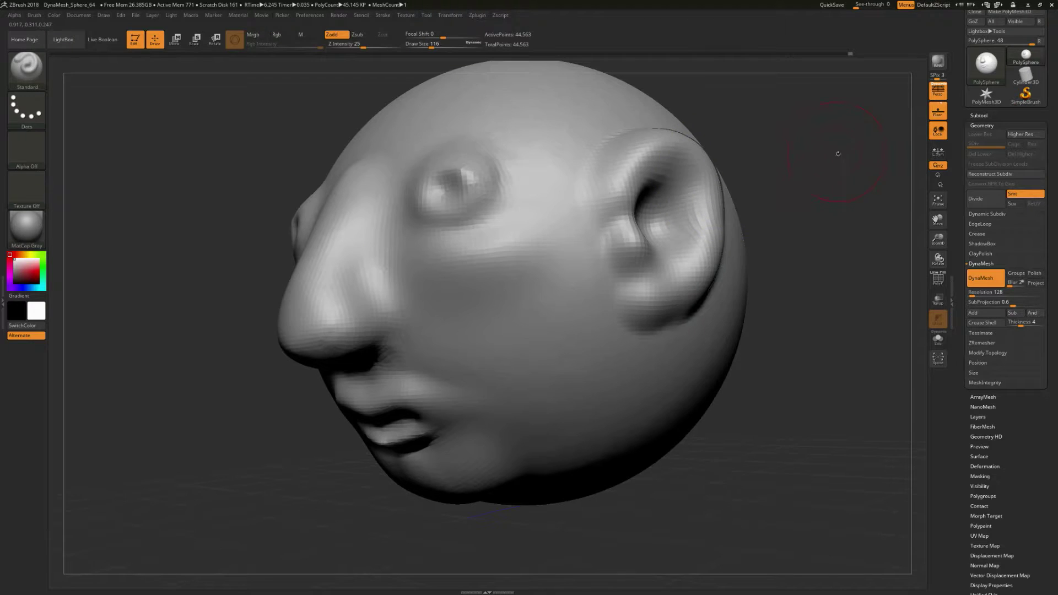
ctrl+drag(854, 147, 792, 285)
Step: Carve the inner fold of the ear's rim with a draw size of 41, smooth it, and remesh
mouse_move(824, 169)
mouse_down()
mouse_move(840, 161)
mouse_move(727, 182)
mouse_move(744, 201)
mouse_up()
key(s)
mouse_move(713, 237)
mouse_down()
mouse_move(618, 204)
mouse_move(627, 185)
mouse_move(708, 171)
mouse_move(712, 192)
mouse_move(624, 169)
mouse_up()
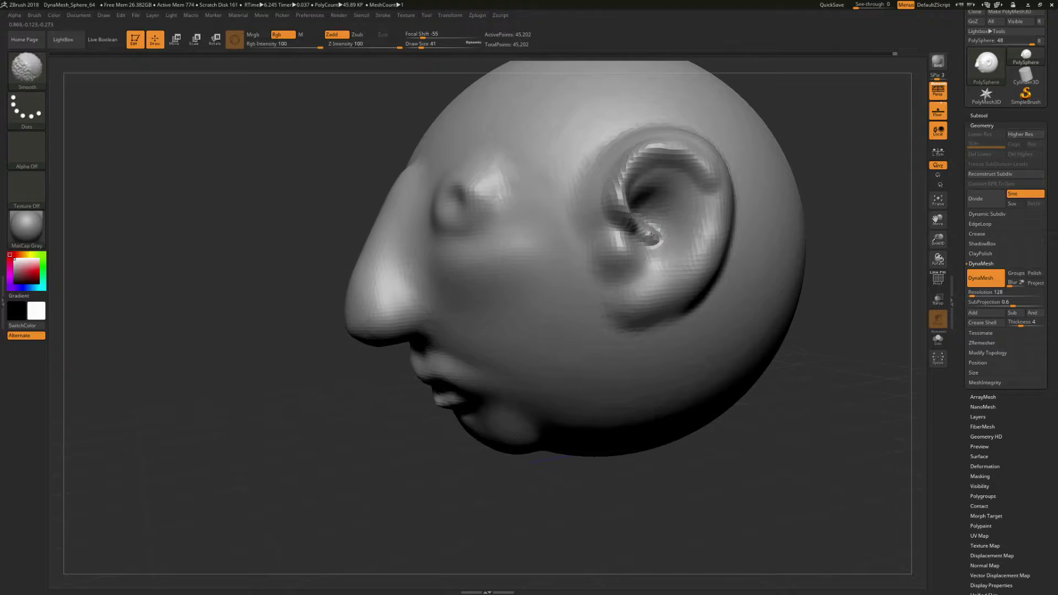
shift+drag(711, 205, 709, 179)
mouse_move(828, 154)
mouse_down()
mouse_move(849, 146)
mouse_move(805, 205)
mouse_move(831, 198)
mouse_move(711, 232)
mouse_up()
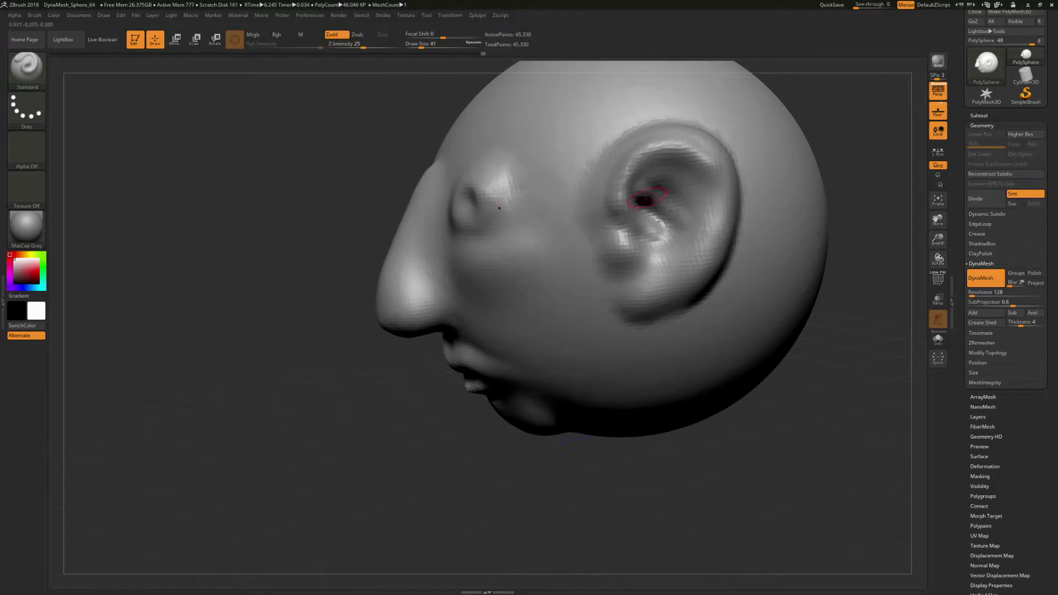
Step: Carve a diagonal groove across the ear cavity and smooth the ridge beside it
drag(644, 197, 697, 227)
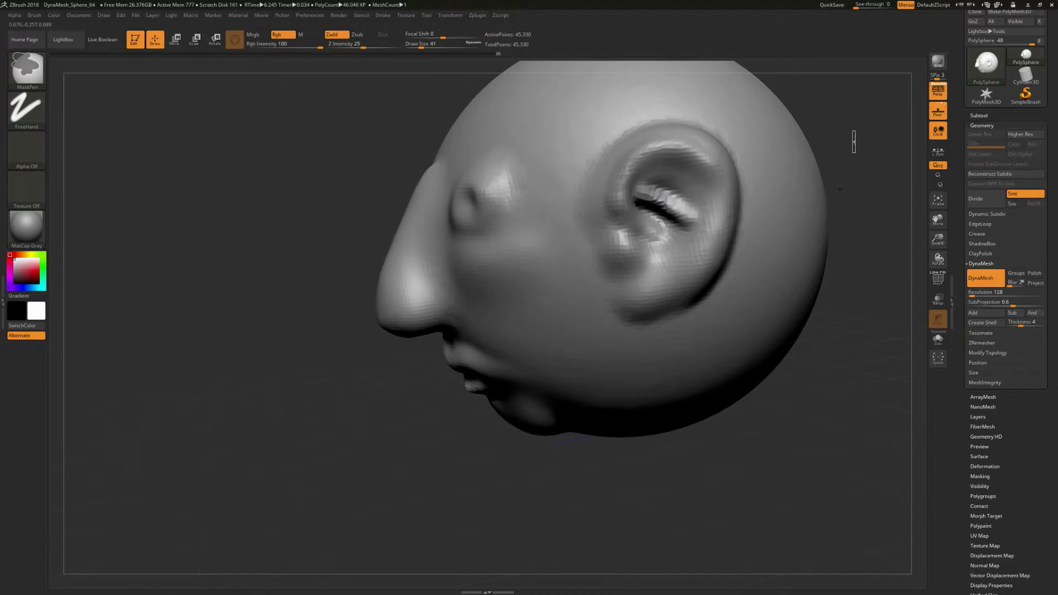
drag(868, 149, 890, 130)
mouse_move(659, 193)
shift+mouse_down()
mouse_move(684, 210)
mouse_move(660, 199)
shift+mouse_up()
mouse_move(805, 212)
mouse_down()
mouse_move(875, 220)
mouse_move(763, 217)
mouse_up()
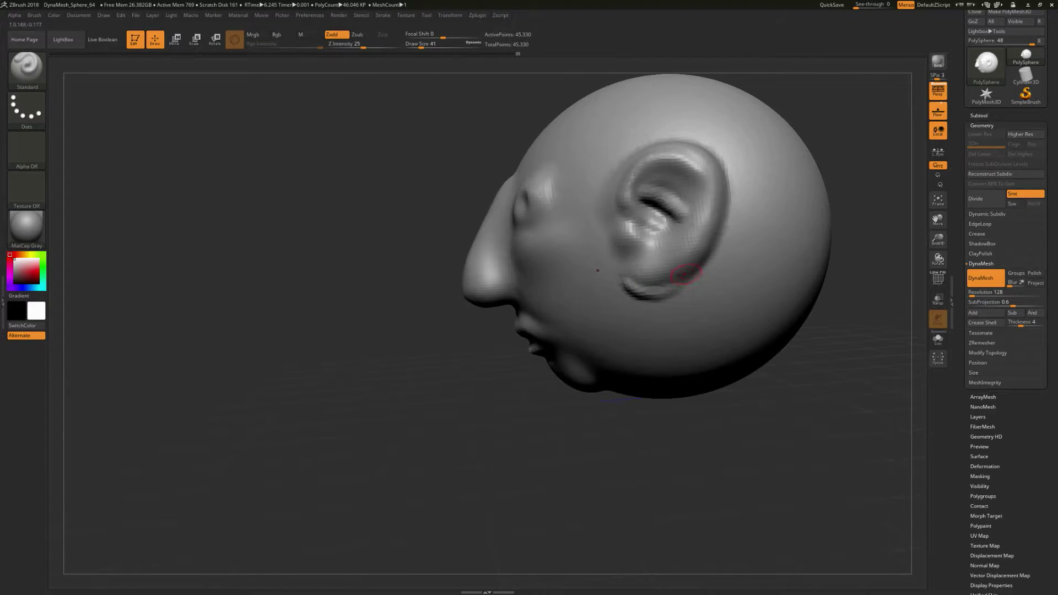
Step: Undo the stroke under the earlobe and carve a crease along the ear's lower and rear edge instead
key(ctrl+z)
mouse_move(634, 286)
mouse_down()
mouse_move(688, 271)
mouse_move(635, 286)
mouse_up()
drag(794, 405, 789, 383)
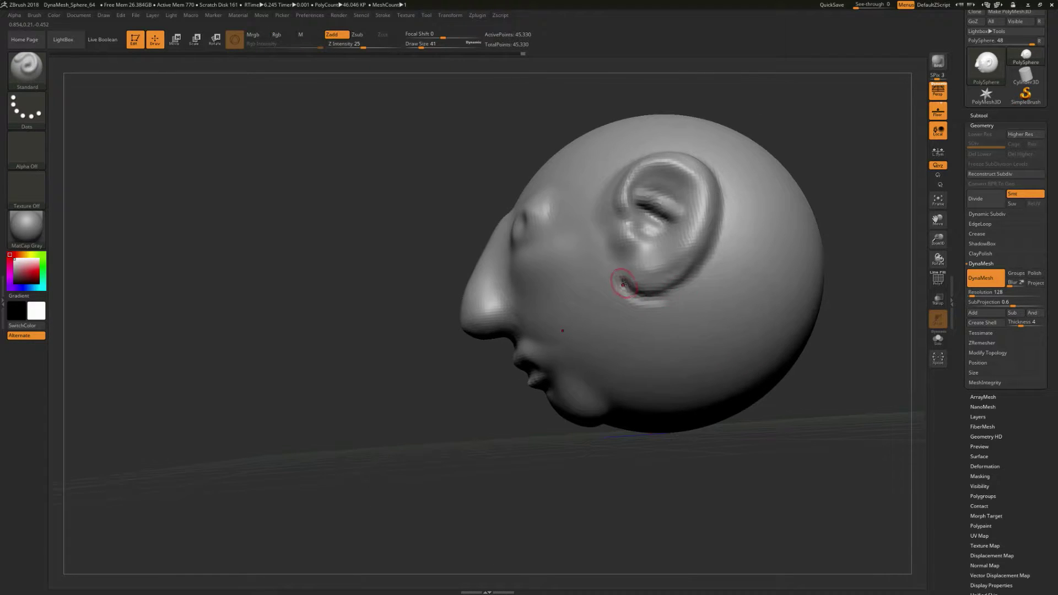
drag(623, 283, 702, 273)
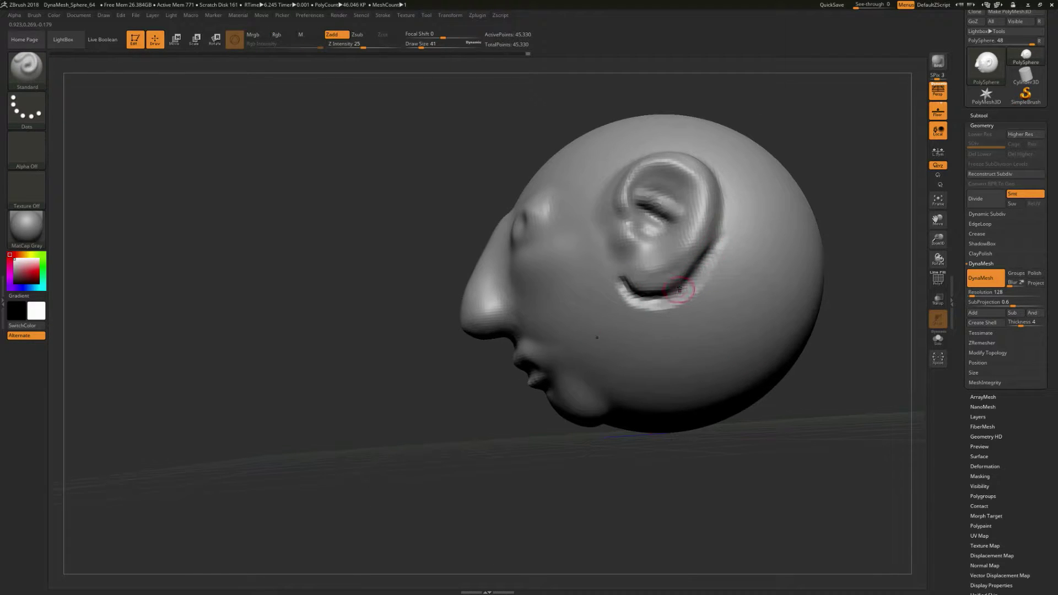
right_drag(730, 179, 742, 140)
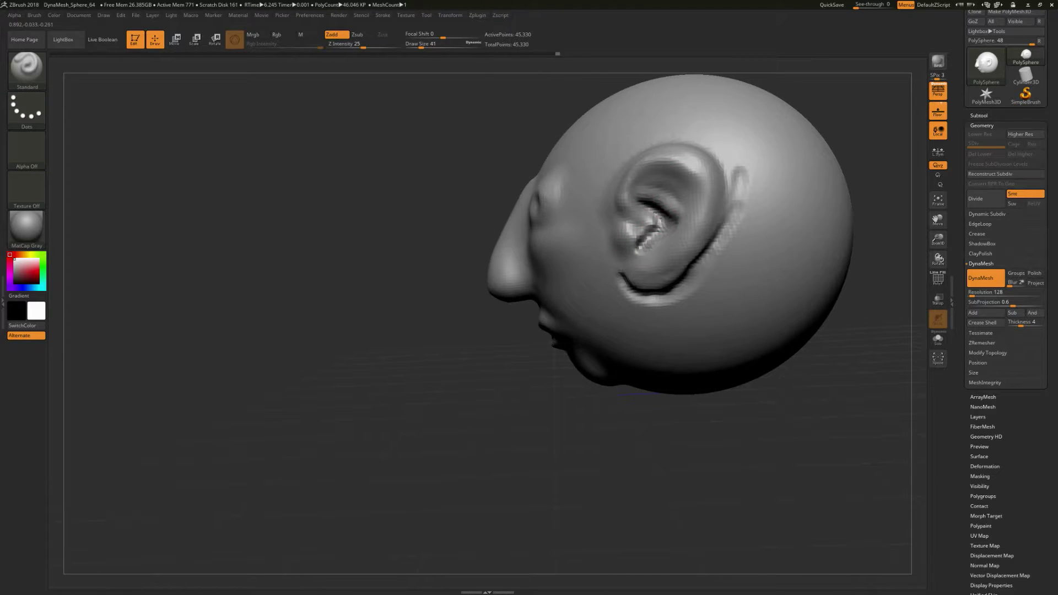
Step: Shape and smooth the folds inside the upper ear, and smooth the raised area behind the ear
key(shift)
drag(640, 197, 639, 194)
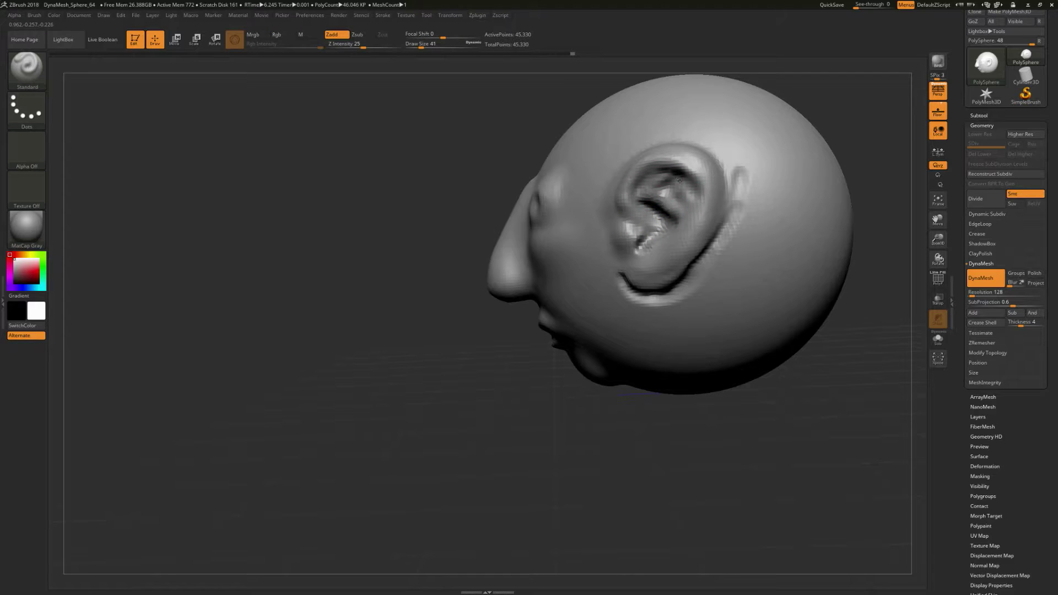
key(shift)
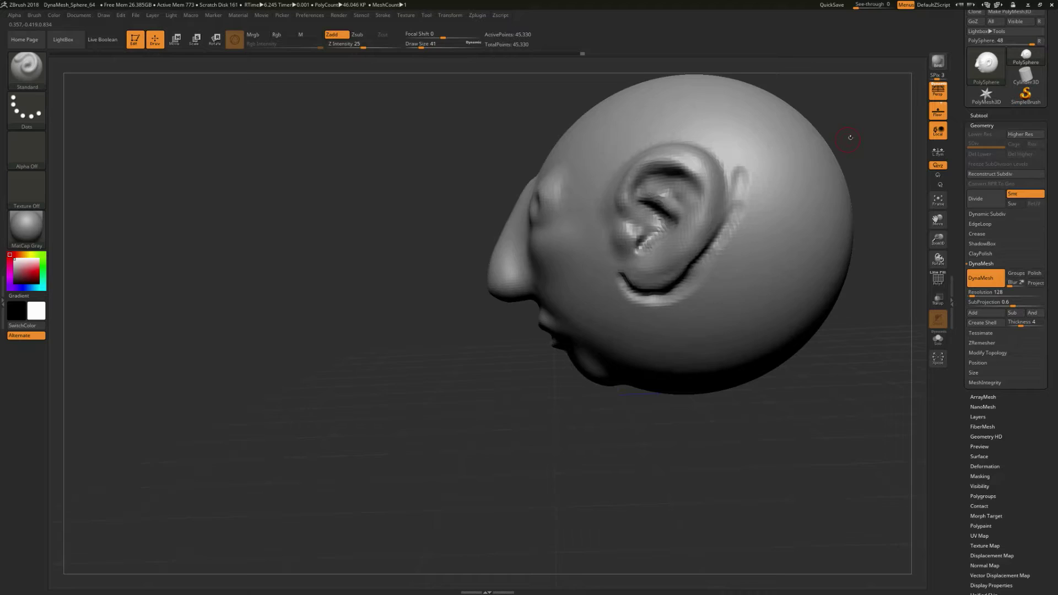
drag(850, 138, 726, 181)
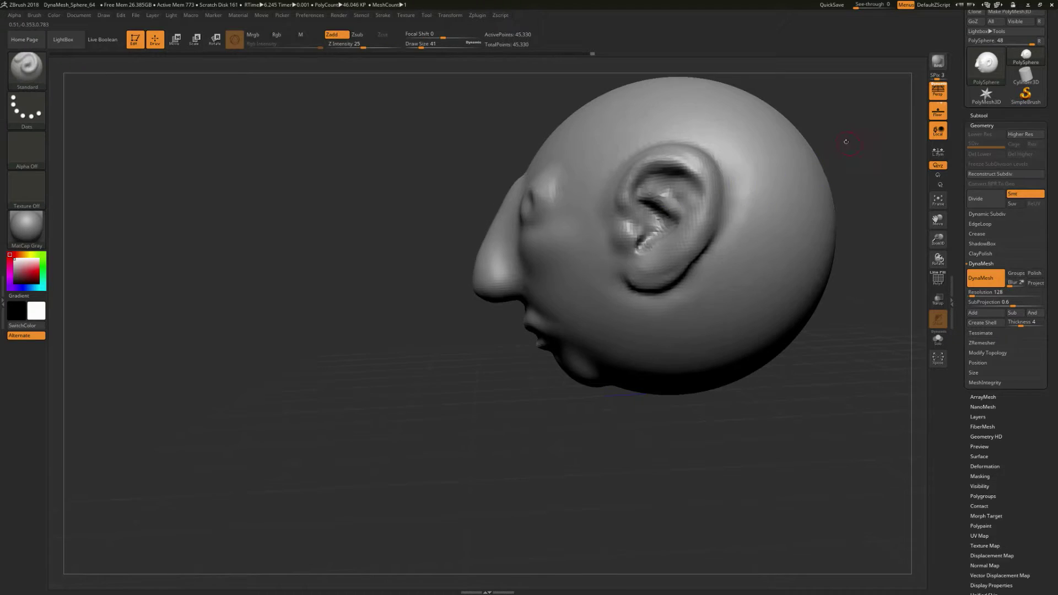
drag(845, 141, 776, 123)
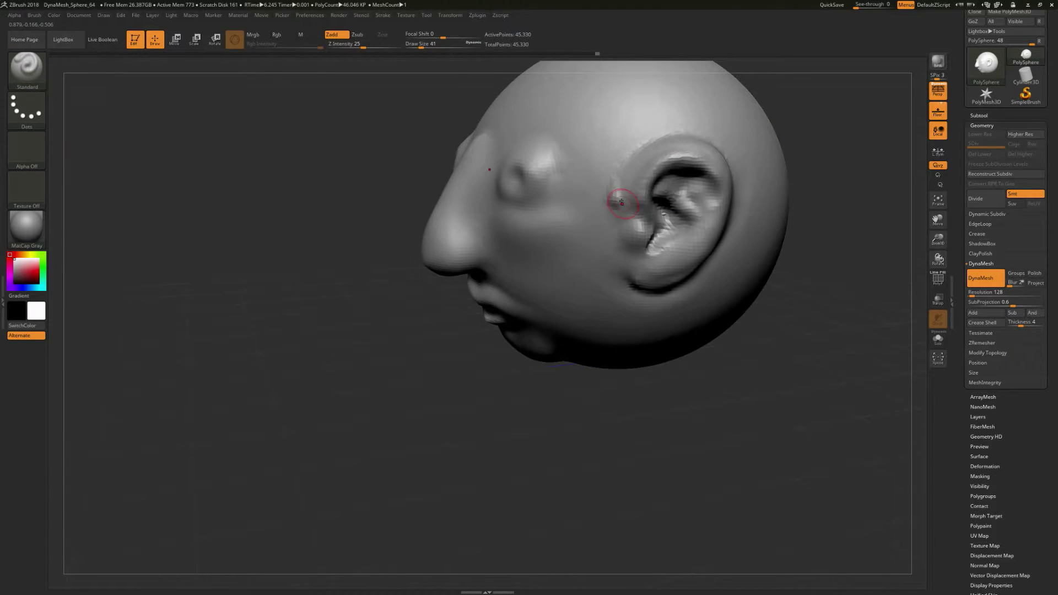
Step: Define the front and upper outer edge of the ear with strokes and smooth them into the head
drag(620, 177, 631, 160)
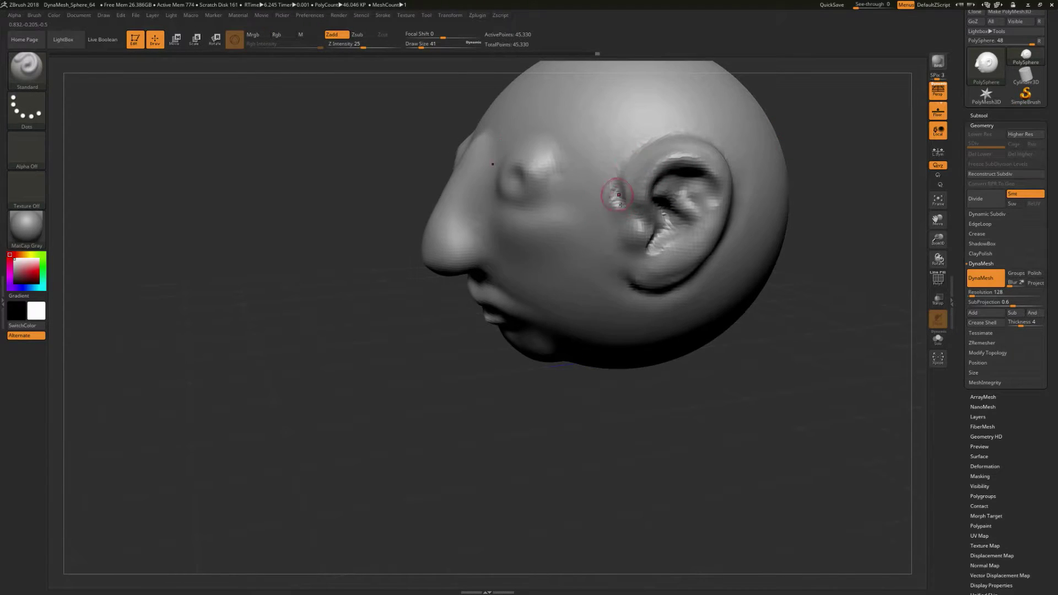
mouse_move(622, 198)
mouse_down()
mouse_move(644, 140)
mouse_move(698, 133)
mouse_up()
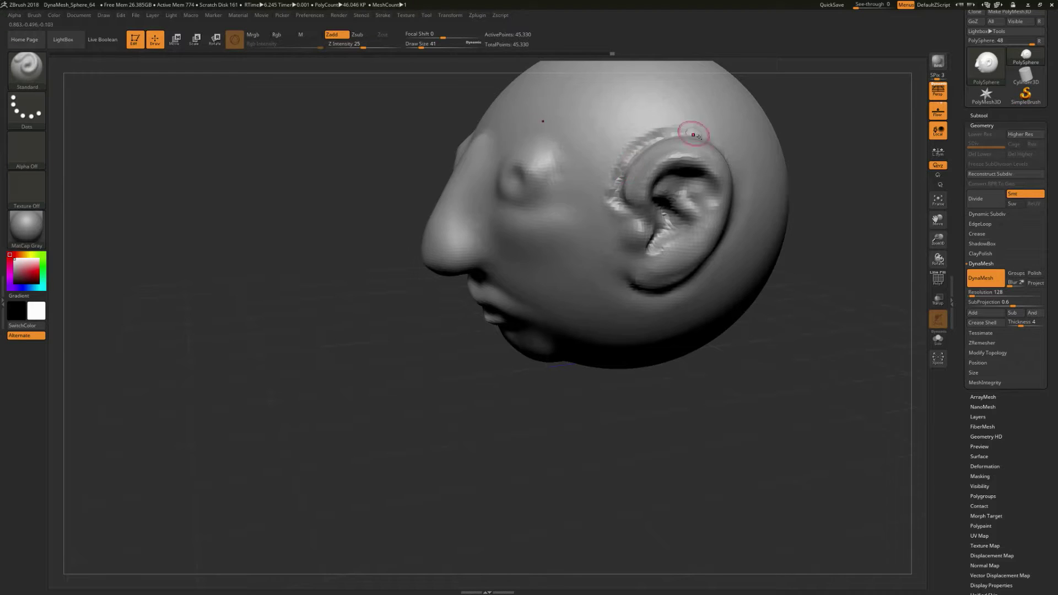
drag(419, 118, 353, 112)
mouse_move(676, 132)
mouse_down()
mouse_move(725, 141)
mouse_move(736, 157)
mouse_up()
key(shift)
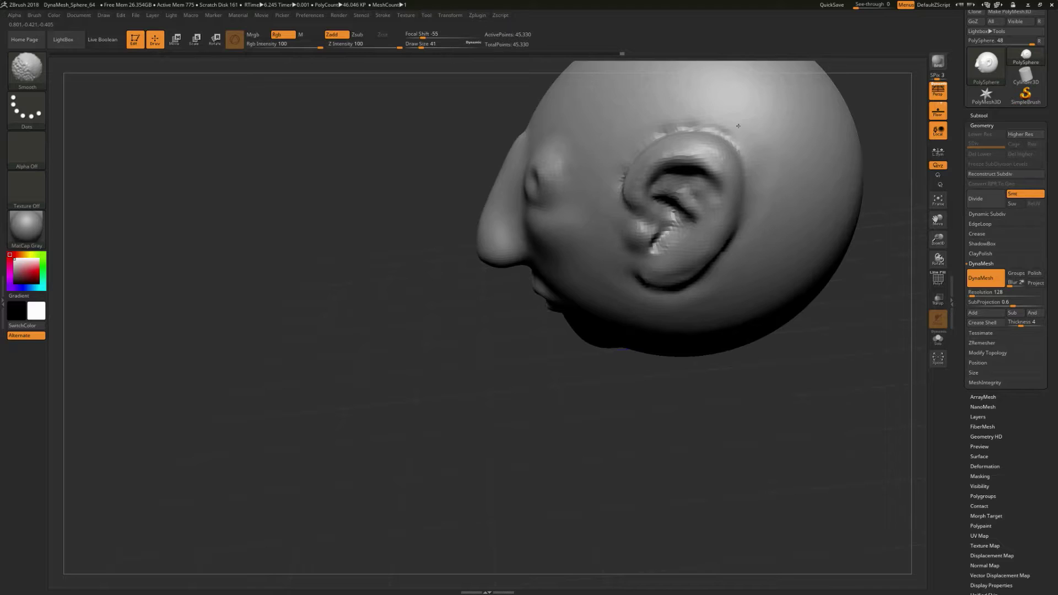
shift+drag(740, 137, 761, 139)
drag(796, 350, 815, 314)
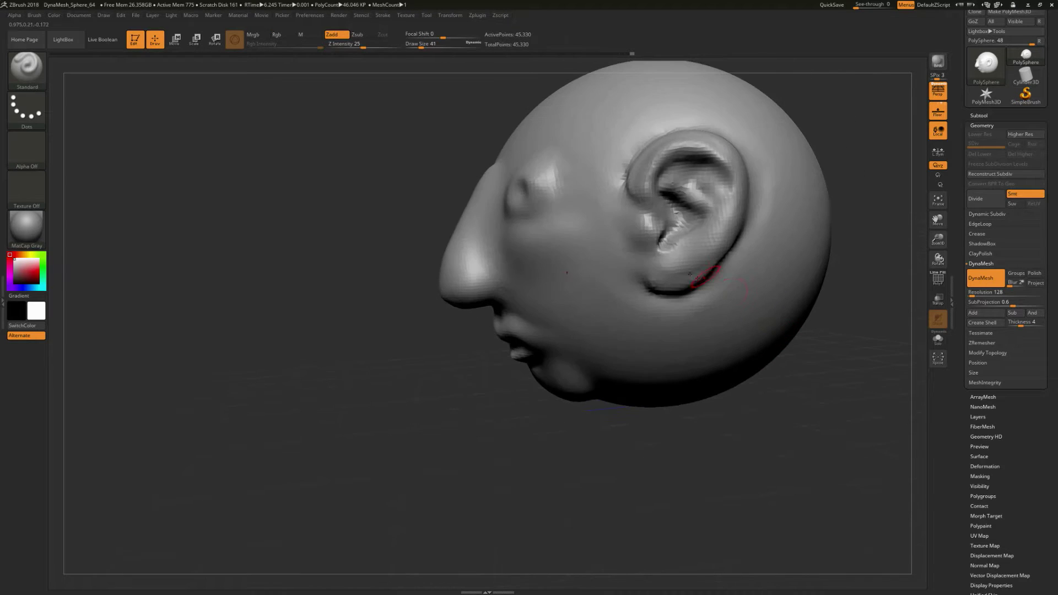
Step: Smooth the lower ear and undo the last two strokes near the tragus, softening the crease at the ear's front
shift+drag(668, 256, 657, 253)
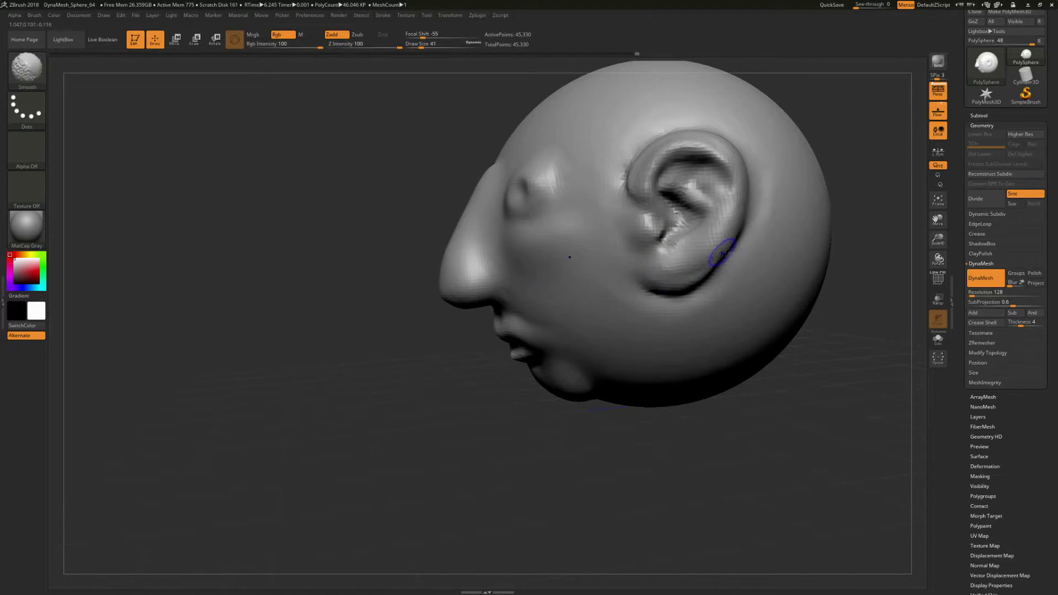
drag(857, 260, 649, 255)
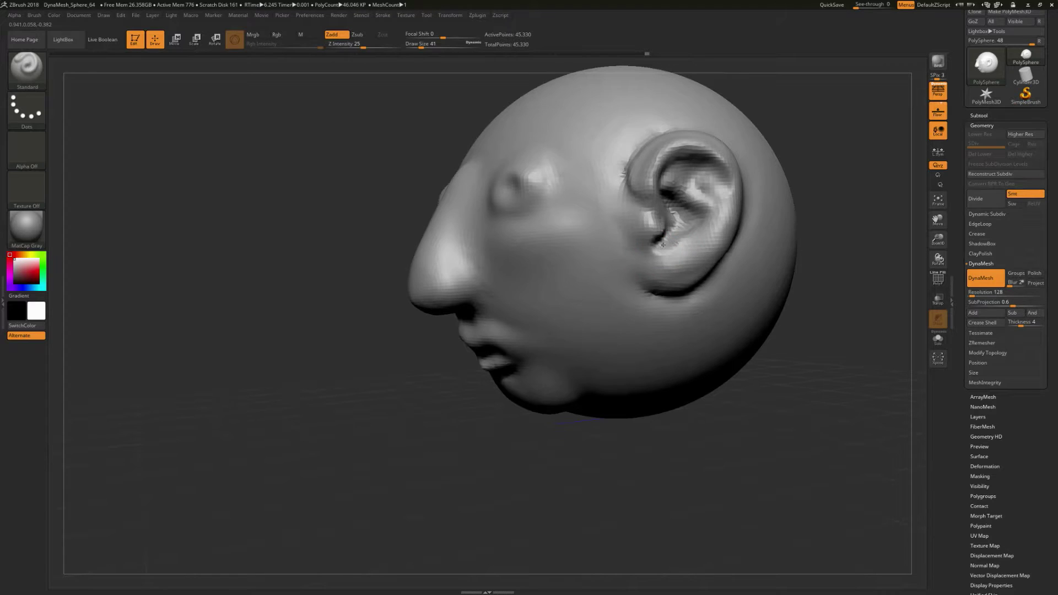
key(shift)
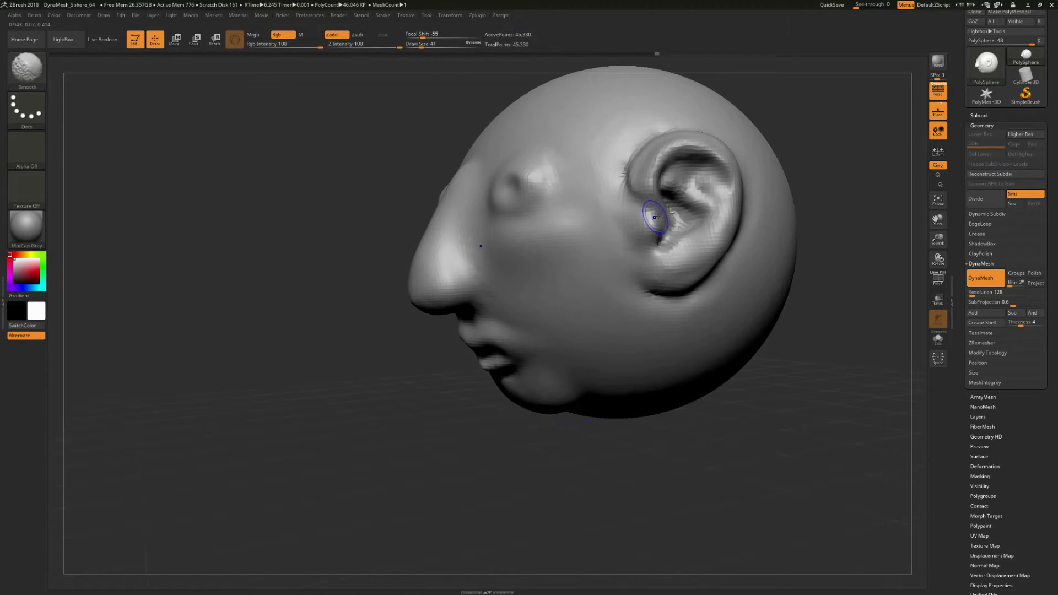
key(ctrl+z)
key(ctrl+z)
drag(842, 248, 768, 231)
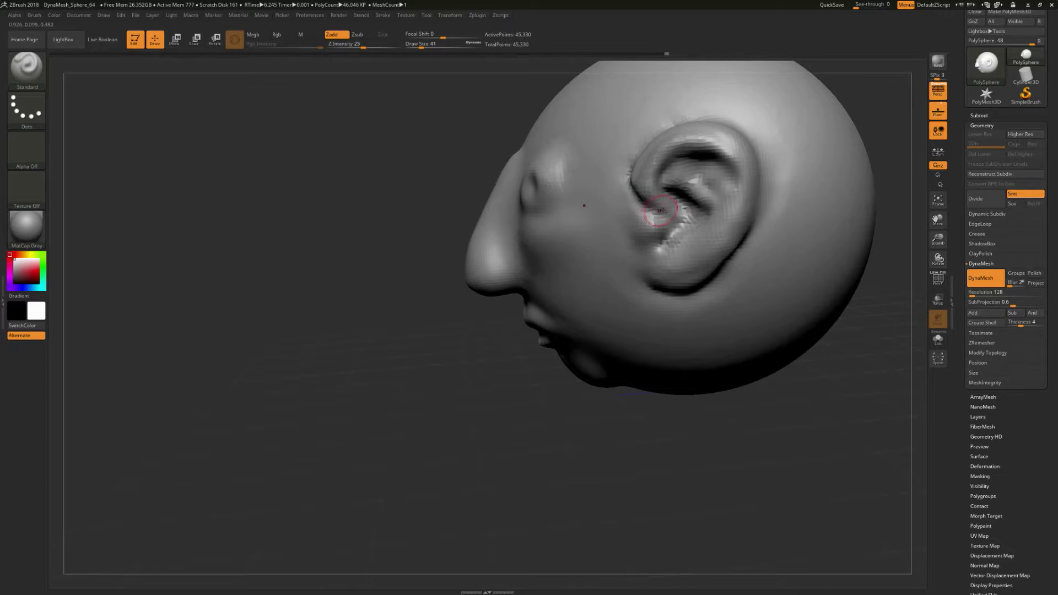
key(shift)
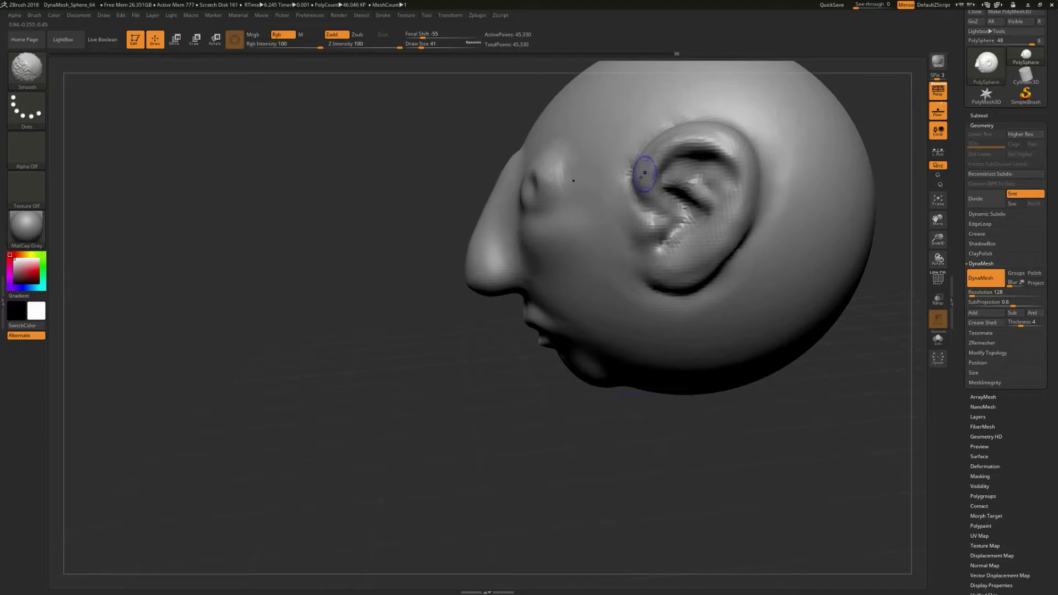
Step: Smooth the ear's surface with a draw size of 182 and remesh with DynaMesh
drag(889, 220, 768, 243)
key(s)
drag(715, 259, 733, 256)
drag(821, 237, 799, 236)
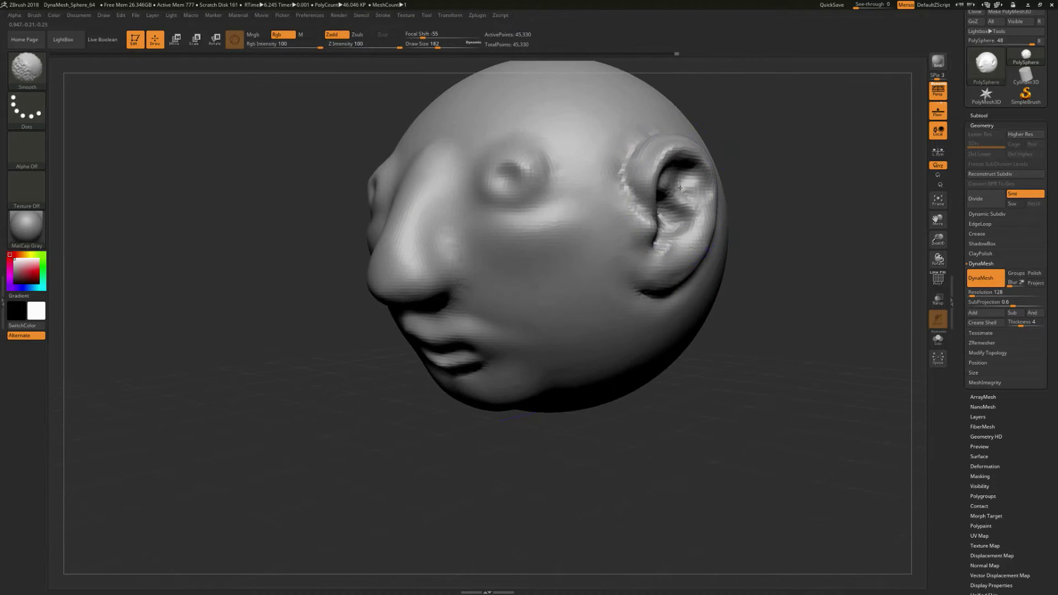
ctrl+drag(812, 190, 838, 220)
Step: Carve nostrils into the underside of the nose with a draw size of 77, smooth them, and remesh
mouse_move(838, 285)
mouse_down()
mouse_move(813, 370)
mouse_move(797, 346)
mouse_move(708, 346)
mouse_up()
alt+right_drag(523, 380, 564, 340)
key(s)
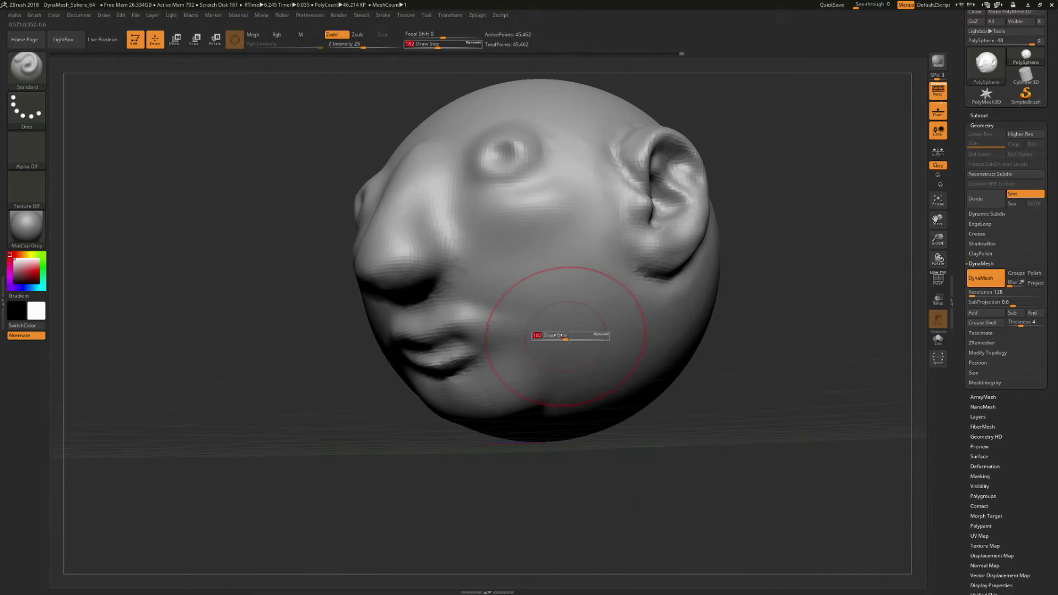
drag(565, 341, 553, 341)
mouse_move(546, 483)
mouse_down()
mouse_move(450, 302)
mouse_move(408, 279)
mouse_move(441, 278)
mouse_move(412, 267)
mouse_move(449, 262)
mouse_move(442, 253)
mouse_up()
key(ctrl+z)
right_drag(470, 392, 559, 372)
shift+drag(436, 269, 440, 265)
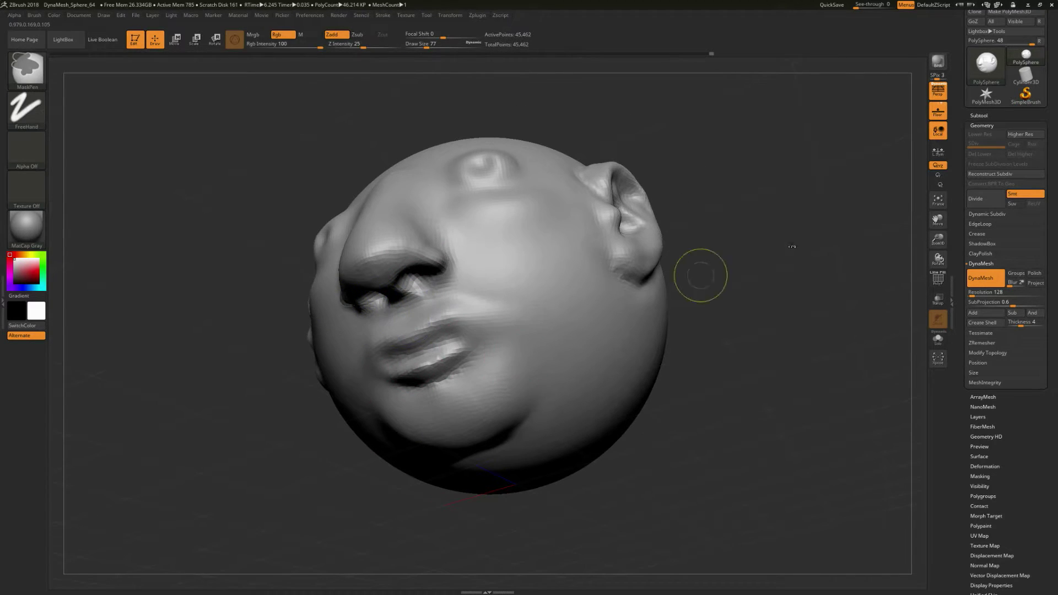
ctrl+drag(826, 228, 808, 261)
Step: Shape the area above each eye and carve a pupil hole into each eyeball with a draw size of 27
mouse_move(735, 281)
right_down()
mouse_move(611, 317)
mouse_move(744, 316)
mouse_move(751, 347)
mouse_move(697, 352)
right_up()
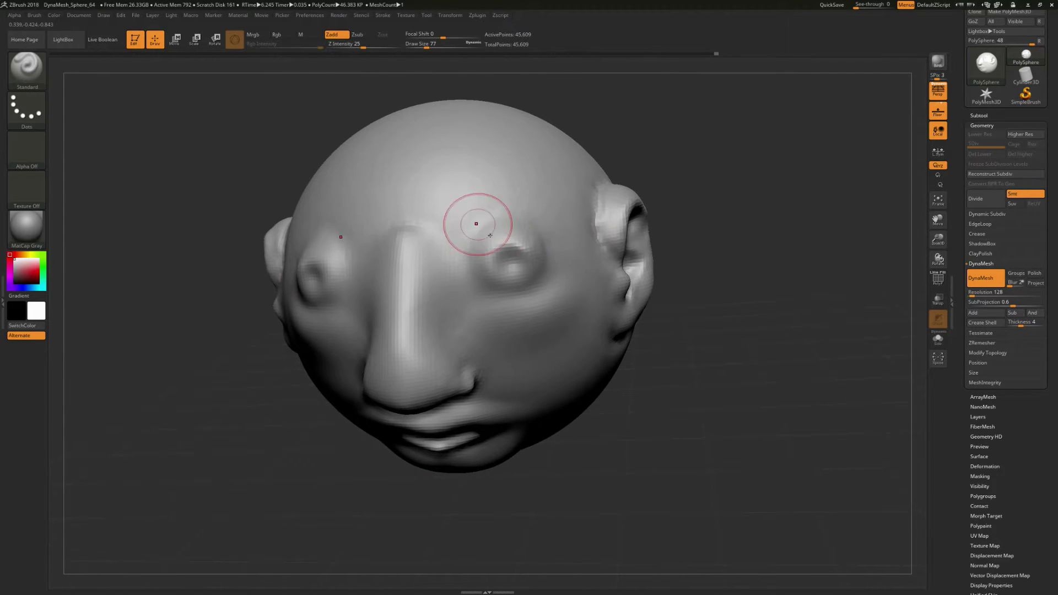
mouse_move(472, 220)
mouse_down()
mouse_move(501, 236)
mouse_move(502, 255)
mouse_up()
key(s)
drag(536, 301, 528, 301)
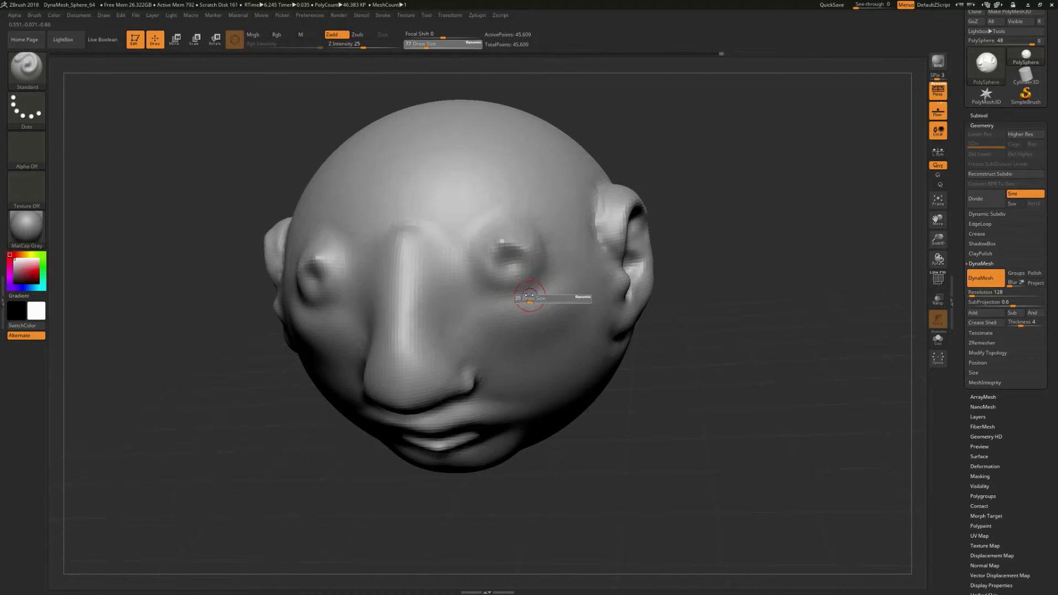
alt+drag(507, 258, 508, 265)
right_drag(618, 441, 556, 248)
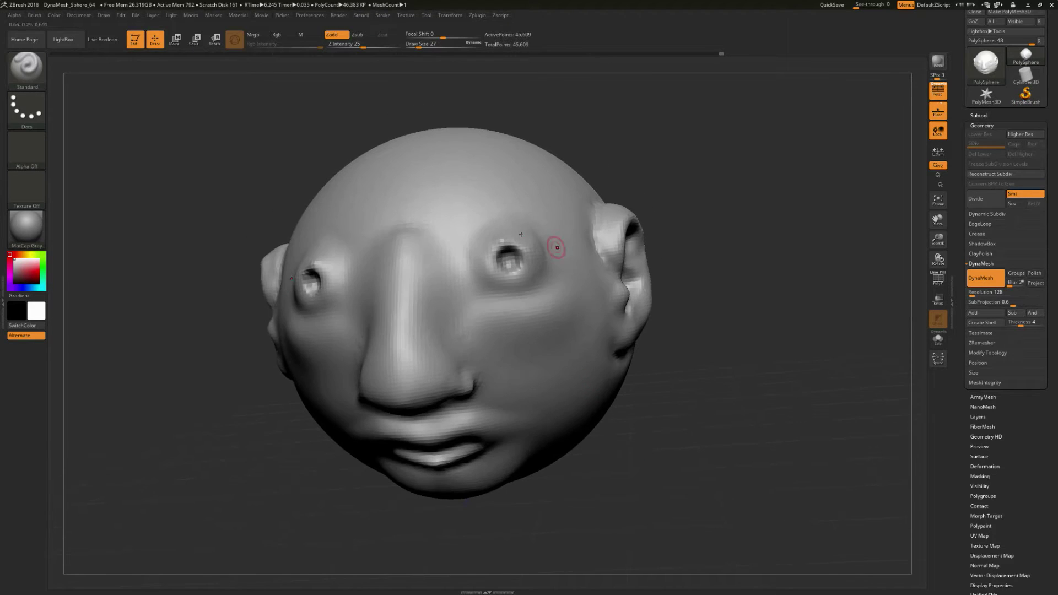
Step: Sculpt a curved brow ridge above and folds beneath each eye, smoothing the brows with a draw size of 62
mouse_move(461, 243)
mouse_down()
mouse_move(489, 216)
mouse_move(542, 242)
mouse_move(468, 234)
mouse_move(537, 232)
mouse_up()
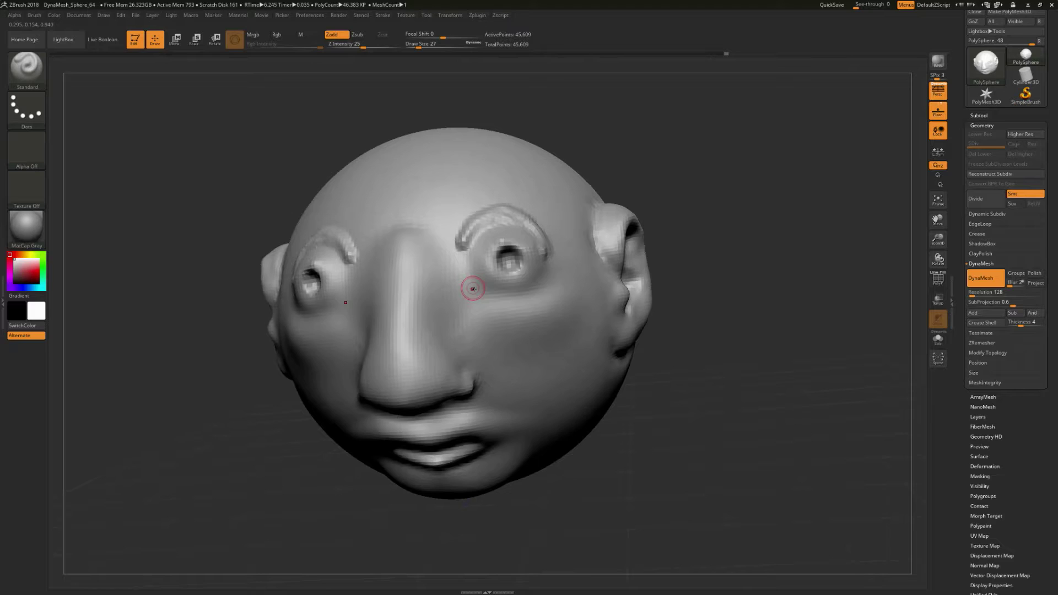
mouse_move(473, 288)
mouse_down()
mouse_move(555, 266)
mouse_move(467, 296)
mouse_move(502, 318)
mouse_move(469, 301)
mouse_move(573, 275)
mouse_up()
key(s)
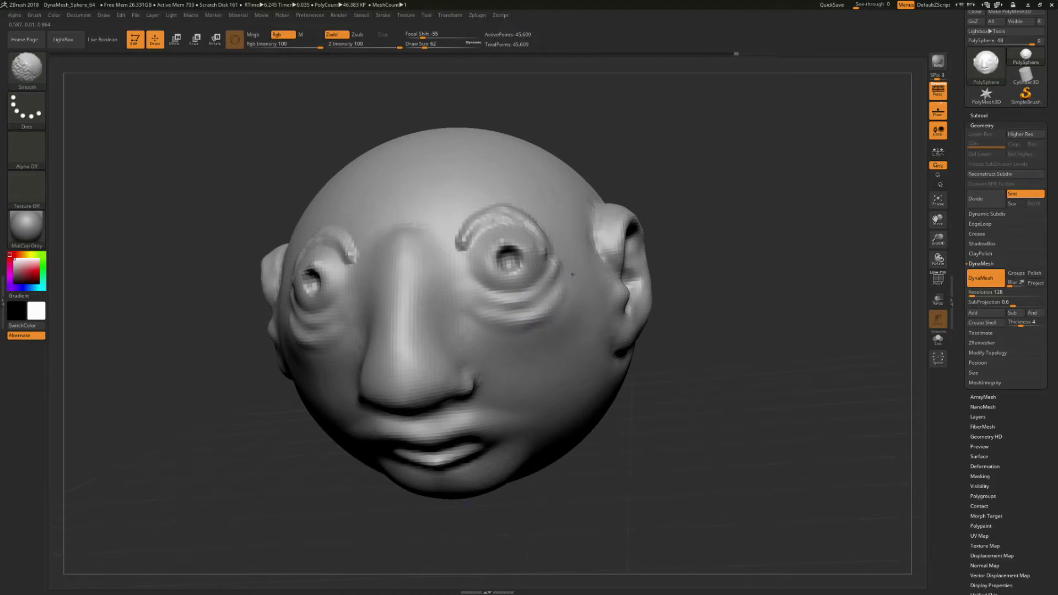
shift+drag(500, 205, 455, 251)
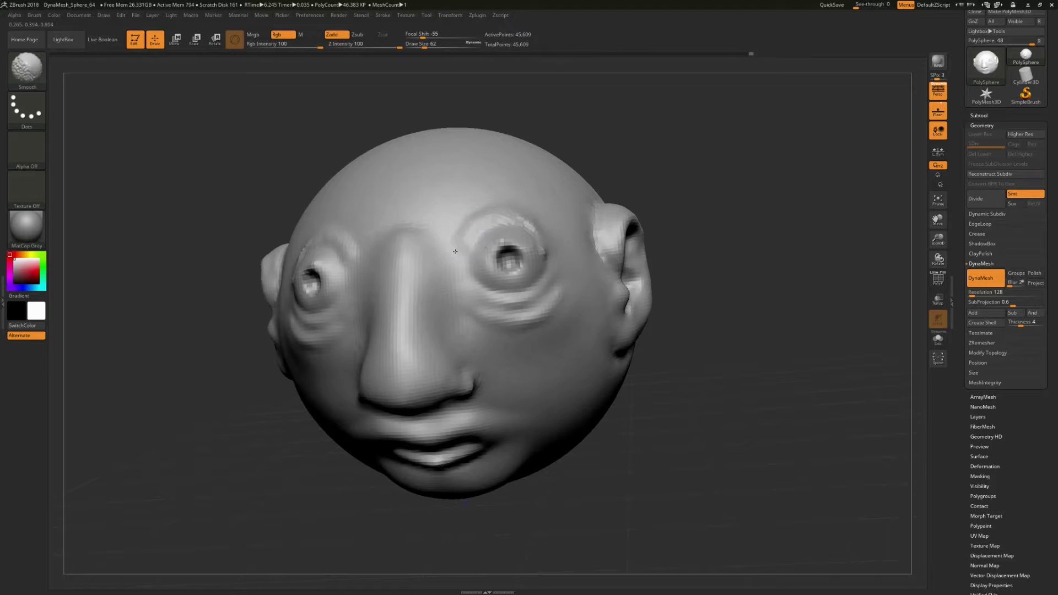
shift+drag(538, 217, 544, 253)
Step: Build up a jawline from the chin to below each ear with a draw size of 140, redoing the first stroke
mouse_move(666, 419)
mouse_down()
mouse_move(746, 435)
mouse_move(816, 405)
mouse_move(760, 373)
mouse_move(781, 422)
mouse_up()
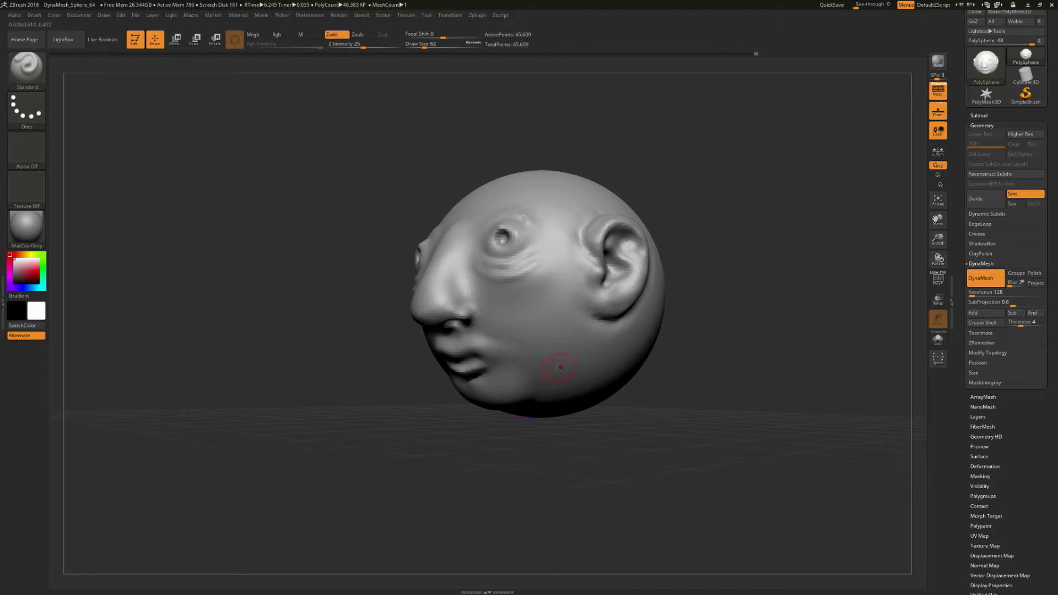
key(s)
drag(547, 372, 572, 339)
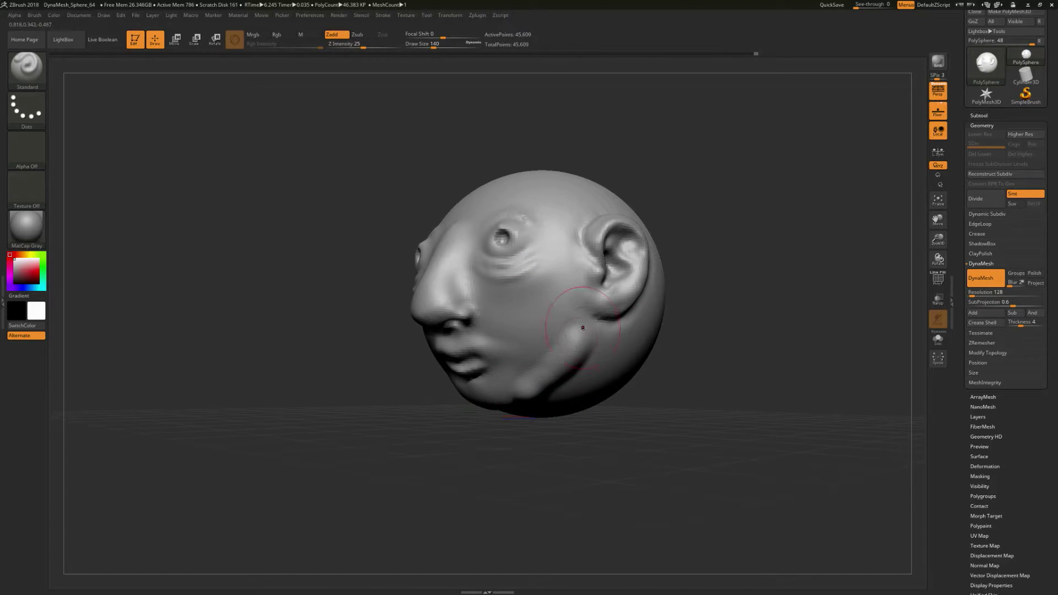
key(ctrl+z)
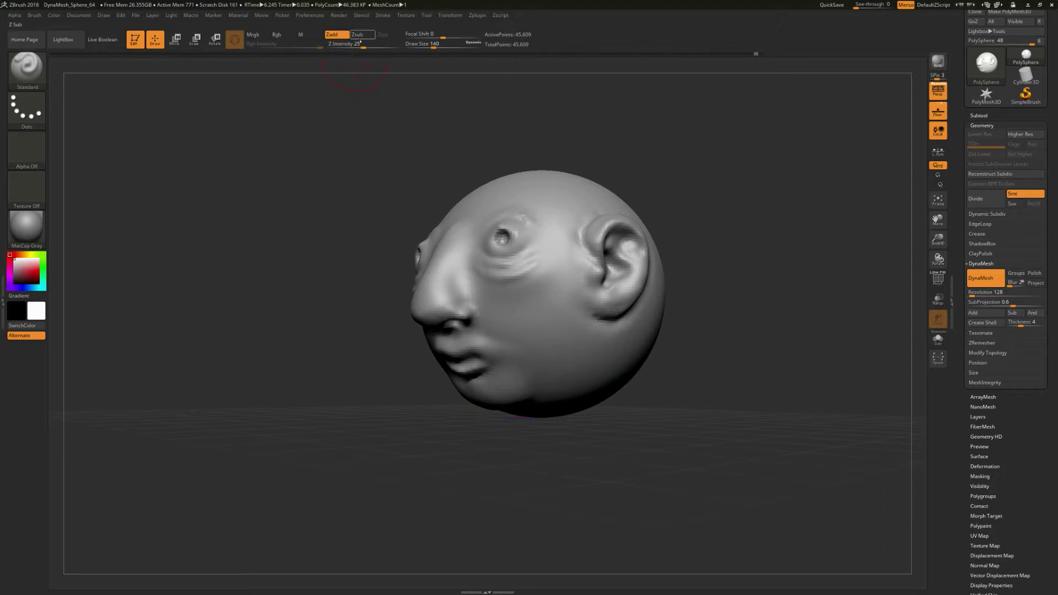
mouse_move(521, 379)
mouse_down()
mouse_move(543, 375)
mouse_move(586, 319)
mouse_up()
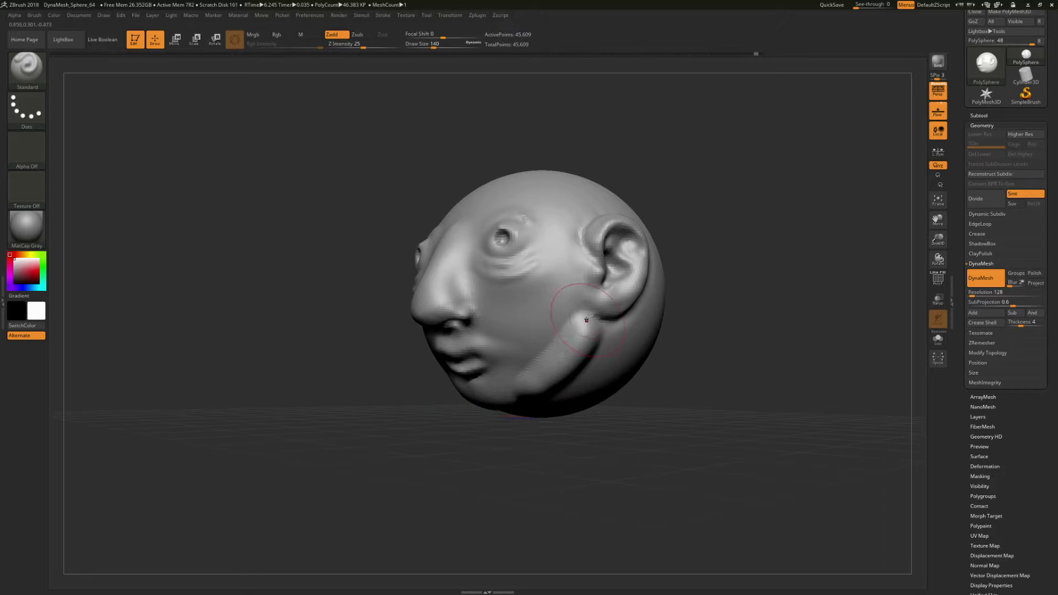
mouse_move(615, 467)
mouse_down()
mouse_move(694, 458)
mouse_move(601, 427)
mouse_up()
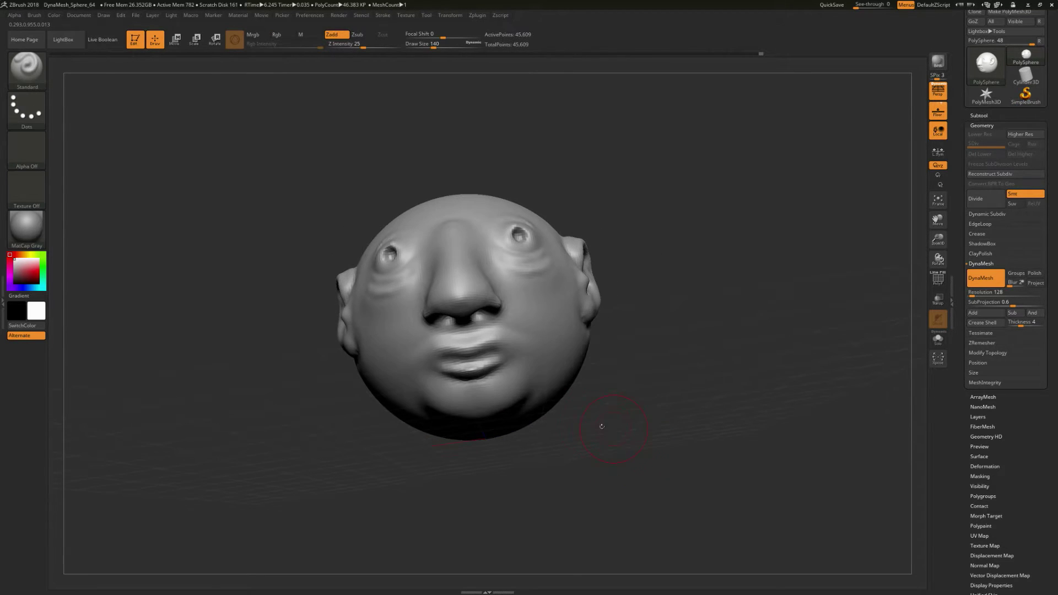
Step: Rework the jawline with a Z intensity of 11 and shape the cheek beside the mouth, smoothing both areas
mouse_move(620, 387)
mouse_down()
mouse_move(558, 401)
mouse_move(533, 390)
mouse_move(583, 354)
mouse_up()
key(ctrl+z)
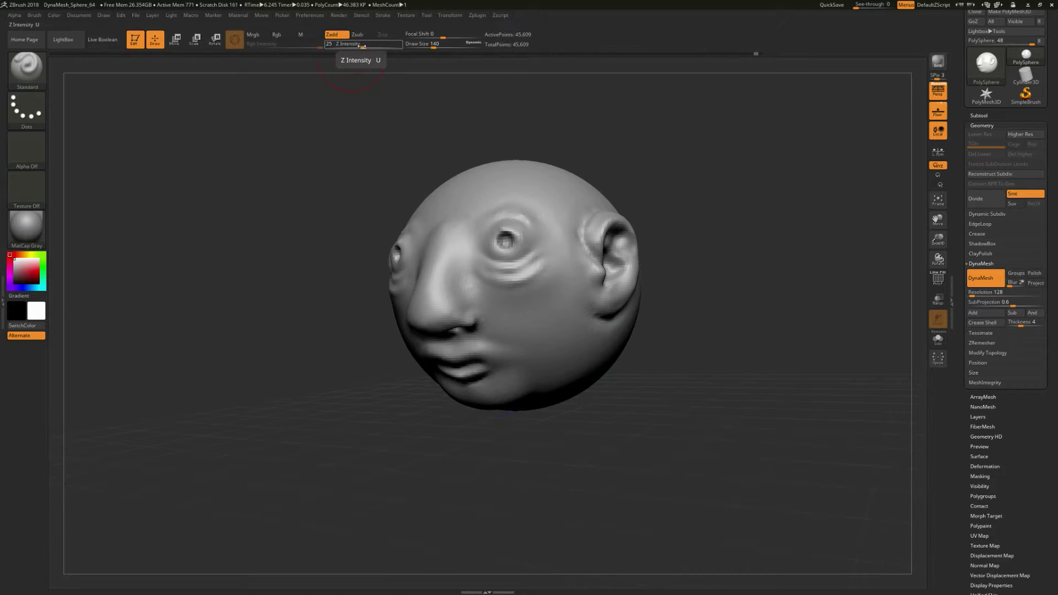
drag(362, 46, 353, 45)
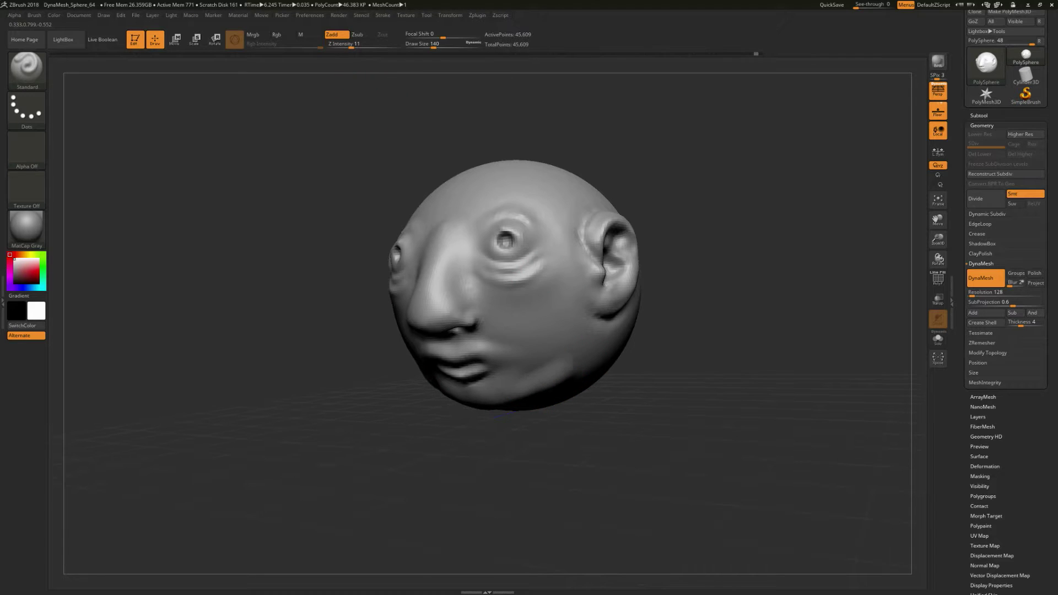
mouse_move(642, 378)
mouse_down()
mouse_move(666, 396)
mouse_move(555, 372)
mouse_up()
key(shift)
drag(593, 338, 626, 357)
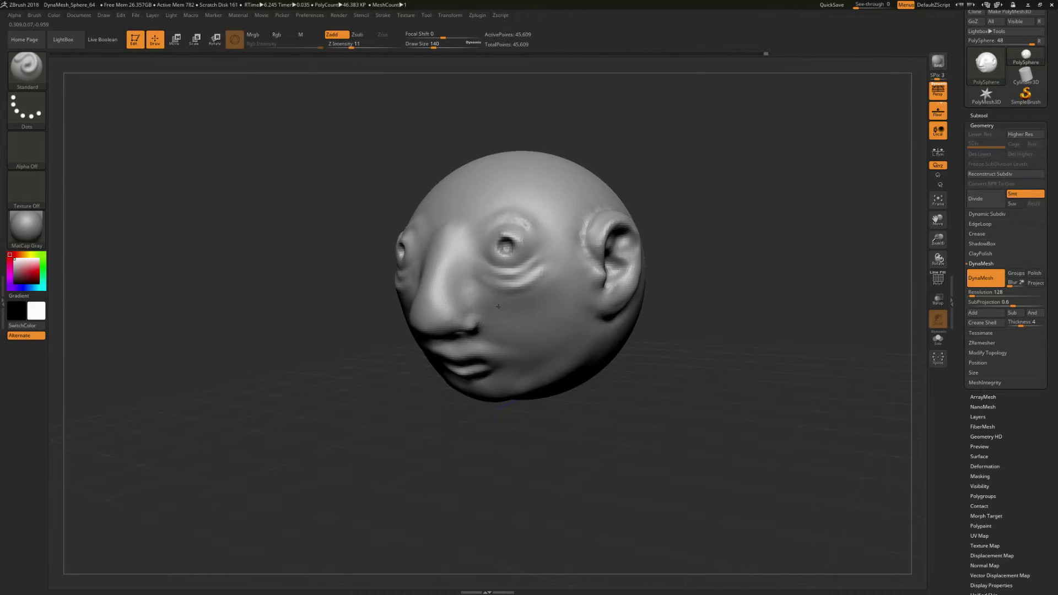
mouse_move(498, 306)
mouse_down()
mouse_move(568, 272)
mouse_move(535, 295)
mouse_move(559, 294)
mouse_move(530, 345)
mouse_up()
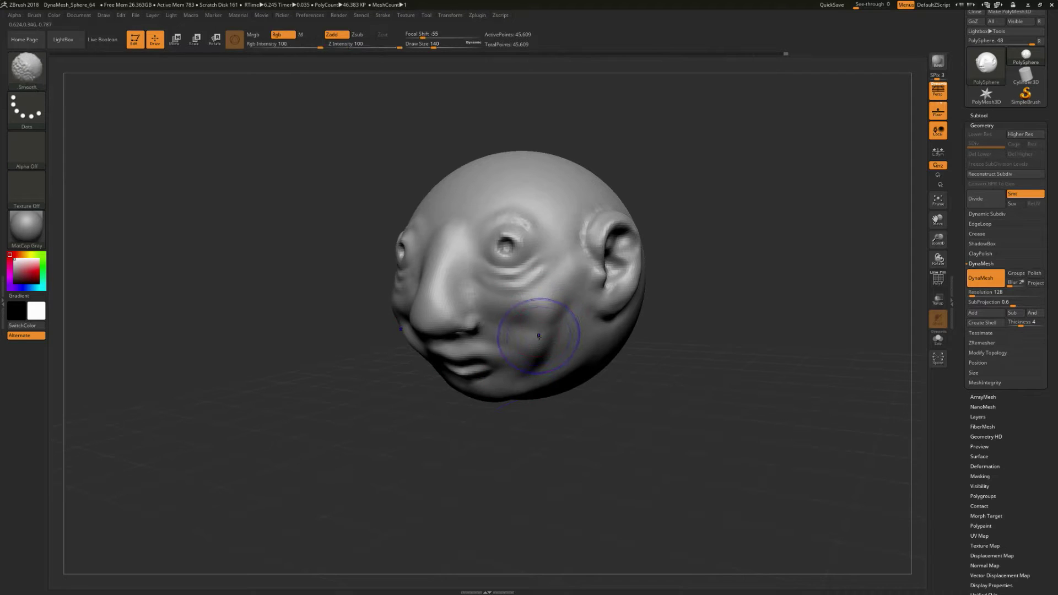
key(shift)
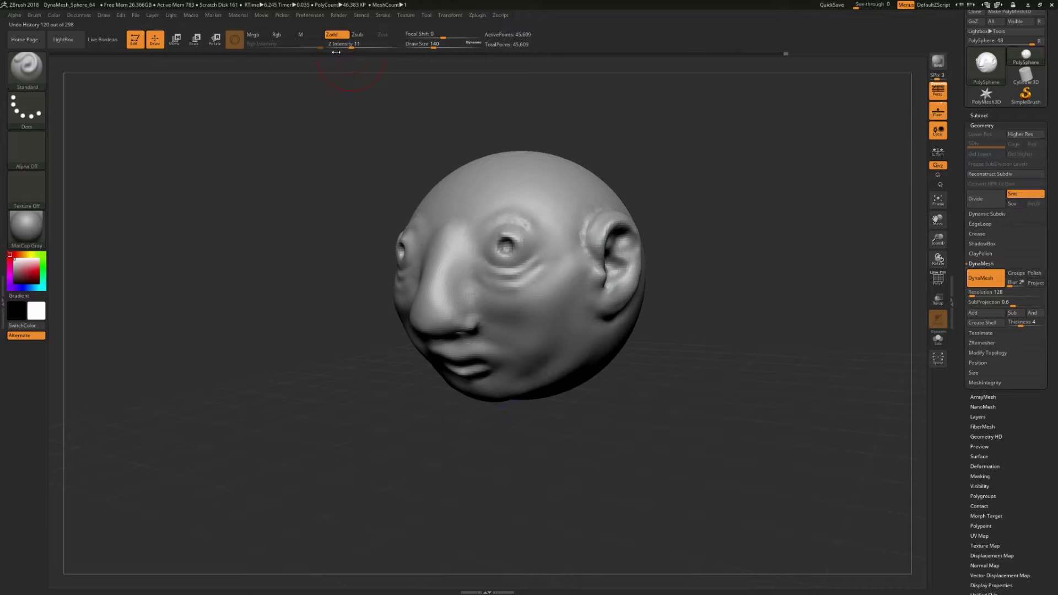
Step: Set the Z intensity to 20 and smooth the brow area above the eye
key(u)
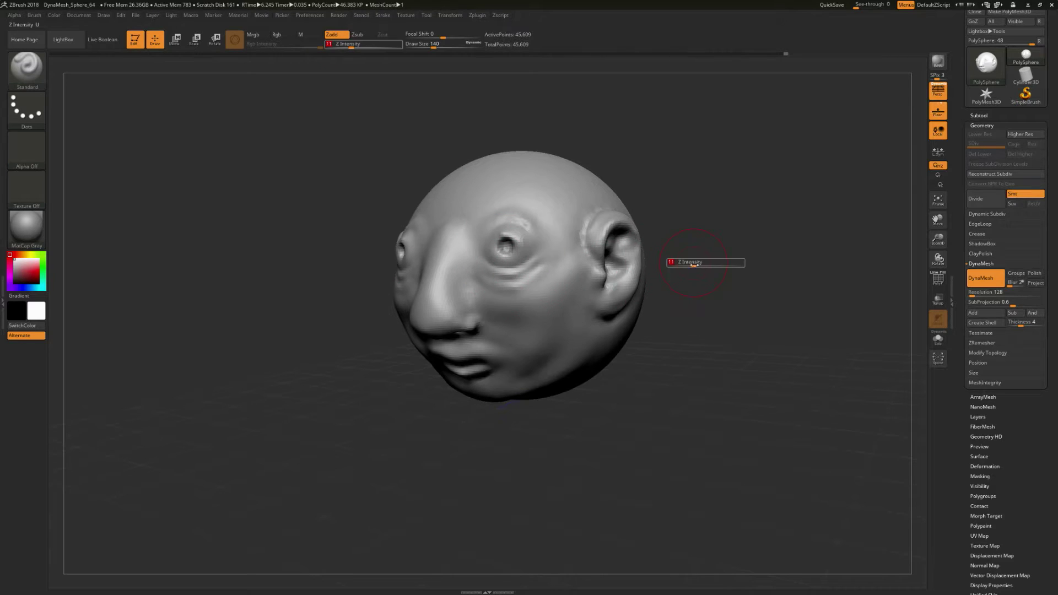
drag(694, 263, 688, 262)
key(u)
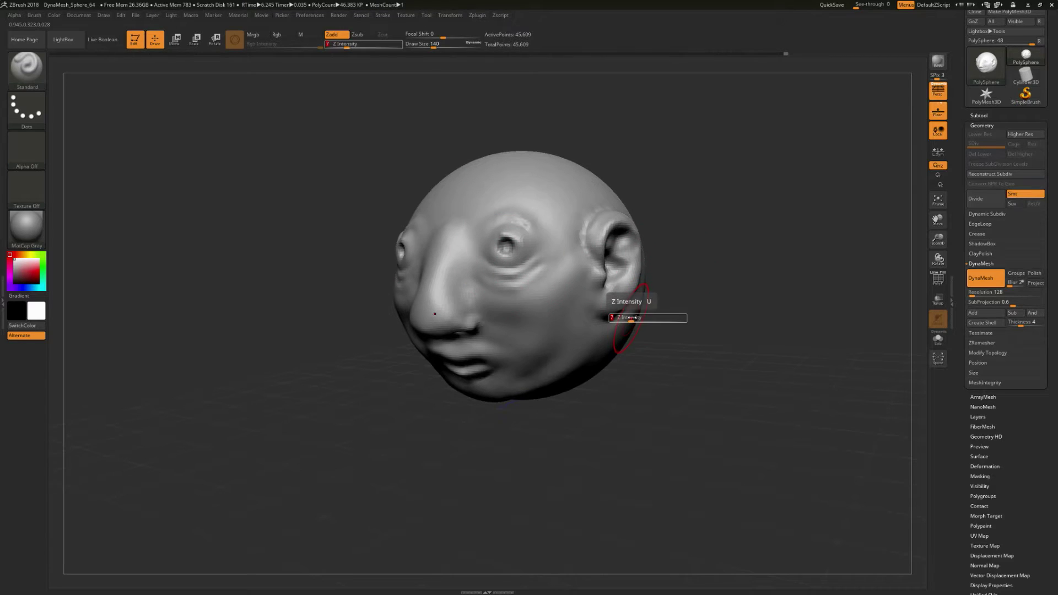
key(u)
drag(620, 352, 635, 353)
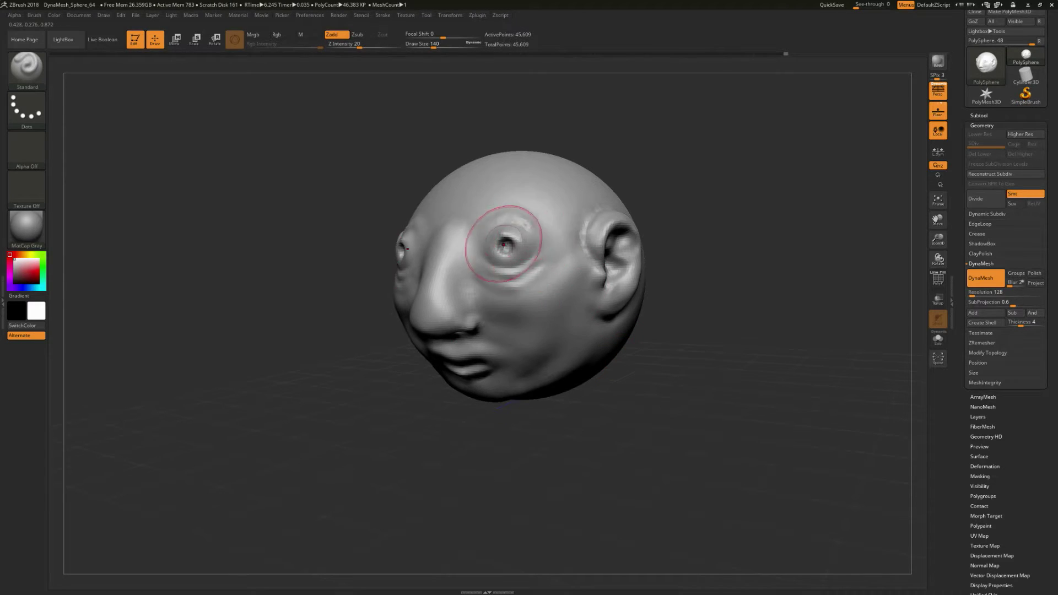
key(shift)
shift+drag(520, 215, 504, 210)
drag(687, 130, 736, 131)
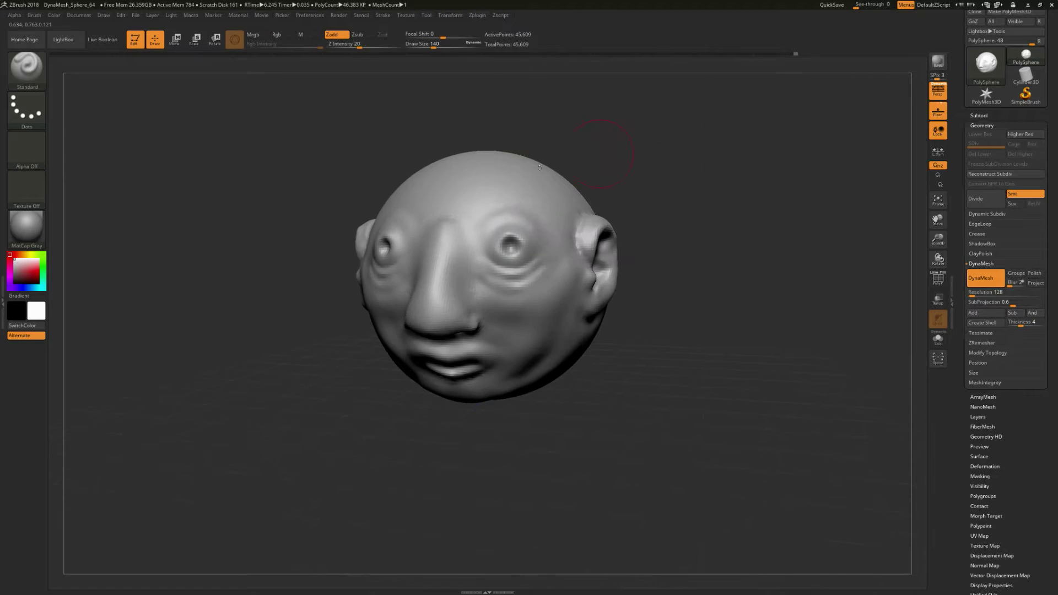
mouse_move(487, 211)
mouse_down()
mouse_move(518, 210)
mouse_move(505, 204)
mouse_move(549, 240)
mouse_up()
key(ctrl+z)
key(ctrl+z)
mouse_move(473, 216)
mouse_down()
mouse_move(531, 213)
mouse_move(472, 212)
mouse_move(511, 201)
mouse_move(537, 214)
mouse_up()
key(ctrl+z)
drag(468, 222, 503, 210)
key(ctrl+z)
key(ctrl+z)
key(ctrl+z)
key(ctrl+z)
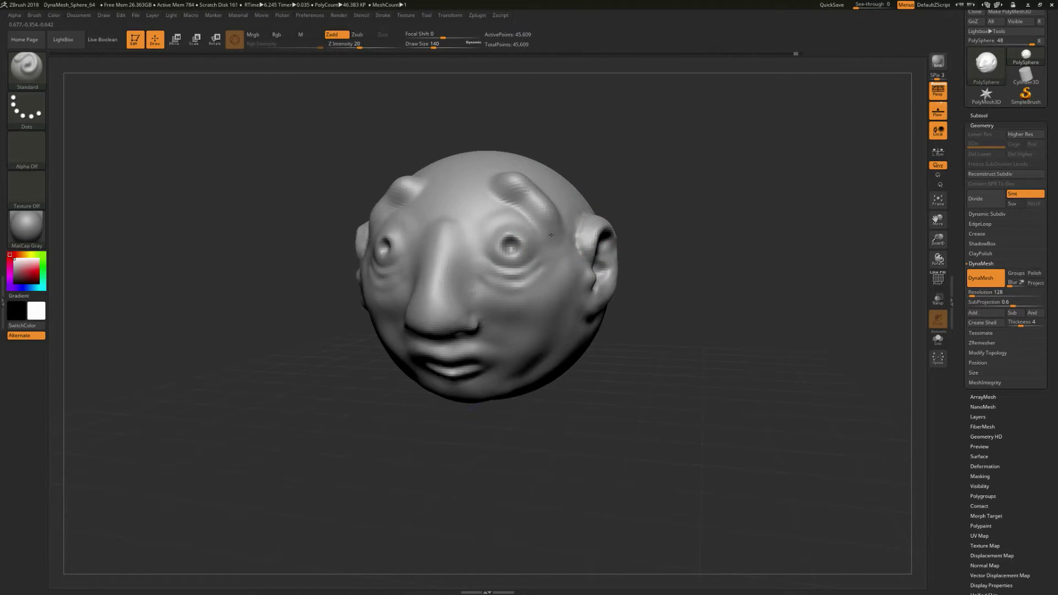
Step: Build up a thick slanted brow above each eye with a draw size of 140, remesh the head, and smooth the brows
drag(551, 235, 553, 251)
mouse_move(612, 201)
mouse_down()
mouse_move(685, 193)
mouse_move(647, 195)
mouse_up()
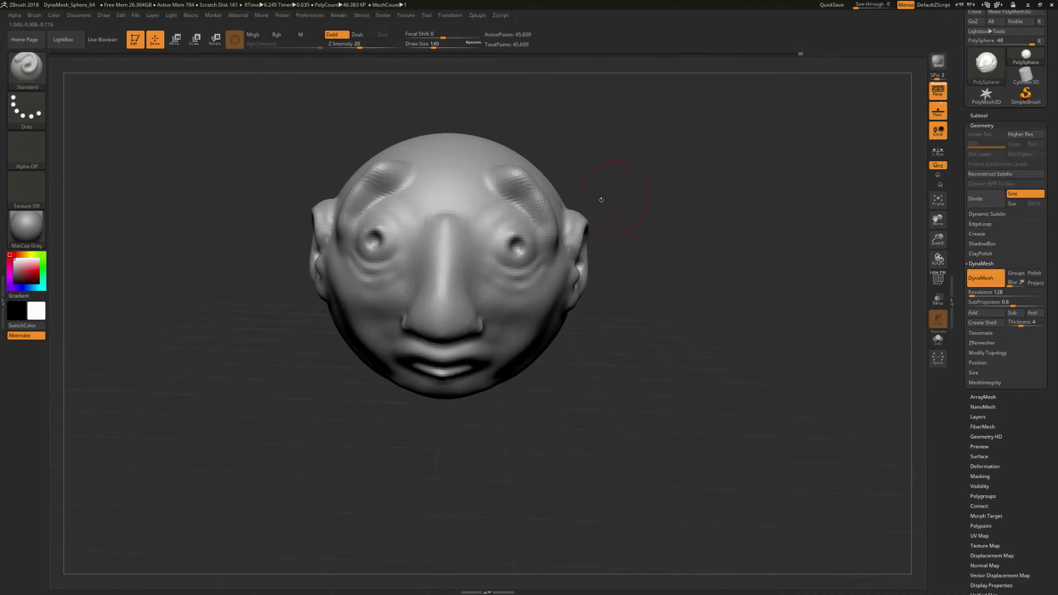
shift+drag(539, 184, 542, 205)
mouse_move(716, 203)
mouse_down()
mouse_move(673, 208)
mouse_move(746, 185)
mouse_up()
drag(701, 225, 619, 182)
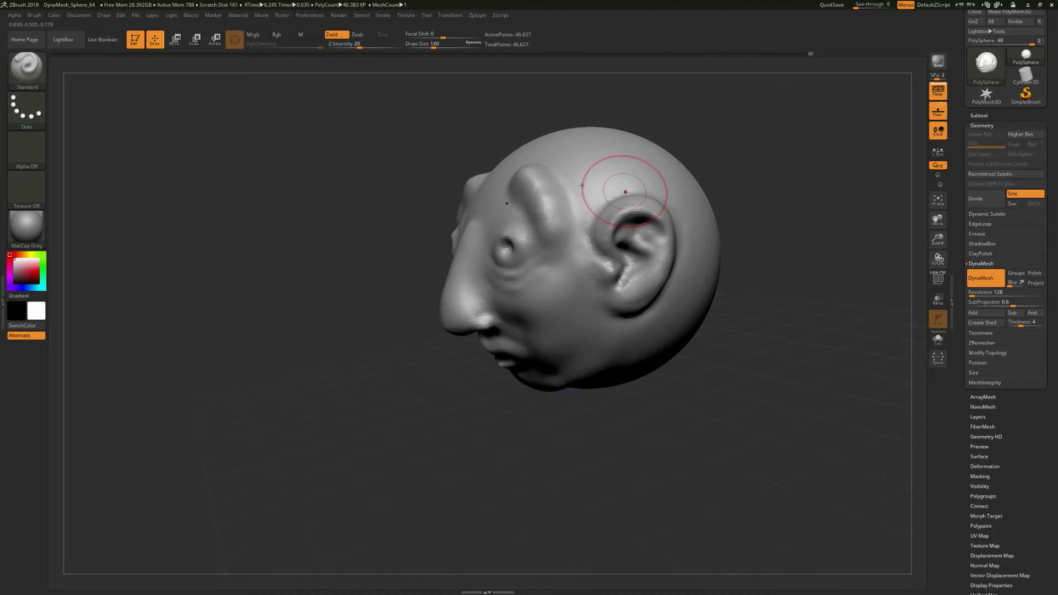
key(shift)
shift+drag(562, 233, 568, 218)
Step: Extend the upper lip outward past both mouth corners with a draw size of 37 and smooth the ends
mouse_move(755, 137)
mouse_down()
mouse_move(751, 198)
mouse_move(860, 182)
mouse_up()
mouse_move(750, 202)
mouse_down()
mouse_move(461, 384)
mouse_move(477, 374)
mouse_up()
key(s)
key(s)
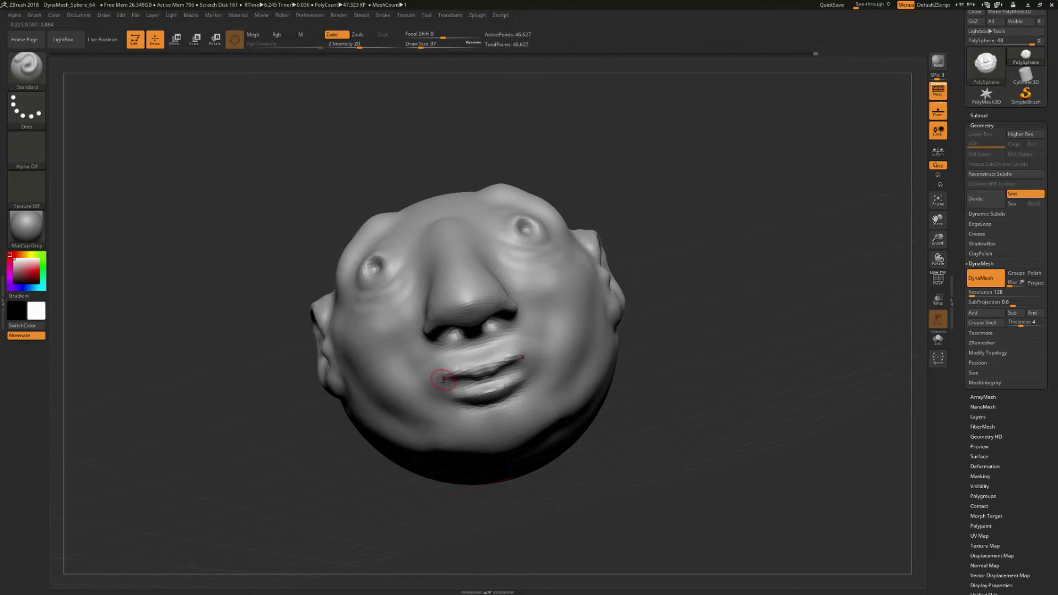
drag(424, 394, 421, 396)
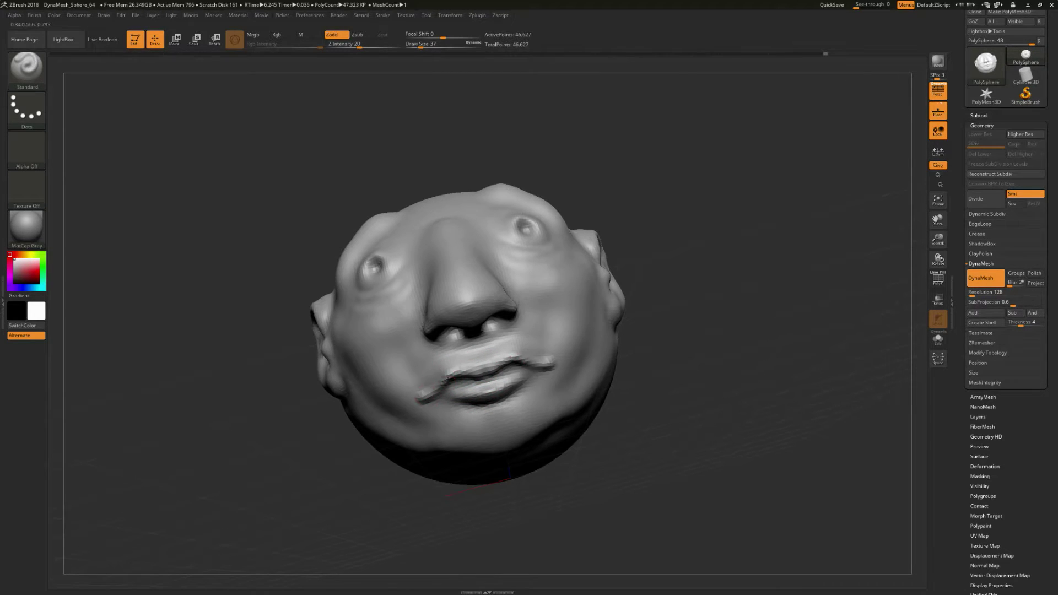
drag(639, 336, 660, 329)
shift+drag(431, 417, 418, 402)
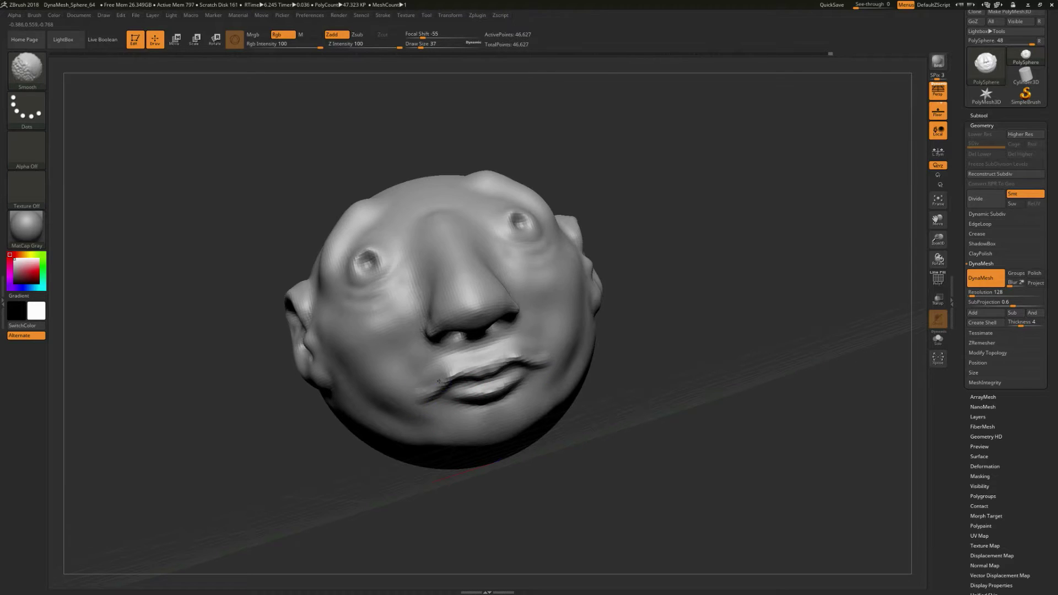
Step: Build up the chin with a draw size of 94, smooth the area below the lips, and remesh the head
mouse_move(658, 339)
mouse_down()
mouse_move(676, 314)
mouse_move(653, 345)
mouse_up()
key(s)
mouse_move(486, 427)
mouse_down()
mouse_move(513, 408)
mouse_move(486, 431)
mouse_move(510, 414)
mouse_move(505, 428)
mouse_move(486, 434)
mouse_up()
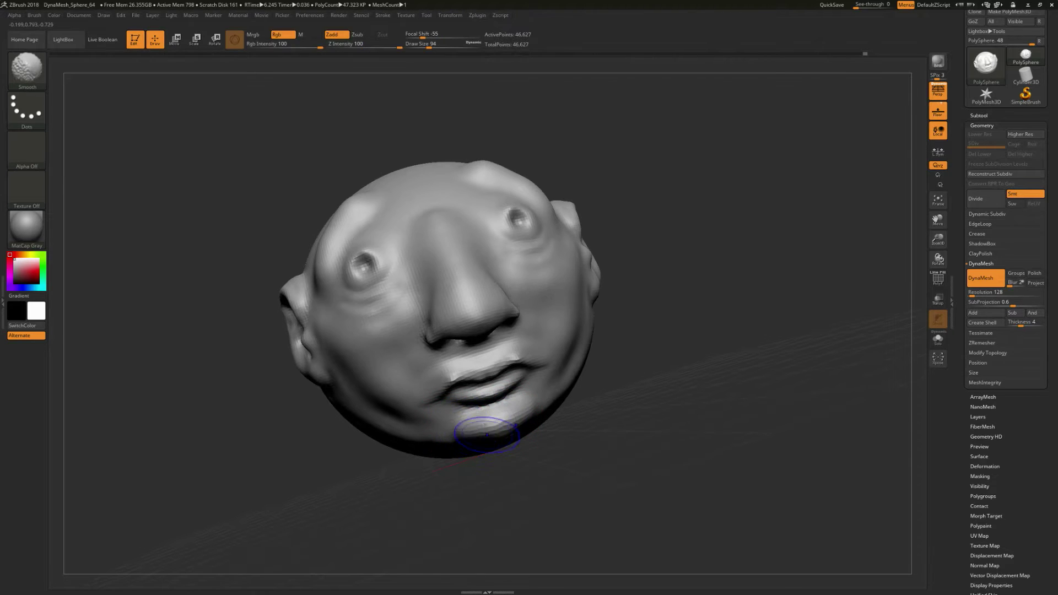
shift+drag(540, 406, 500, 405)
mouse_move(691, 366)
mouse_down()
mouse_move(728, 326)
mouse_move(669, 377)
mouse_move(759, 368)
mouse_up()
drag(617, 242, 610, 210)
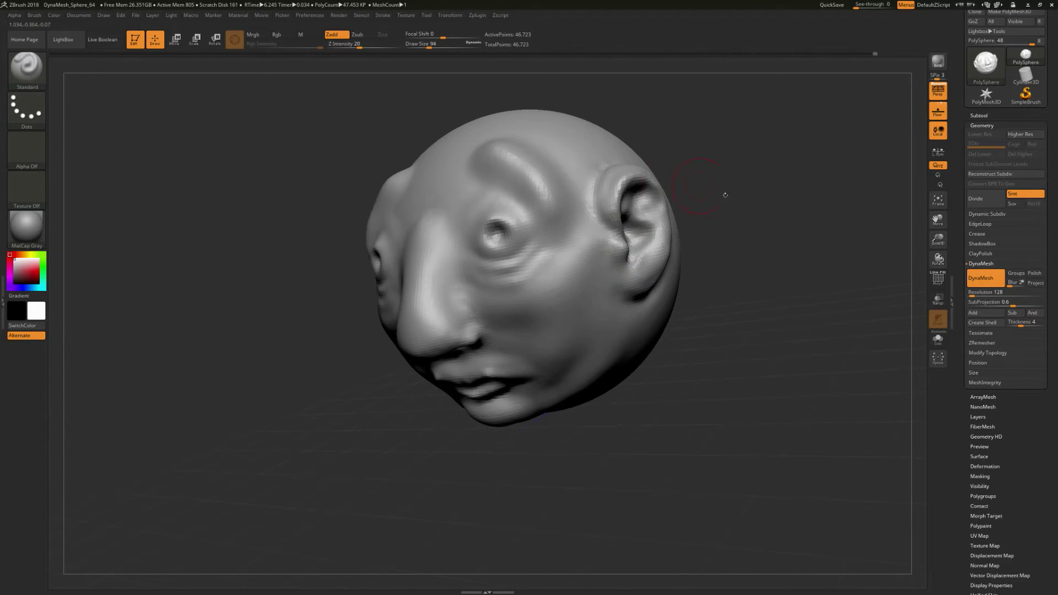
Step: Smooth the thick brow above the eye down toward the temple
drag(725, 194, 724, 211)
shift+drag(511, 155, 502, 150)
shift+drag(557, 211, 567, 208)
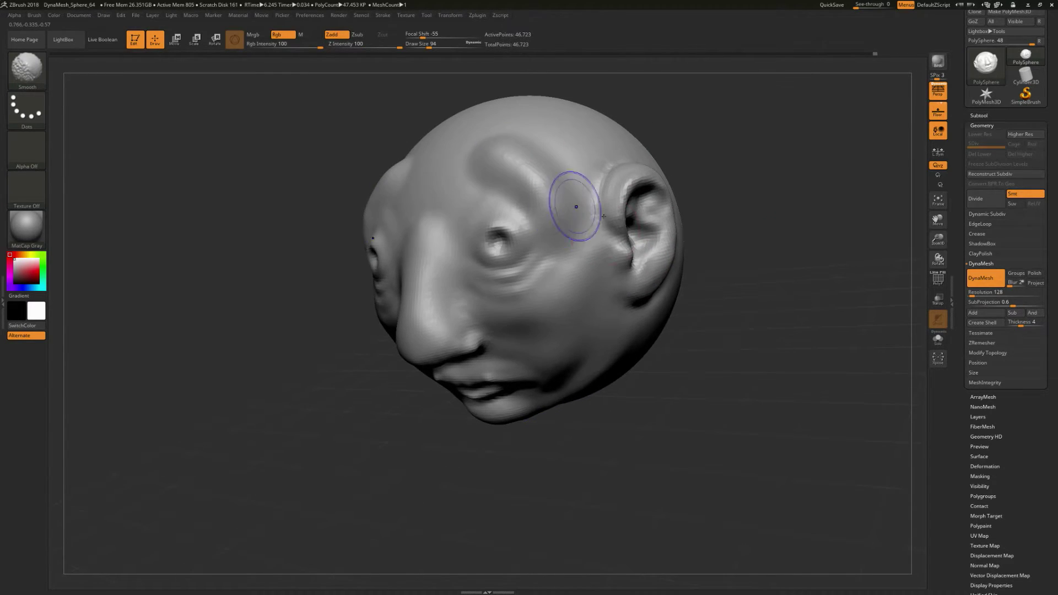
Step: Sculpt curved wrinkle folds across the forehead above the brows with a draw size of 94 and soften them
drag(680, 336, 749, 322)
mouse_move(650, 331)
mouse_down()
mouse_move(689, 309)
mouse_move(746, 347)
mouse_up()
drag(792, 226, 687, 282)
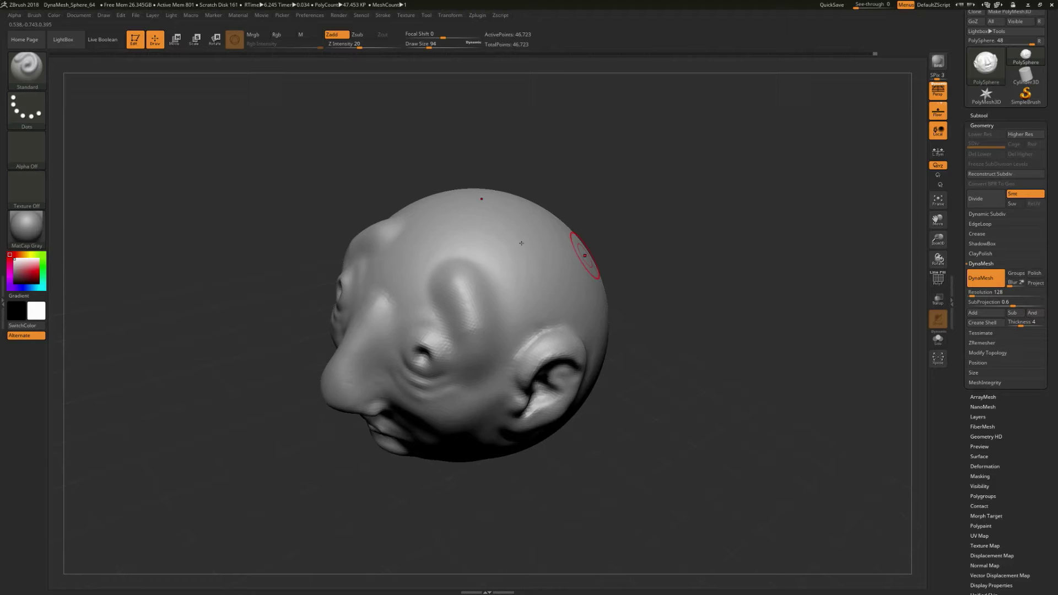
mouse_move(423, 237)
mouse_down()
mouse_move(492, 281)
mouse_move(504, 319)
mouse_move(485, 234)
mouse_move(464, 226)
mouse_move(496, 215)
mouse_move(542, 280)
mouse_move(427, 232)
mouse_move(463, 189)
mouse_up()
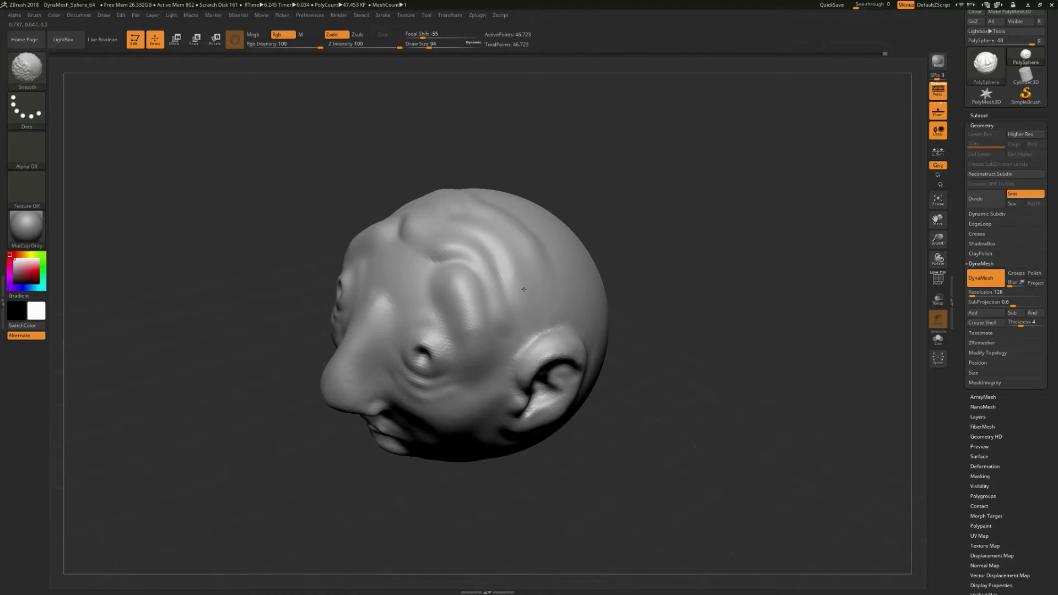
mouse_move(479, 269)
shift+mouse_down()
mouse_move(503, 231)
mouse_move(531, 250)
shift+mouse_up()
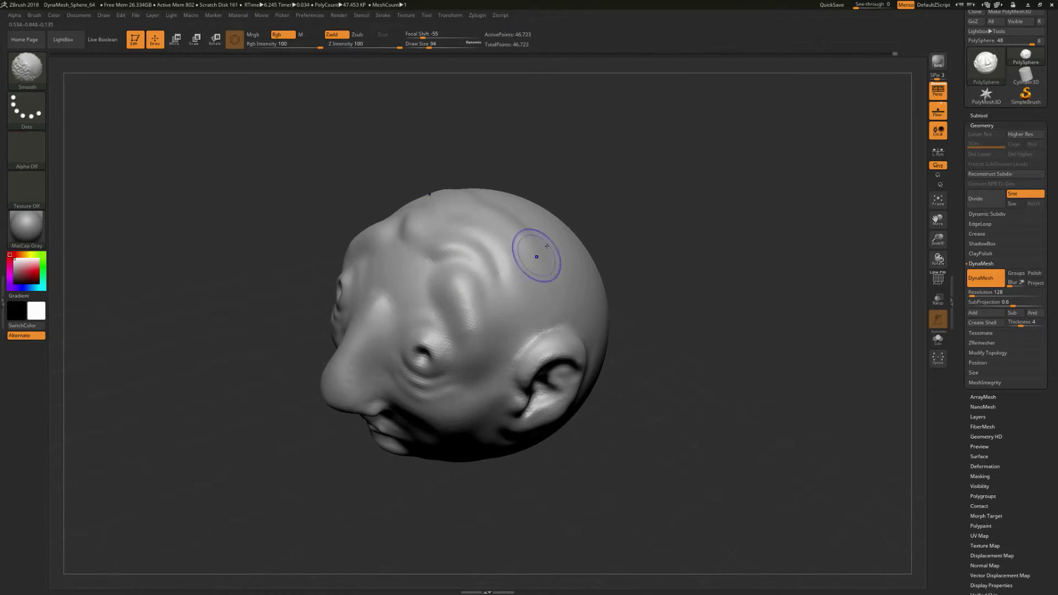
Step: Hollow out large eye sockets and the nose with a draw size of 149, remesh the head, and smooth the nostril area
mouse_move(675, 344)
mouse_down()
mouse_move(757, 245)
mouse_move(625, 278)
mouse_up()
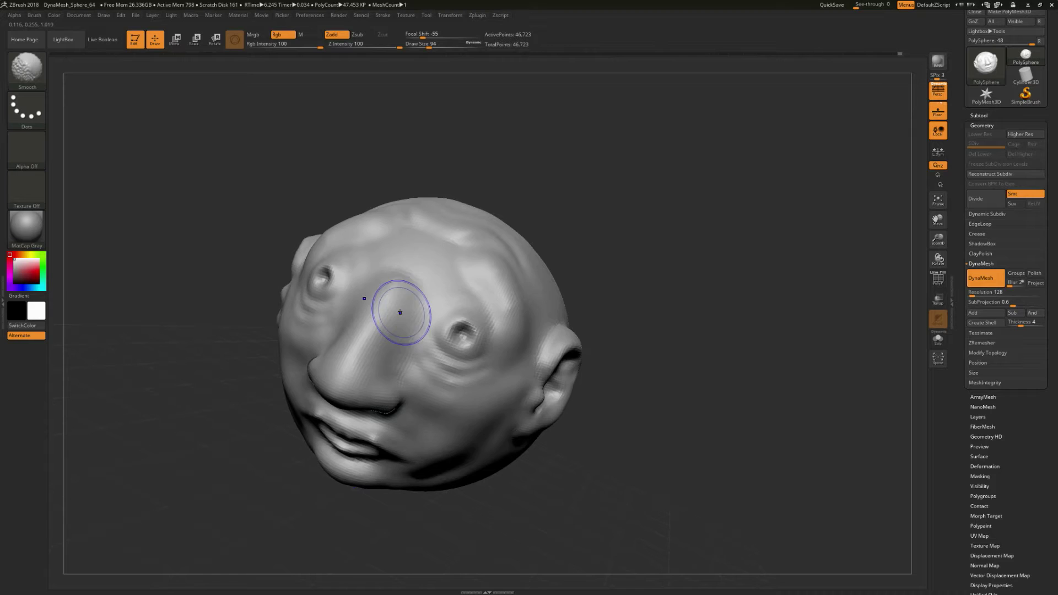
key(s)
mouse_move(456, 345)
mouse_down()
mouse_move(463, 329)
mouse_move(438, 320)
mouse_up()
right_drag(334, 408, 353, 390)
mouse_move(353, 396)
alt+mouse_down()
mouse_move(357, 374)
mouse_move(375, 380)
alt+mouse_up()
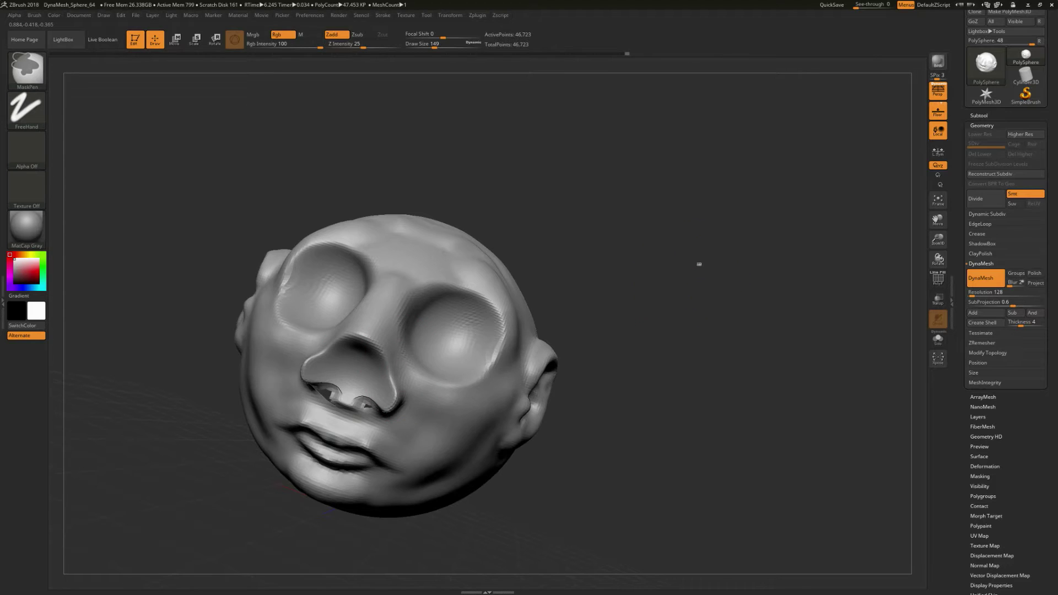
ctrl+drag(699, 265, 636, 334)
right_drag(333, 386, 411, 392)
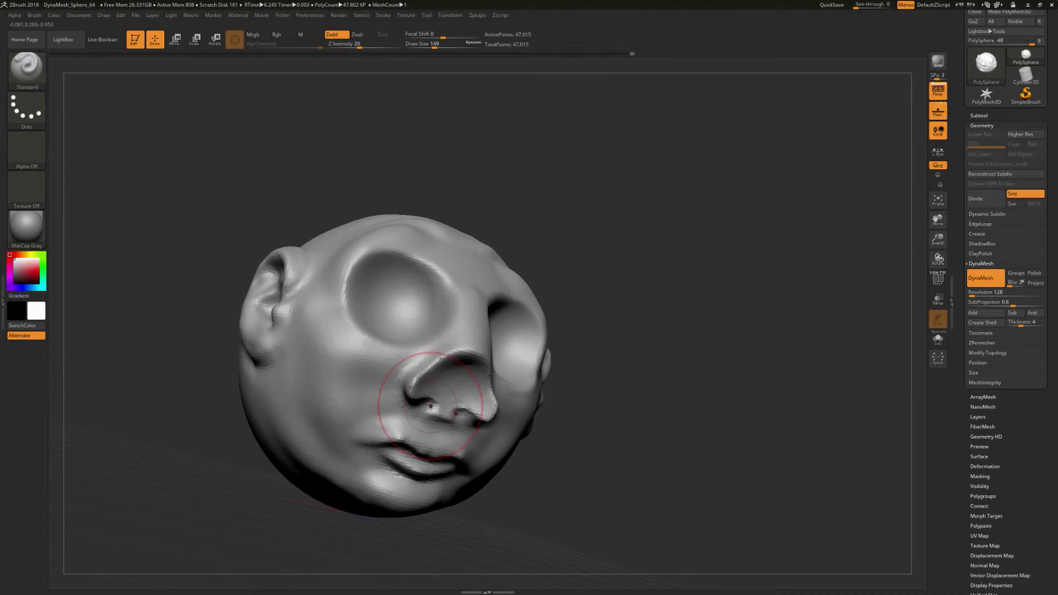
shift+drag(430, 406, 430, 389)
drag(691, 361, 658, 363)
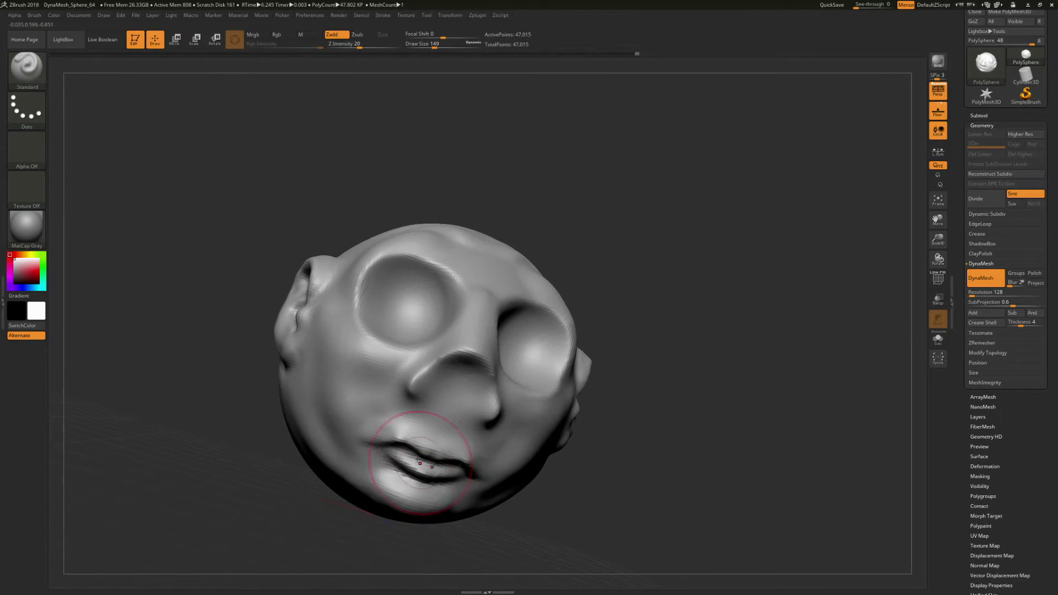
Step: Carve a wide grin and hollows beneath the cheekbones with a draw size of 71, remesh, and refine the chin and jaw
key(s)
drag(434, 460, 426, 460)
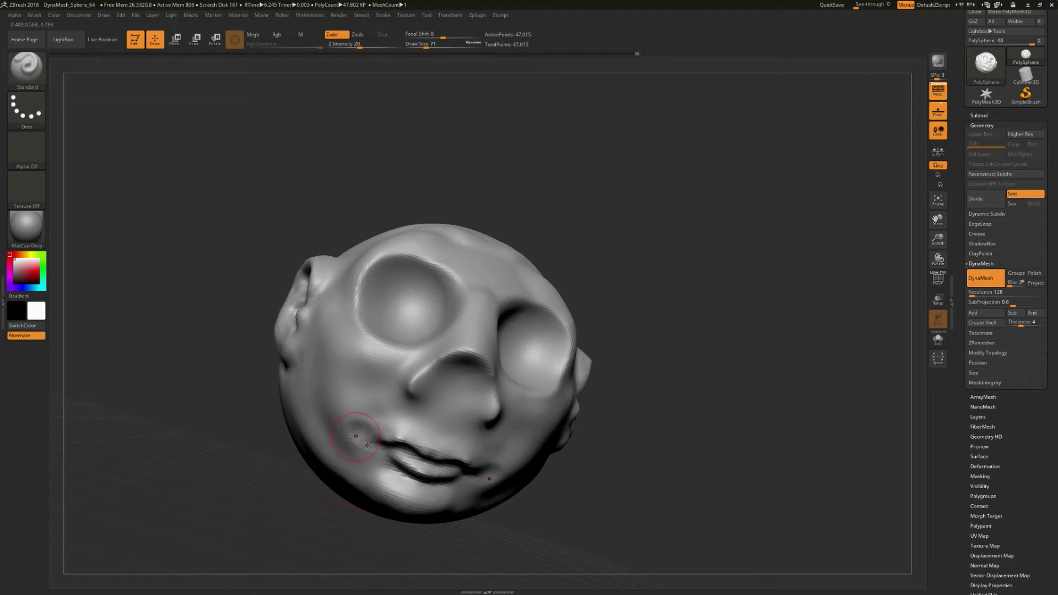
mouse_move(357, 434)
mouse_down()
mouse_move(374, 439)
mouse_move(353, 420)
mouse_move(355, 386)
mouse_move(319, 354)
mouse_move(356, 416)
mouse_up()
mouse_move(751, 355)
mouse_down()
mouse_move(714, 364)
mouse_move(727, 334)
mouse_up()
mouse_move(798, 304)
ctrl+mouse_down()
mouse_move(714, 377)
mouse_move(644, 355)
ctrl+mouse_up()
mouse_move(559, 347)
shift+mouse_down()
mouse_move(548, 369)
mouse_move(437, 417)
mouse_move(449, 435)
mouse_move(433, 429)
mouse_move(432, 456)
shift+mouse_up()
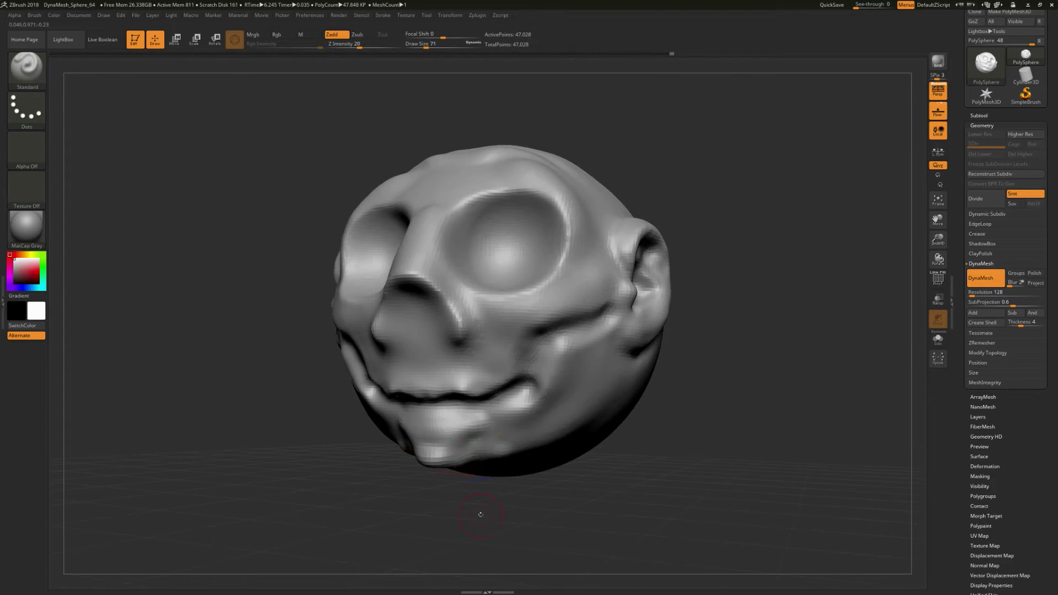
drag(479, 514, 573, 518)
mouse_move(485, 438)
mouse_down()
mouse_move(500, 431)
mouse_move(474, 447)
mouse_move(444, 442)
mouse_move(468, 448)
mouse_up()
drag(659, 161, 666, 99)
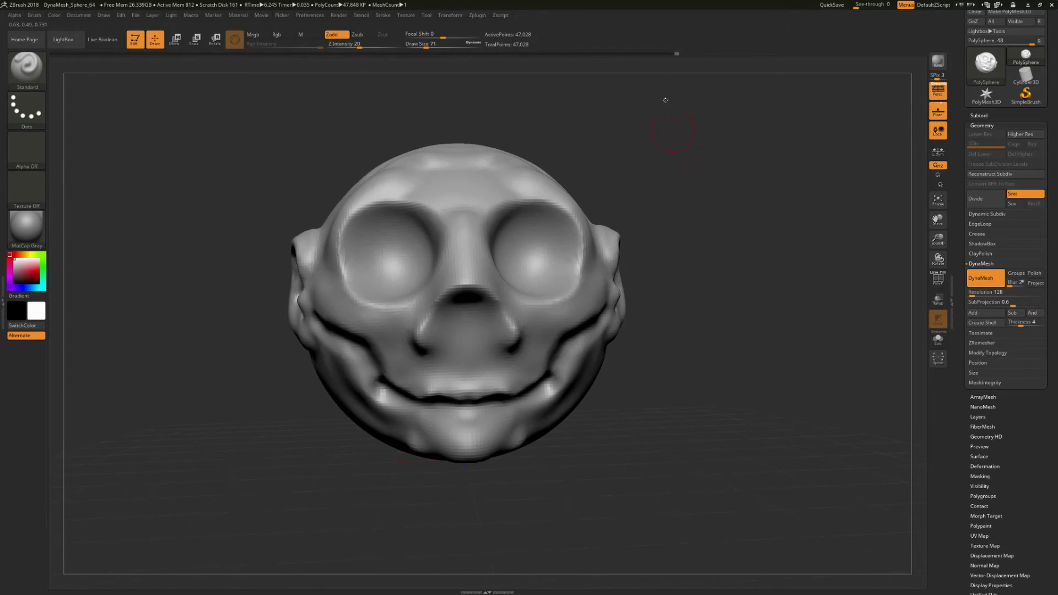
Step: Step back through the undo history to the earlier face, cancel a new stroke there, and return to the latest skull-like version
mouse_move(674, 54)
mouse_down()
mouse_move(184, 66)
mouse_move(478, 77)
mouse_up()
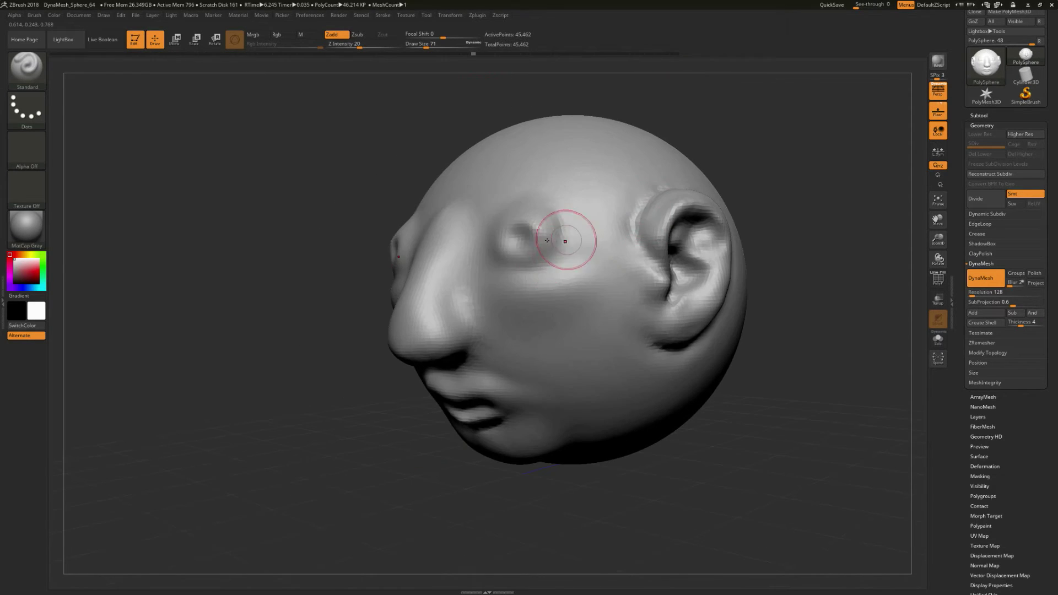
click(567, 286)
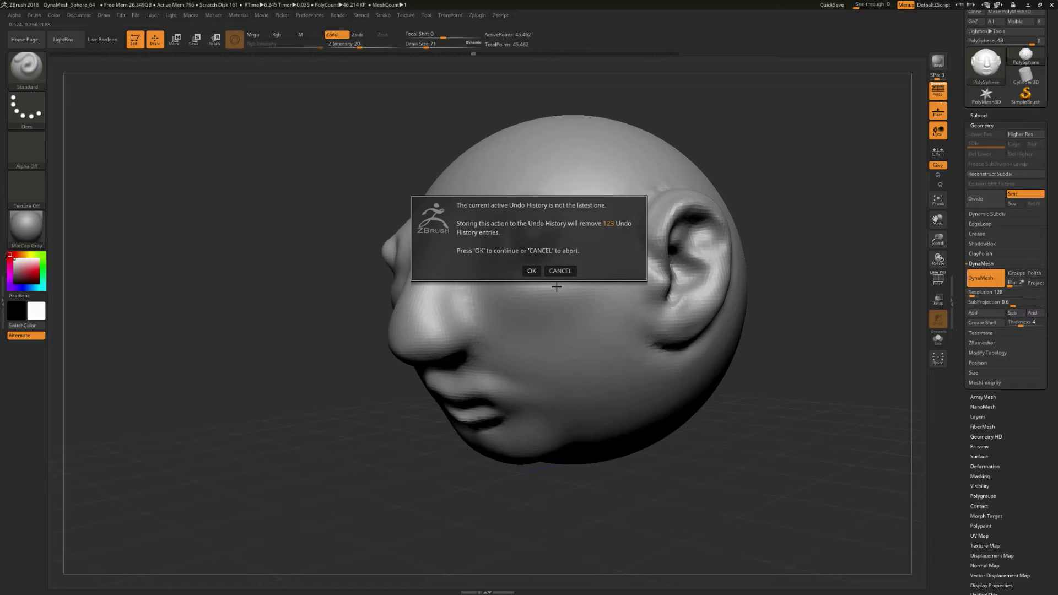
click(568, 269)
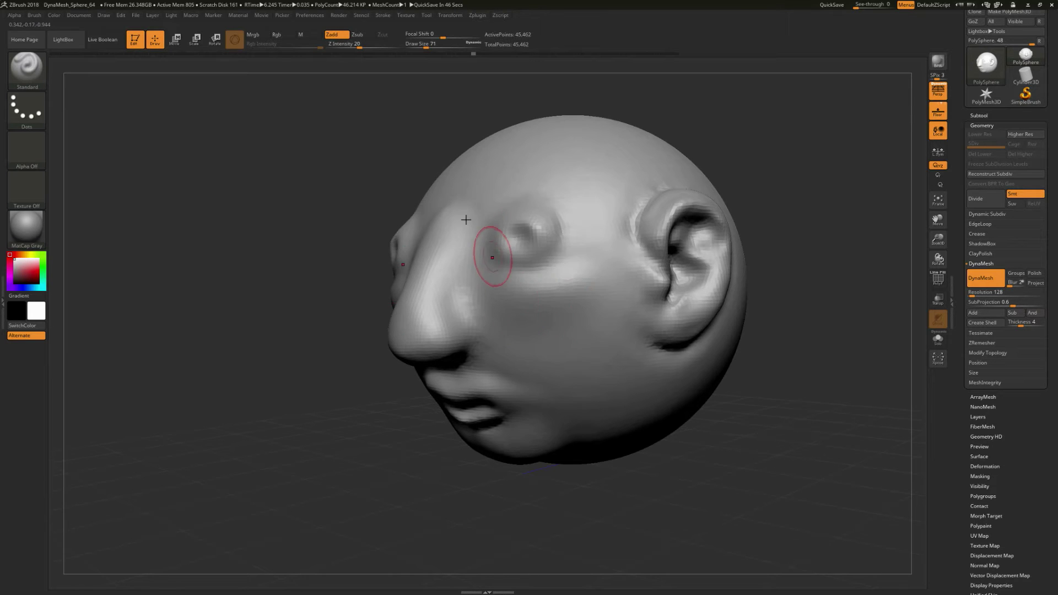
drag(478, 57, 676, 54)
Step: Deepen the hollows between the cheekbones and jaw along the grin, remeshing the head after each change
mouse_move(735, 160)
mouse_down()
mouse_move(851, 135)
mouse_move(813, 146)
mouse_up()
key(s)
mouse_move(317, 363)
mouse_down()
mouse_move(290, 372)
mouse_move(270, 330)
mouse_move(231, 312)
mouse_move(283, 342)
mouse_move(295, 380)
mouse_up()
mouse_move(775, 365)
ctrl+mouse_down()
mouse_move(731, 419)
mouse_move(610, 463)
mouse_move(595, 418)
mouse_move(552, 409)
ctrl+mouse_up()
mouse_move(497, 380)
mouse_down()
mouse_move(513, 386)
mouse_move(543, 356)
mouse_move(515, 385)
mouse_move(504, 380)
mouse_move(512, 366)
mouse_up()
key(ctrl)
ctrl+drag(832, 321, 785, 397)
Step: Shape the chin into a narrower point, undoing one stroke, and smooth the jaw beside the mouth with a draw size of 80
key(s)
drag(350, 471, 348, 459)
key(ctrl+z)
key(s)
mouse_move(318, 457)
mouse_down()
mouse_move(382, 447)
mouse_move(328, 451)
mouse_up()
mouse_move(380, 480)
mouse_down()
mouse_move(325, 482)
mouse_move(352, 491)
mouse_move(353, 473)
mouse_up()
shift+drag(520, 397, 469, 427)
drag(550, 470, 581, 466)
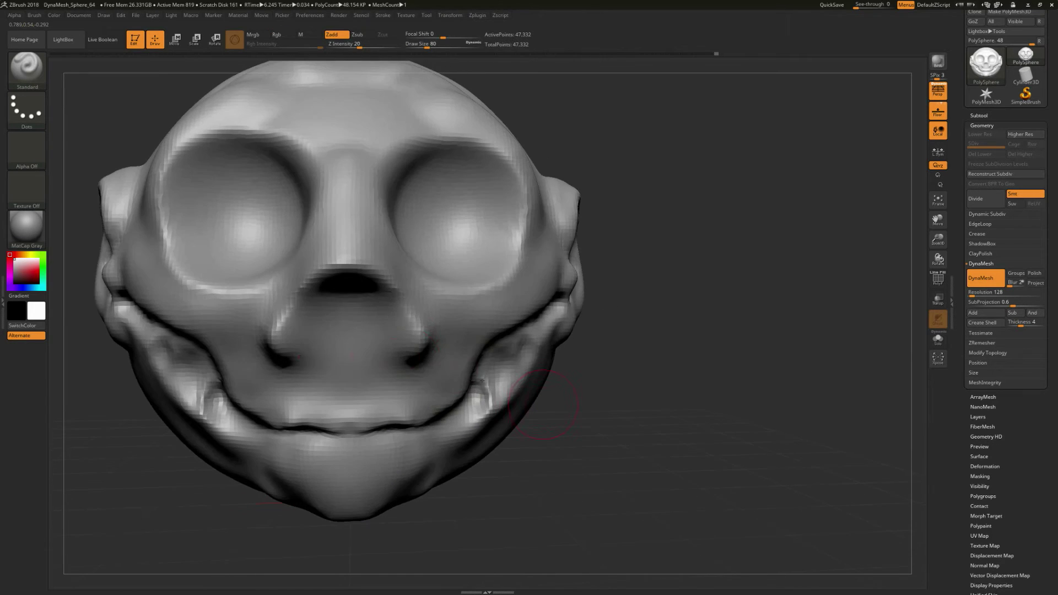
Step: Sculpt ridges inside the nose cavity and a round pit in each eye socket with a draw size of 46, remeshing the head
drag(361, 328, 357, 330)
mouse_move(322, 367)
mouse_down()
mouse_move(314, 336)
mouse_move(341, 294)
mouse_up()
alt+drag(464, 220, 450, 216)
ctrl+drag(805, 250, 735, 293)
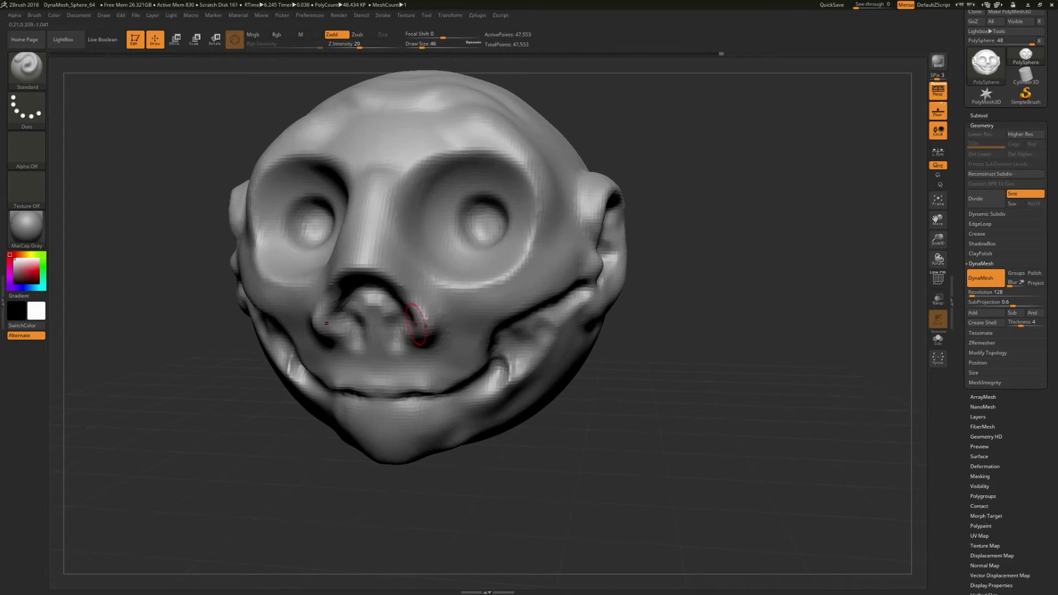
shift+drag(416, 323, 407, 292)
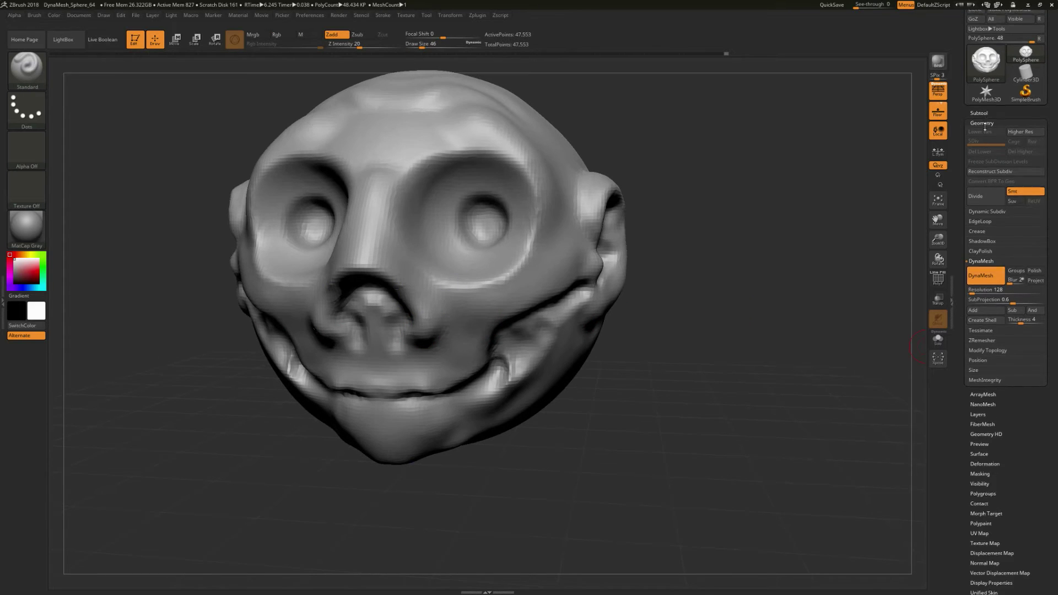
click(986, 124)
drag(962, 14, 963, 60)
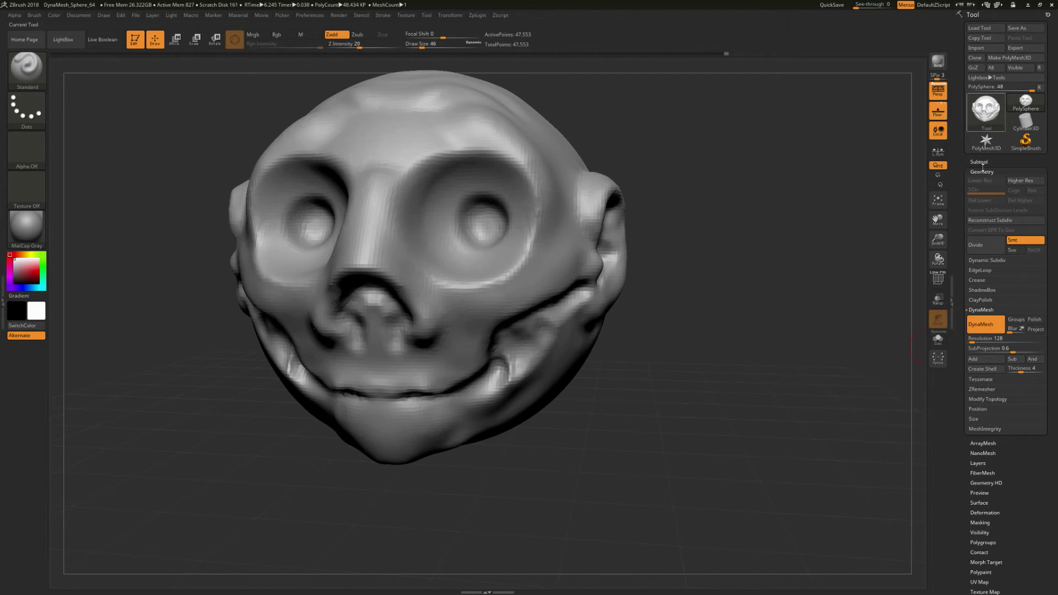
Step: Raise the DynaMesh resolution to 400 and remesh the head
click(978, 339)
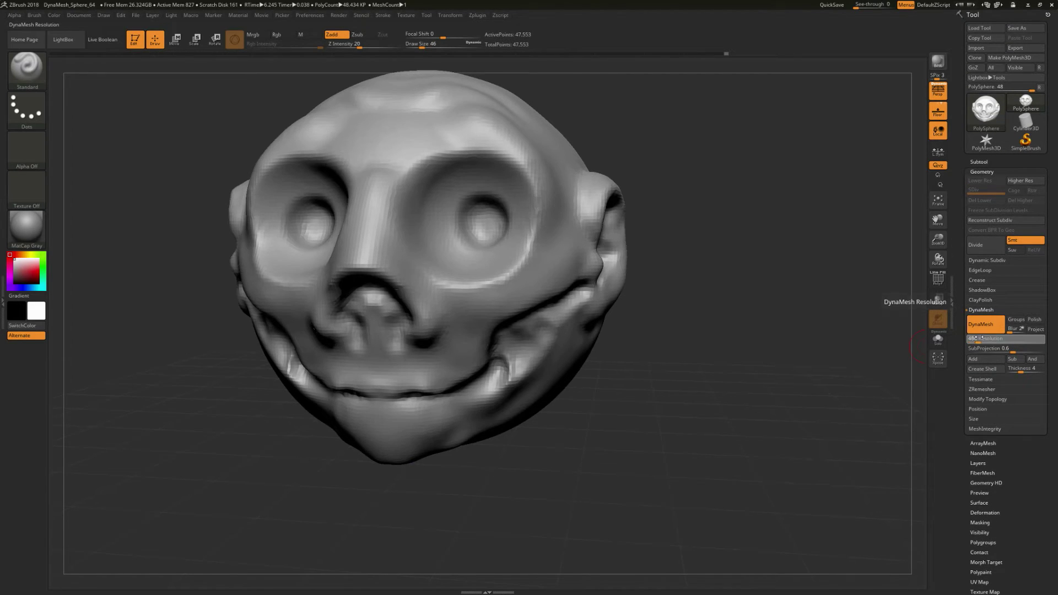
text(504)
key(Return)
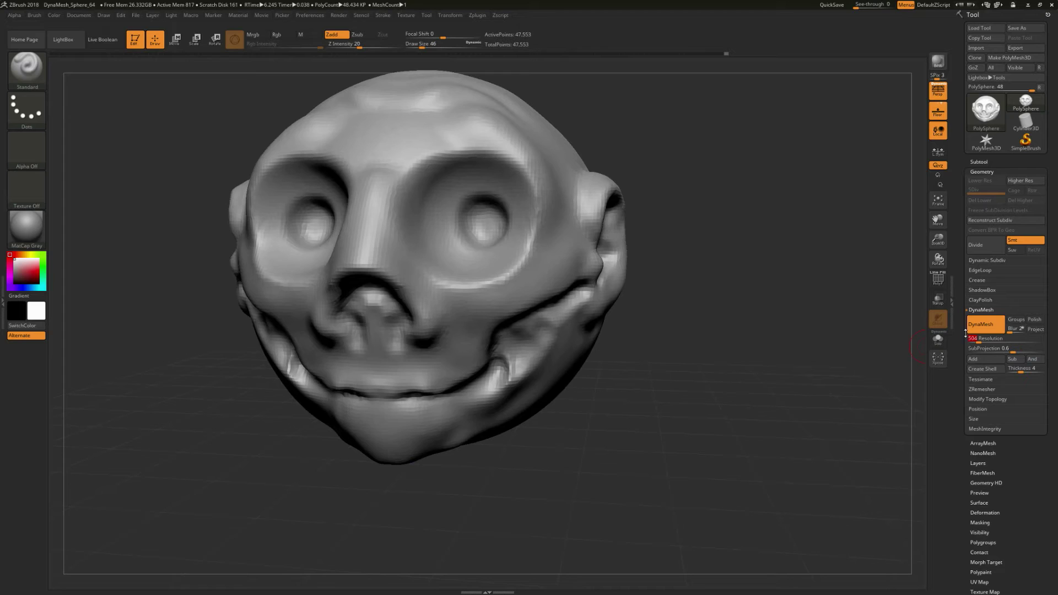
text(400)
ctrl+drag(831, 200, 701, 255)
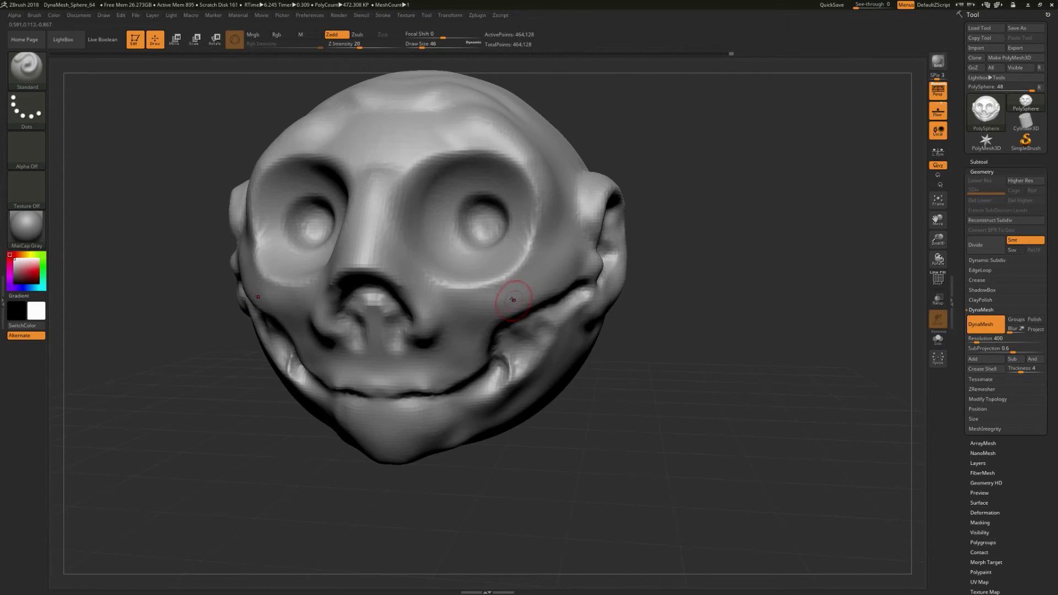
Step: Smooth the blocky surfaces around the nose, eye sockets, mouth and skull, using a draw size of 112
key(shift)
shift+drag(453, 342, 378, 191)
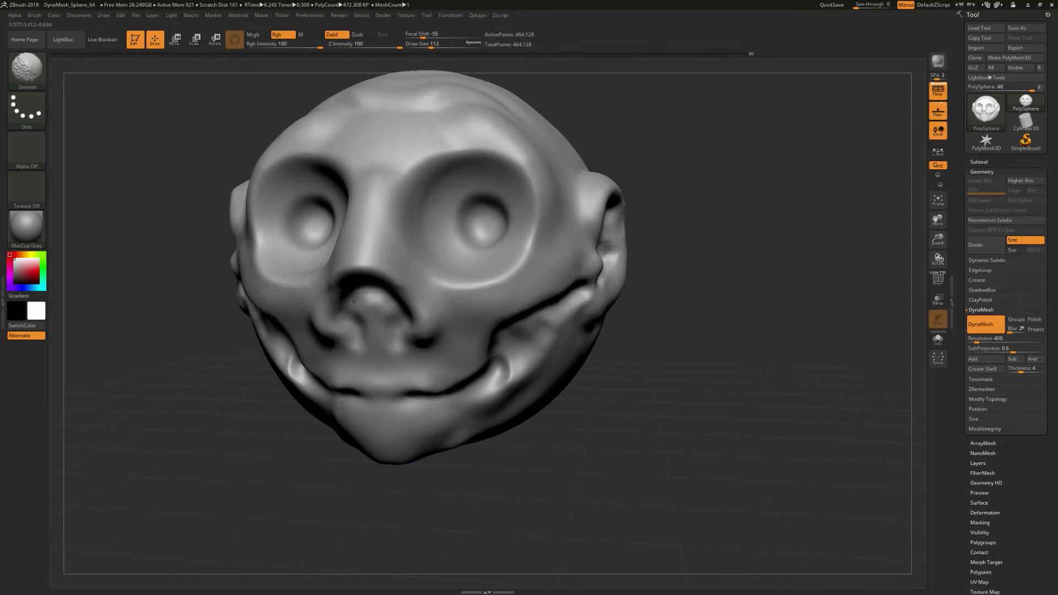
drag(719, 270, 620, 223)
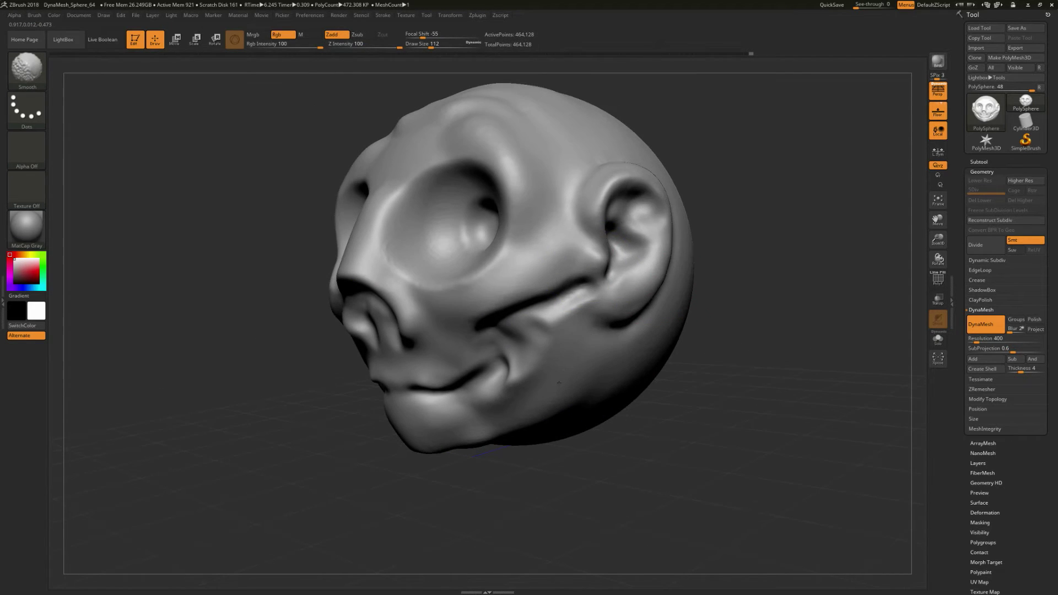
drag(716, 193, 661, 303)
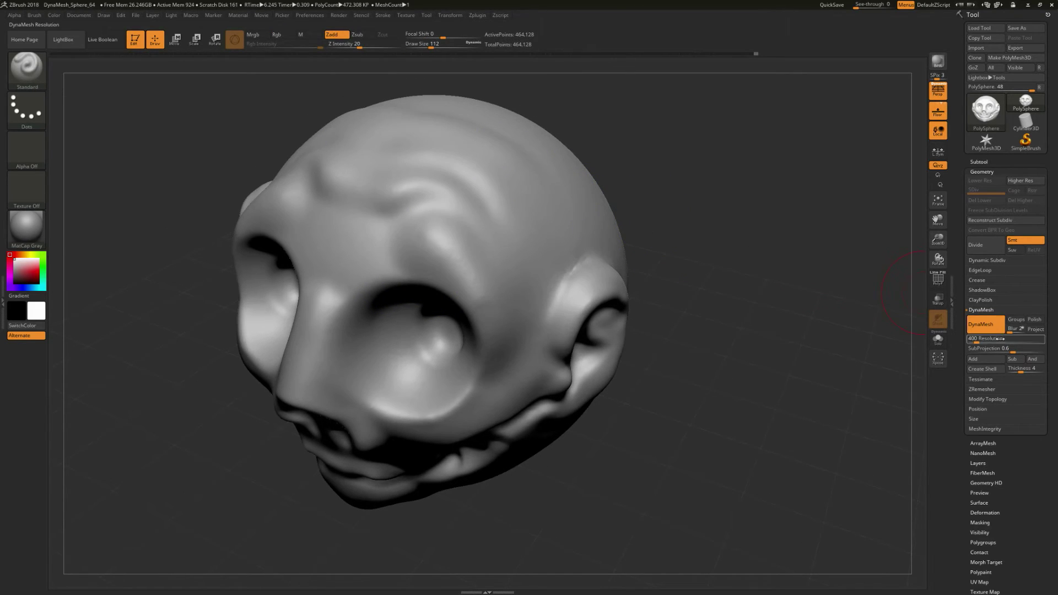
drag(851, 219, 784, 217)
right_drag(783, 217, 601, 203)
key(shift)
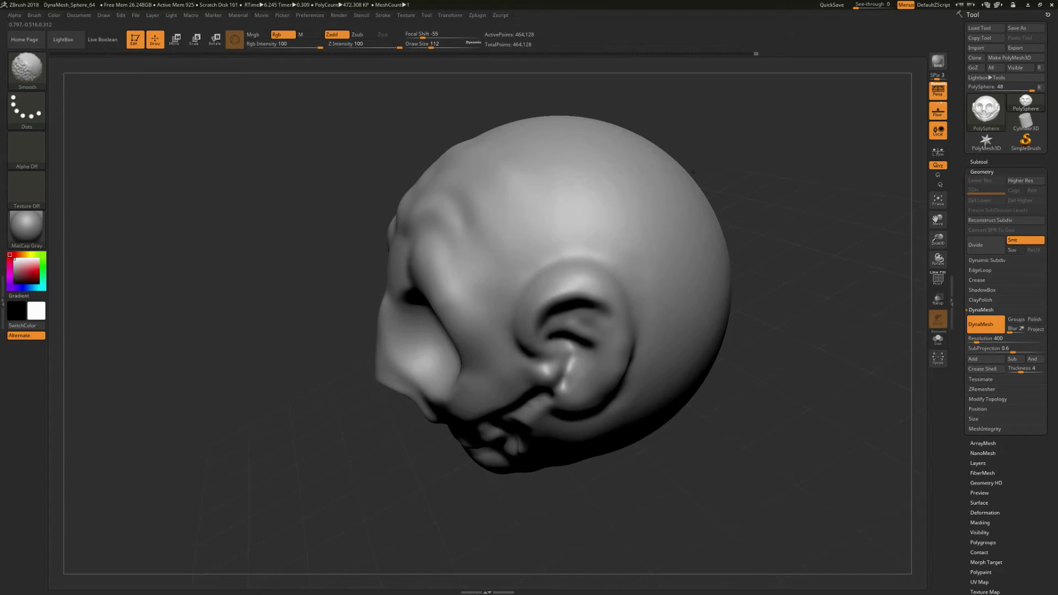
mouse_move(748, 357)
mouse_down()
mouse_move(821, 325)
mouse_move(824, 303)
mouse_up()
shift+drag(455, 286, 462, 213)
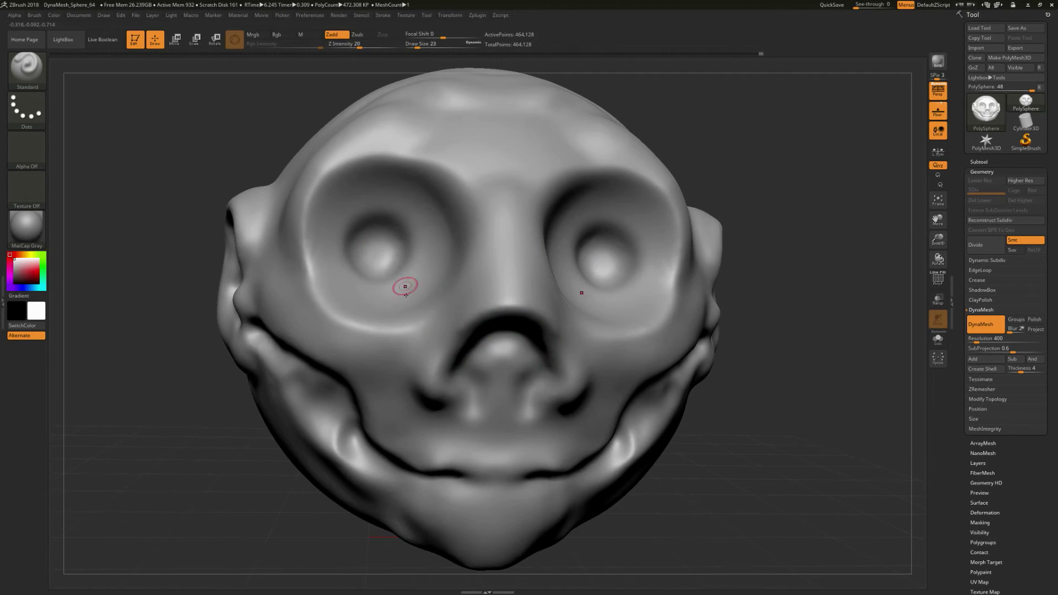
Step: Sculpt fine ridges down the nose bridge and around the nostril edges with a draw size of 25
key(s)
drag(447, 385, 450, 387)
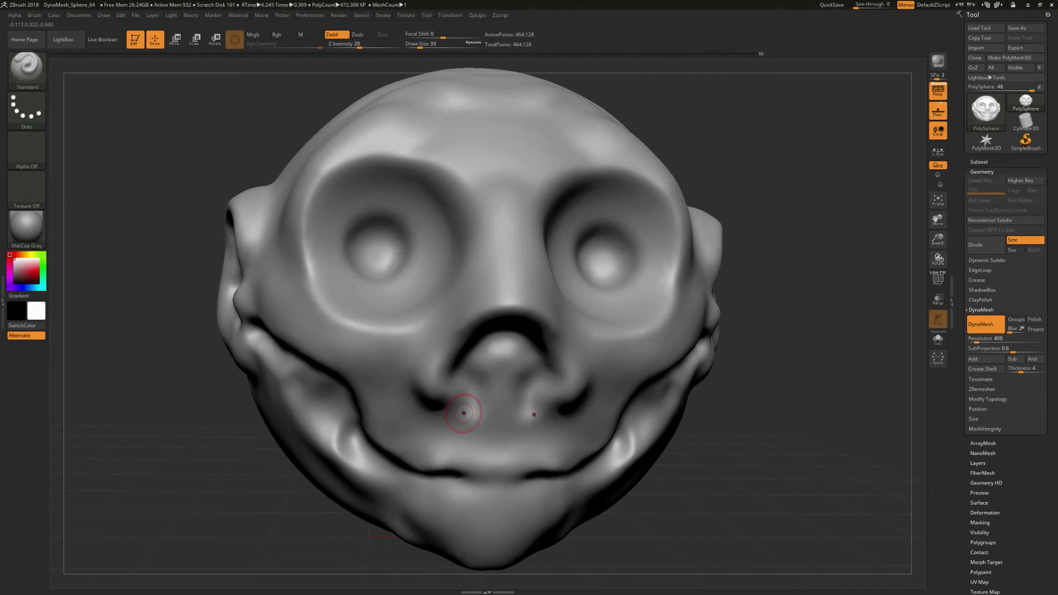
key(s)
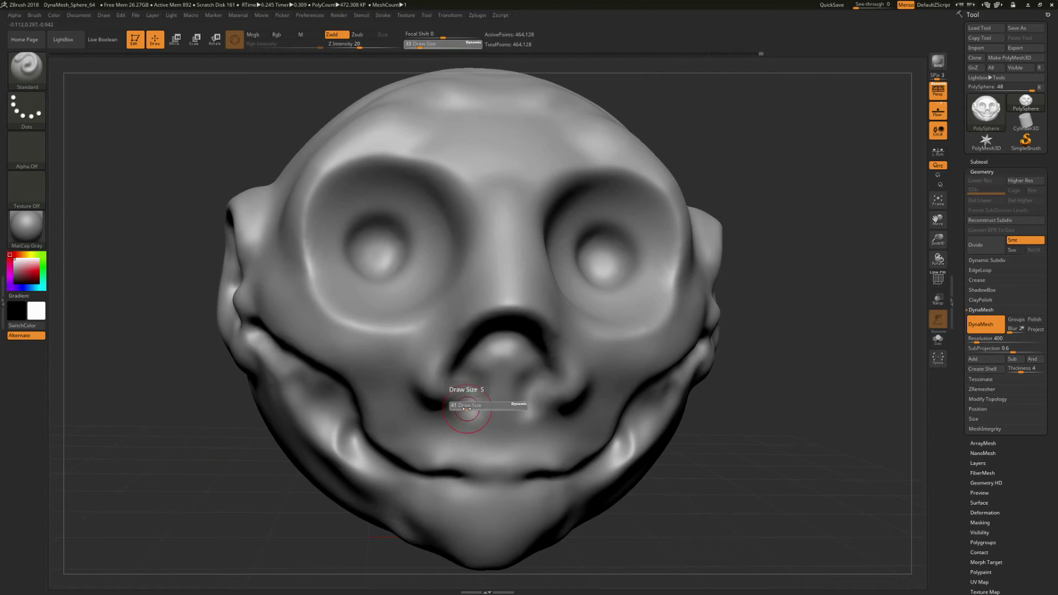
mouse_move(463, 408)
mouse_down()
mouse_move(437, 390)
mouse_move(442, 364)
mouse_move(503, 281)
mouse_move(510, 218)
mouse_up()
right_drag(510, 218, 573, 231)
mouse_move(493, 314)
mouse_down()
mouse_move(498, 290)
mouse_move(481, 332)
mouse_move(472, 283)
mouse_move(463, 332)
mouse_up()
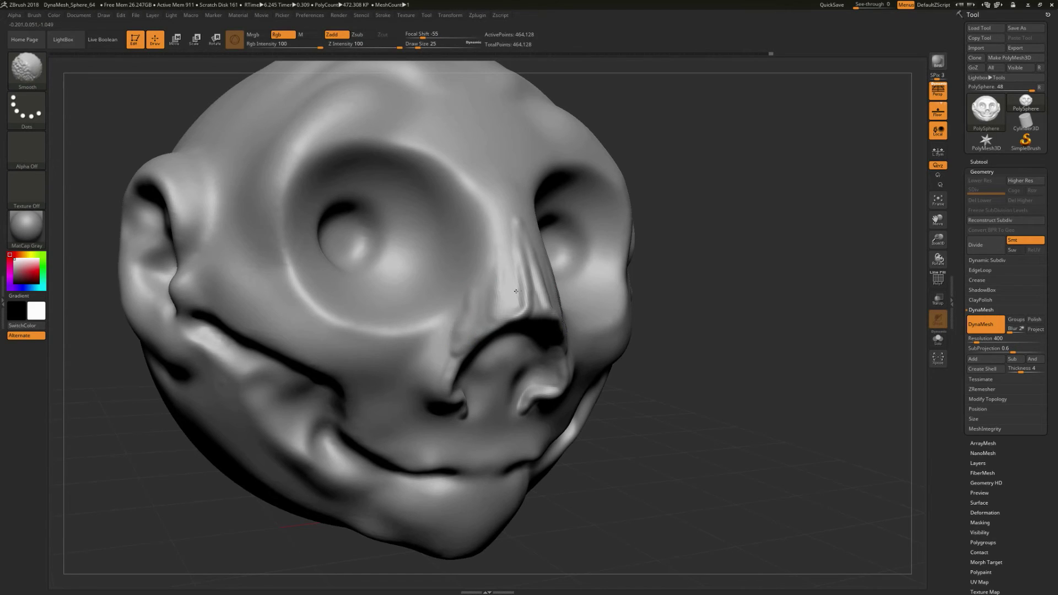
Step: Soften the ridges on the nose bridge and build up rounded, smoothed bumps beside the nostrils
shift+drag(523, 256, 505, 305)
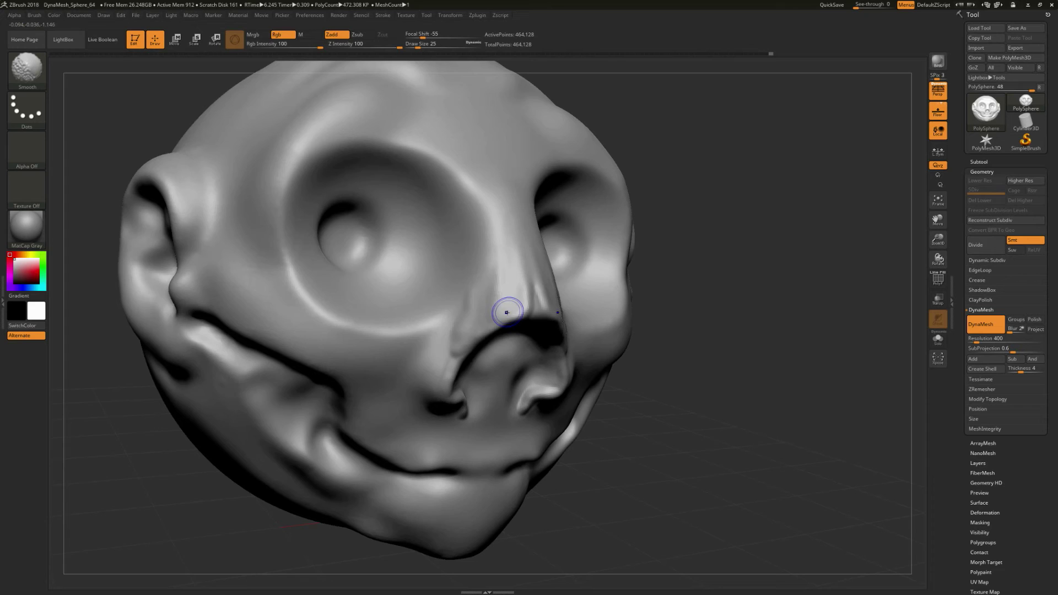
right_drag(506, 305, 671, 326)
mouse_move(631, 366)
mouse_down()
mouse_move(626, 348)
mouse_move(647, 346)
mouse_move(635, 366)
mouse_move(639, 347)
mouse_move(639, 383)
mouse_move(663, 361)
mouse_move(655, 386)
mouse_up()
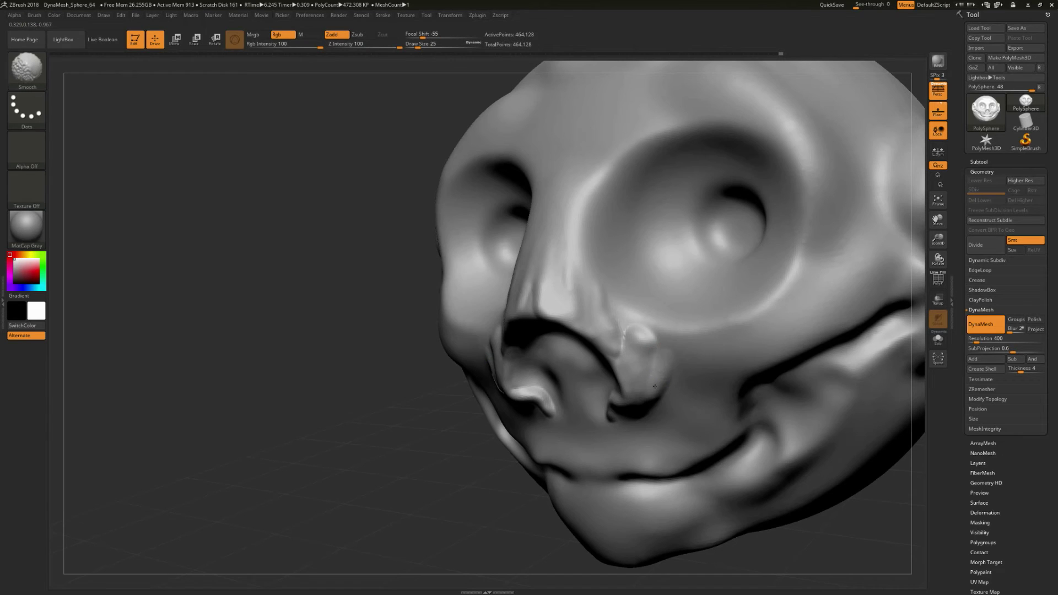
shift+drag(629, 332, 625, 335)
Step: Define the inner rim of the nose cavity, smooth the strokes inside it and remesh the head
mouse_move(399, 425)
mouse_down()
mouse_move(488, 413)
mouse_move(496, 386)
mouse_move(535, 420)
mouse_move(506, 390)
mouse_move(525, 356)
mouse_up()
drag(328, 405, 385, 398)
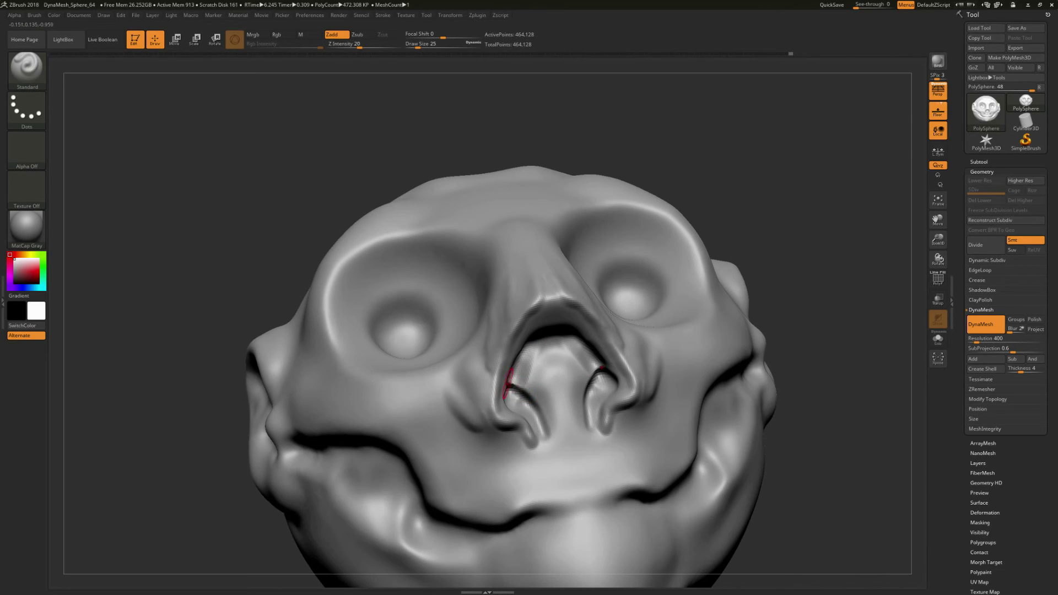
shift+drag(510, 380, 514, 392)
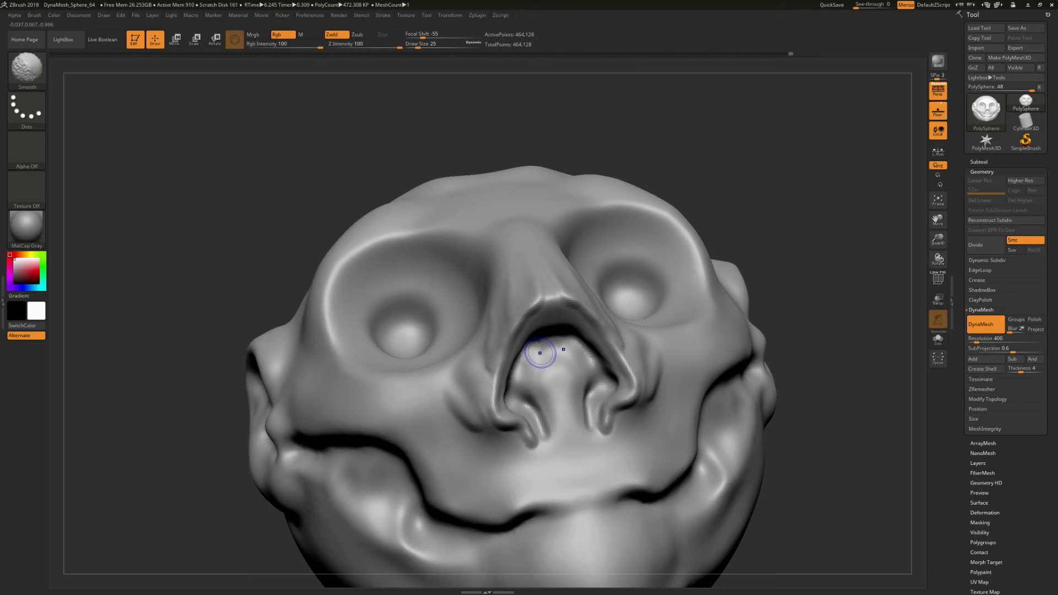
mouse_move(845, 133)
ctrl+mouse_down()
mouse_move(817, 174)
mouse_move(813, 218)
mouse_move(710, 259)
ctrl+mouse_up()
Step: Carve small hollows above the ridges inside the nose cavity, smooth them and remesh the head
drag(521, 412, 525, 398)
drag(402, 430, 468, 412)
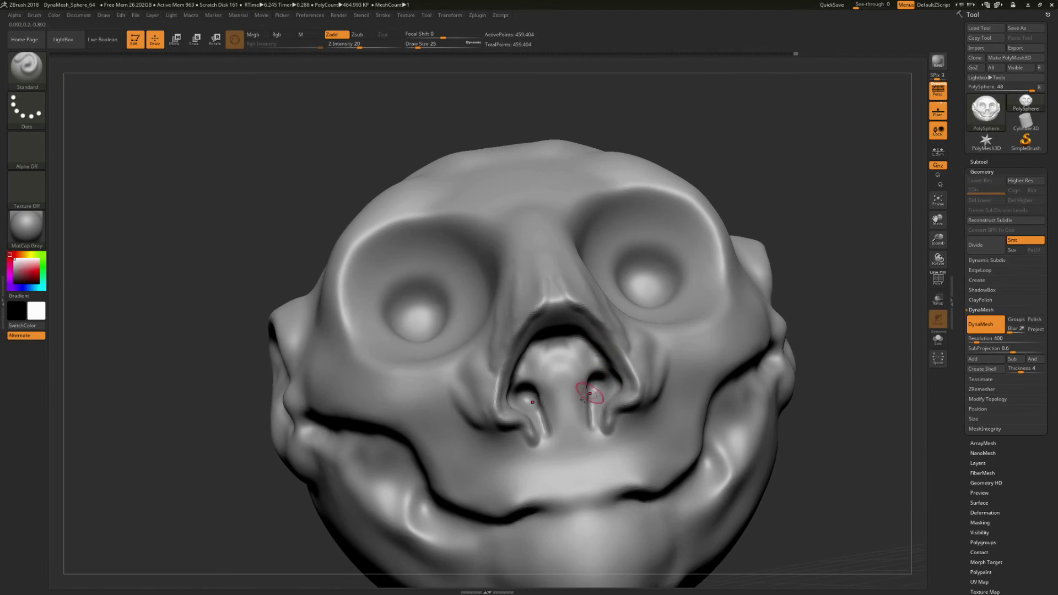
drag(540, 389, 538, 387)
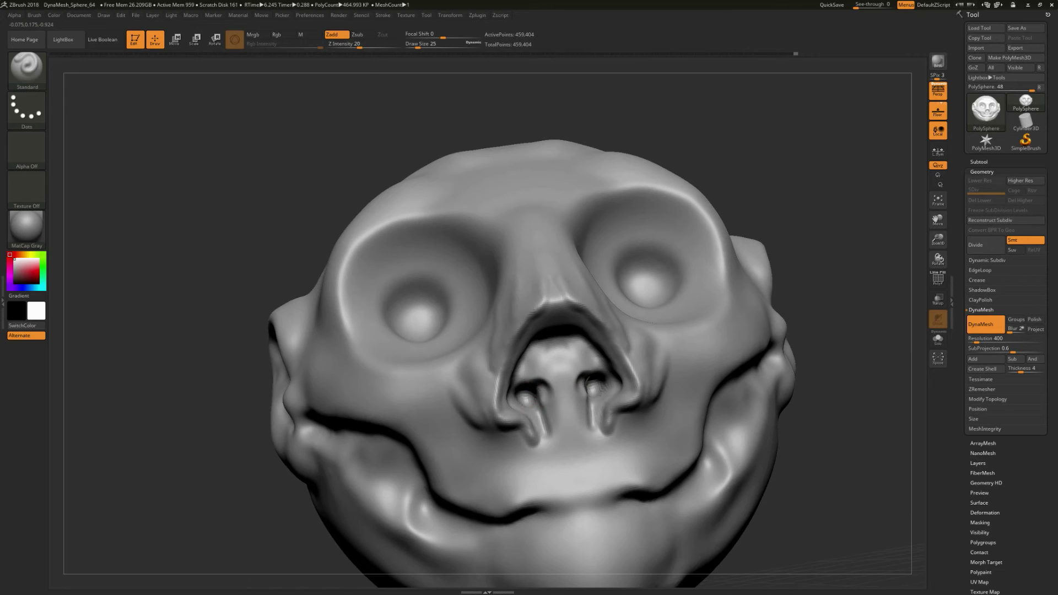
key(shift)
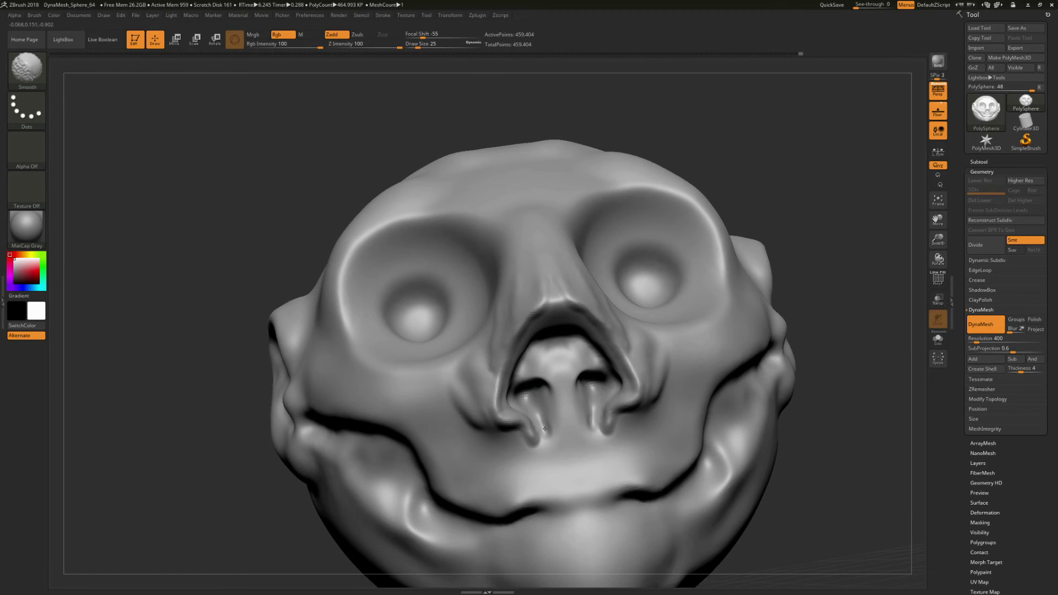
mouse_move(837, 165)
ctrl+mouse_down()
mouse_move(803, 231)
mouse_move(820, 182)
mouse_move(815, 220)
ctrl+mouse_up()
alt+drag(815, 220, 809, 286)
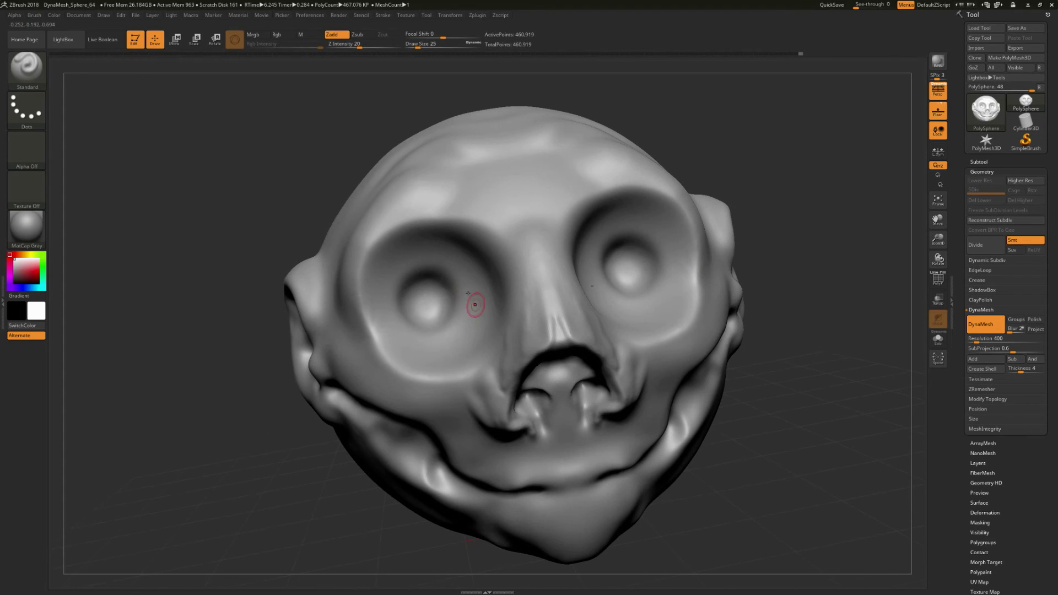
Step: Sculpt a raised ring with a small round pupil at the centre of each eye, adjusting the draw size
key(s)
mouse_move(428, 299)
mouse_down()
mouse_move(431, 308)
mouse_move(427, 301)
mouse_up()
key(s)
key(s)
mouse_move(817, 278)
mouse_down()
mouse_move(831, 314)
mouse_move(807, 334)
mouse_move(782, 300)
mouse_move(739, 305)
mouse_move(746, 352)
mouse_move(765, 381)
mouse_move(650, 407)
mouse_up()
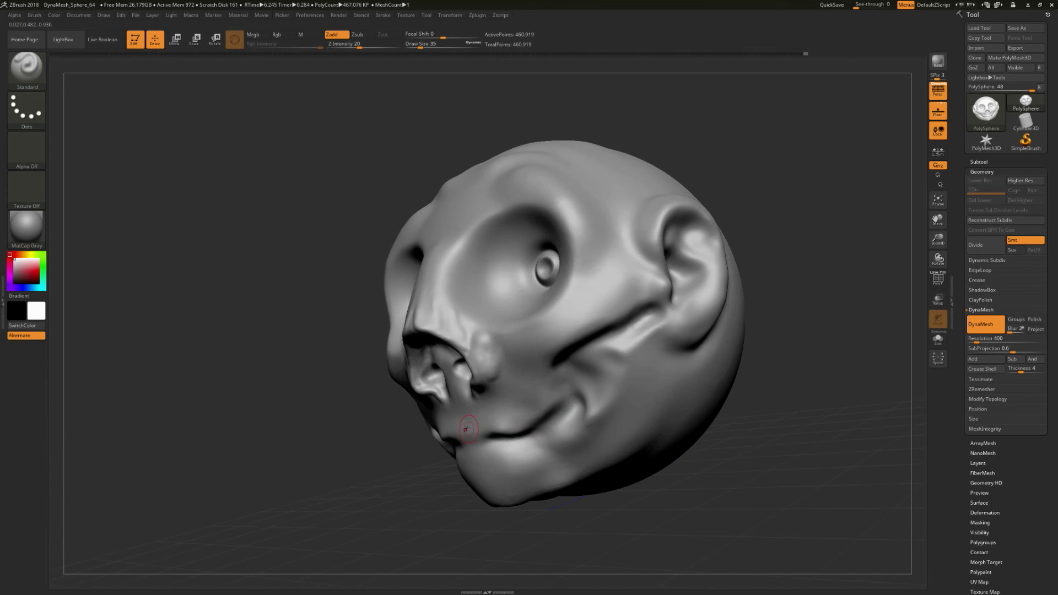
Step: Sculpt a ridge along the upper lip and muscle-like folds across the cheeks with a draw size of 35, then smooth them
mouse_move(514, 430)
mouse_down()
mouse_move(554, 393)
mouse_move(567, 334)
mouse_move(618, 306)
mouse_move(647, 266)
mouse_move(587, 229)
mouse_up()
drag(801, 157, 884, 165)
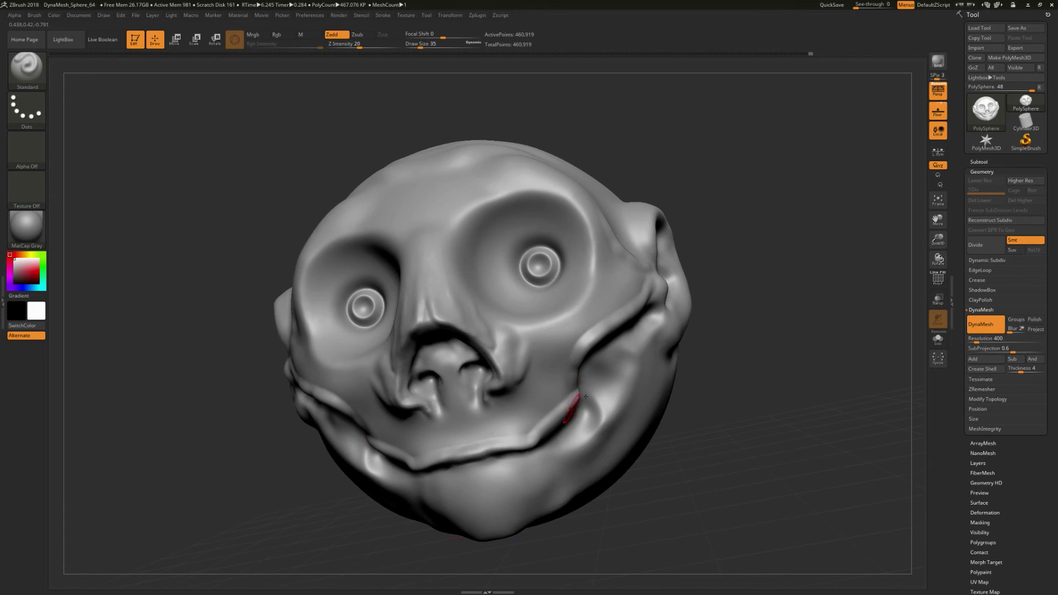
drag(576, 396, 534, 377)
drag(529, 431, 500, 392)
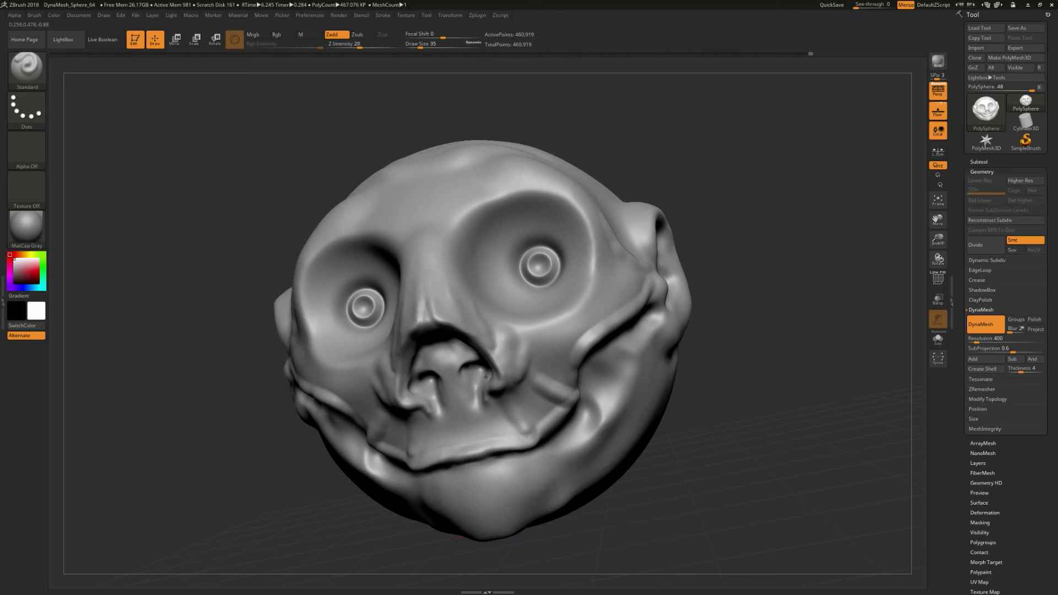
mouse_move(501, 437)
mouse_down()
mouse_move(481, 402)
mouse_move(511, 420)
mouse_move(510, 393)
mouse_move(530, 391)
mouse_move(541, 330)
mouse_move(573, 320)
mouse_up()
key(shift)
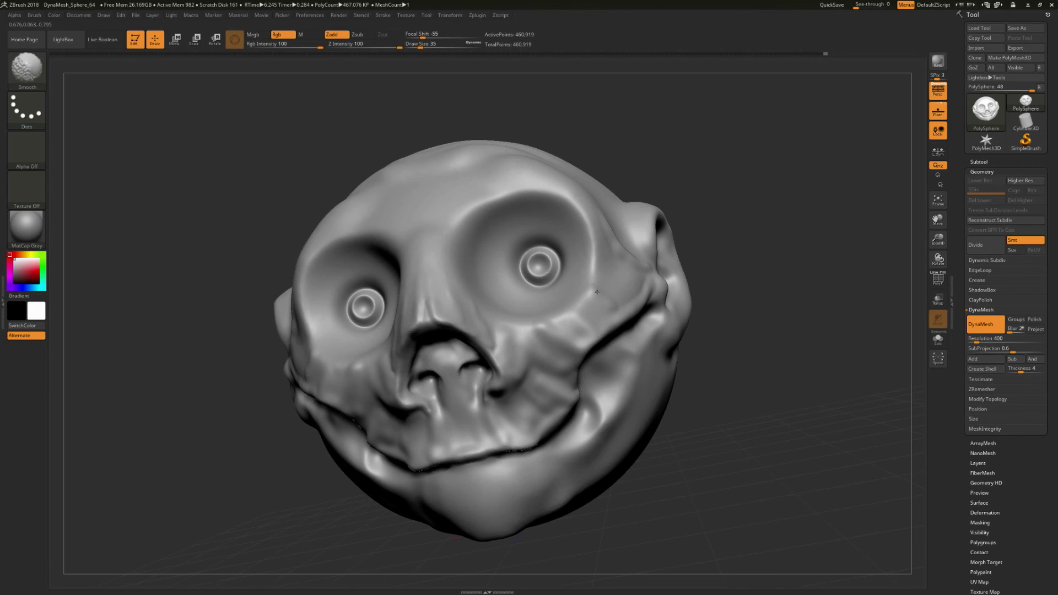
Step: Sculpt a raised lower lip, side edges and lumpy folds on the chin, and smooth the surface
mouse_move(522, 447)
shift+mouse_down()
mouse_move(431, 481)
mouse_move(439, 511)
shift+mouse_up()
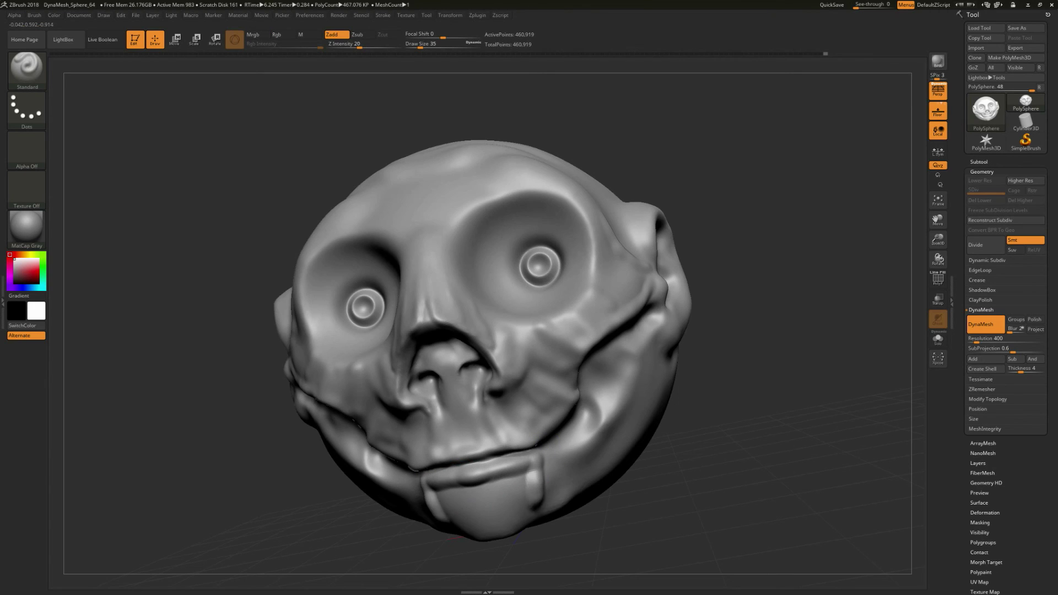
mouse_move(536, 501)
mouse_down()
mouse_move(522, 525)
mouse_move(514, 488)
mouse_move(503, 492)
mouse_up()
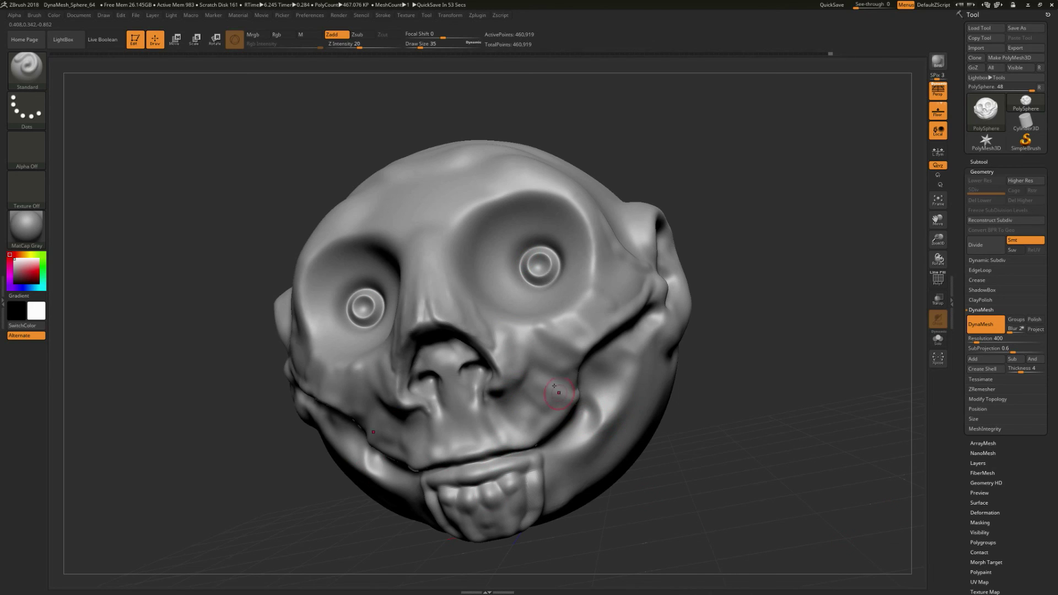
mouse_move(481, 496)
shift+mouse_down()
mouse_move(489, 490)
mouse_move(502, 518)
mouse_move(523, 509)
mouse_move(552, 470)
shift+mouse_up()
mouse_move(721, 380)
mouse_down()
mouse_move(633, 375)
mouse_move(865, 358)
mouse_move(766, 340)
mouse_up()
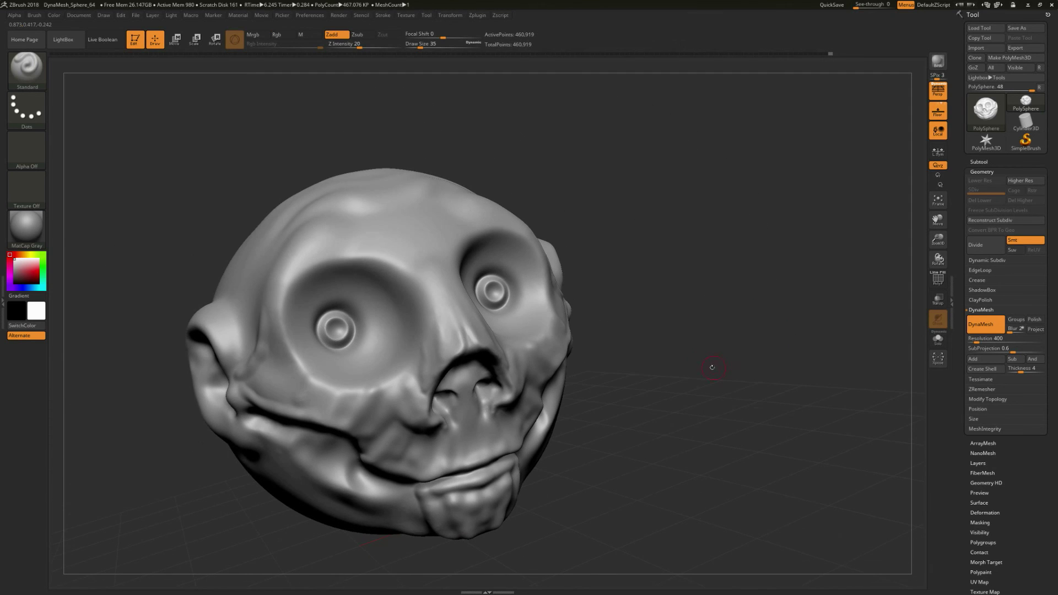
mouse_move(712, 367)
mouse_down()
mouse_move(803, 312)
mouse_move(819, 333)
mouse_move(802, 358)
mouse_move(815, 345)
mouse_move(737, 241)
mouse_up()
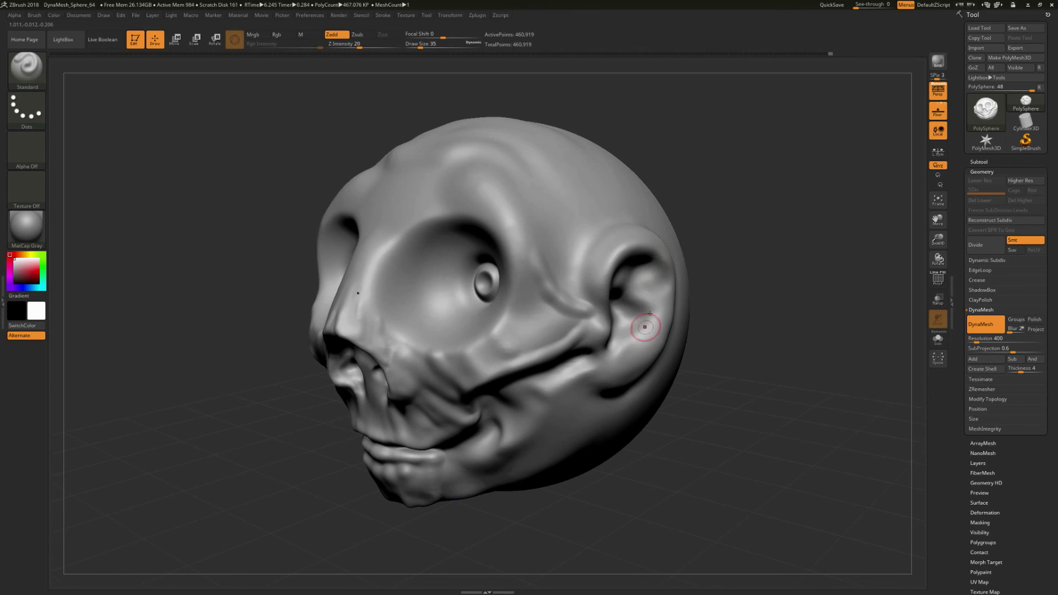